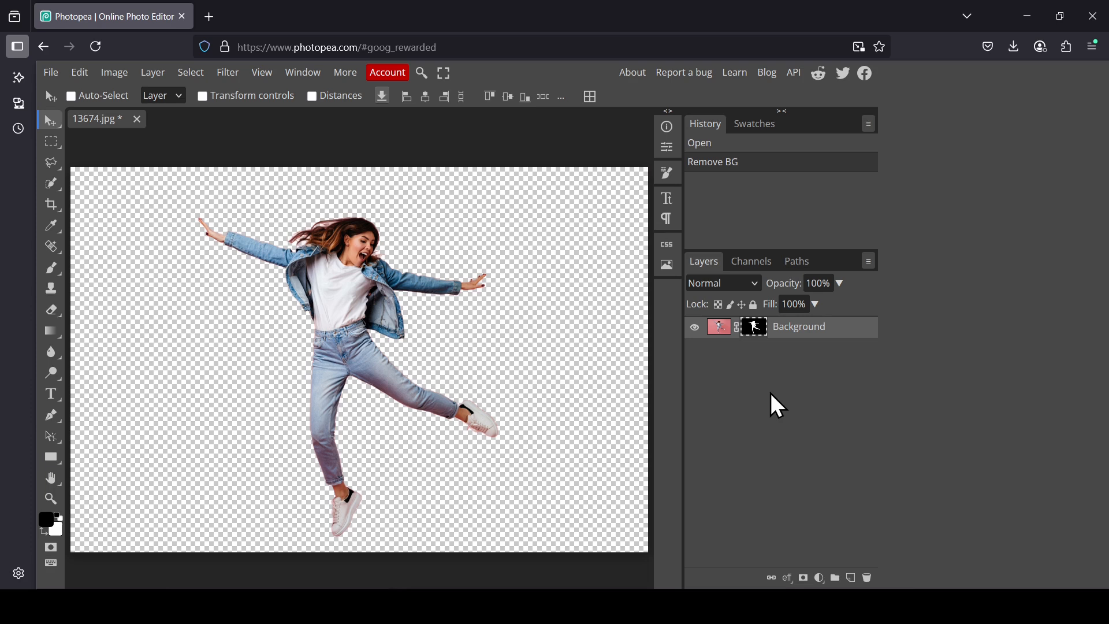
# Step: Apply the Background layer's raster mask and rename the layer to "person"
pyautogui.rightClick(757, 331)
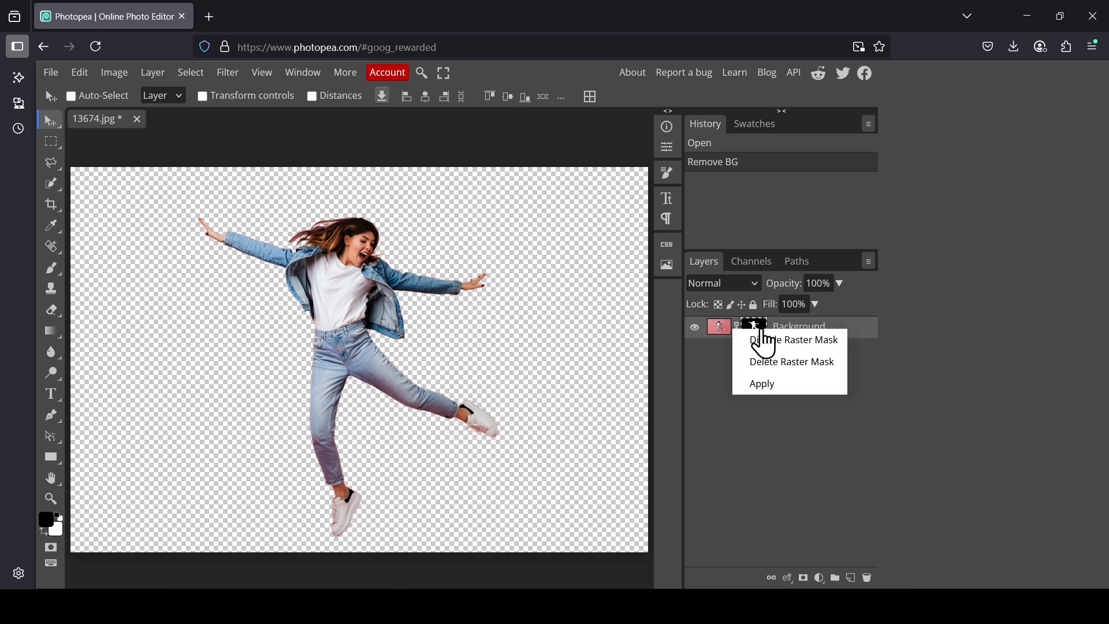
pyautogui.click(796, 390)
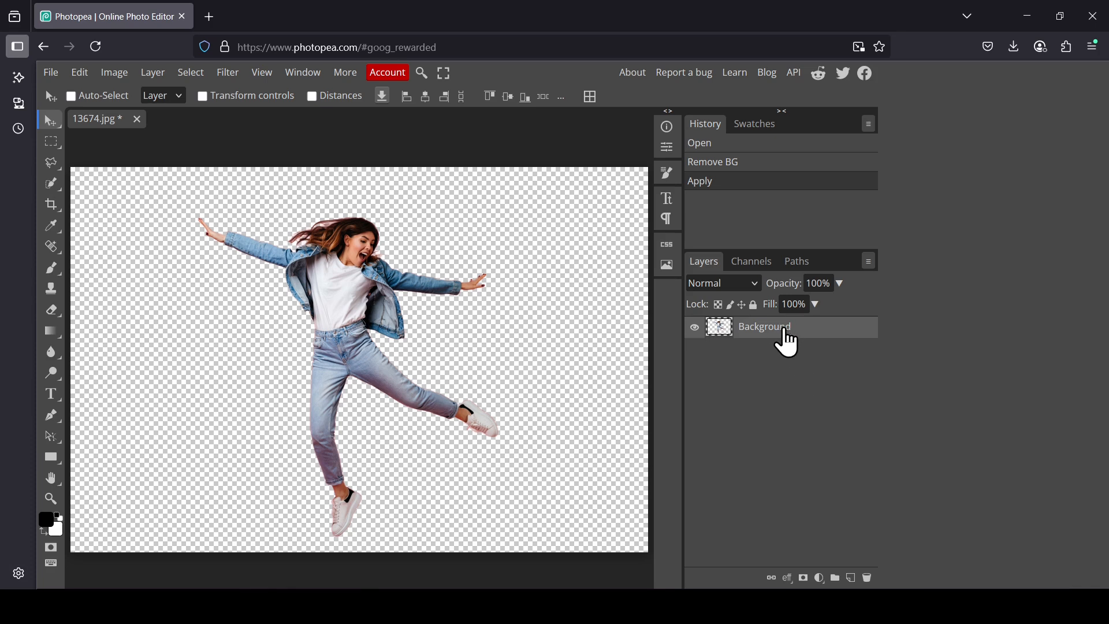
pyautogui.doubleClick(783, 328)
pyautogui.write('per')
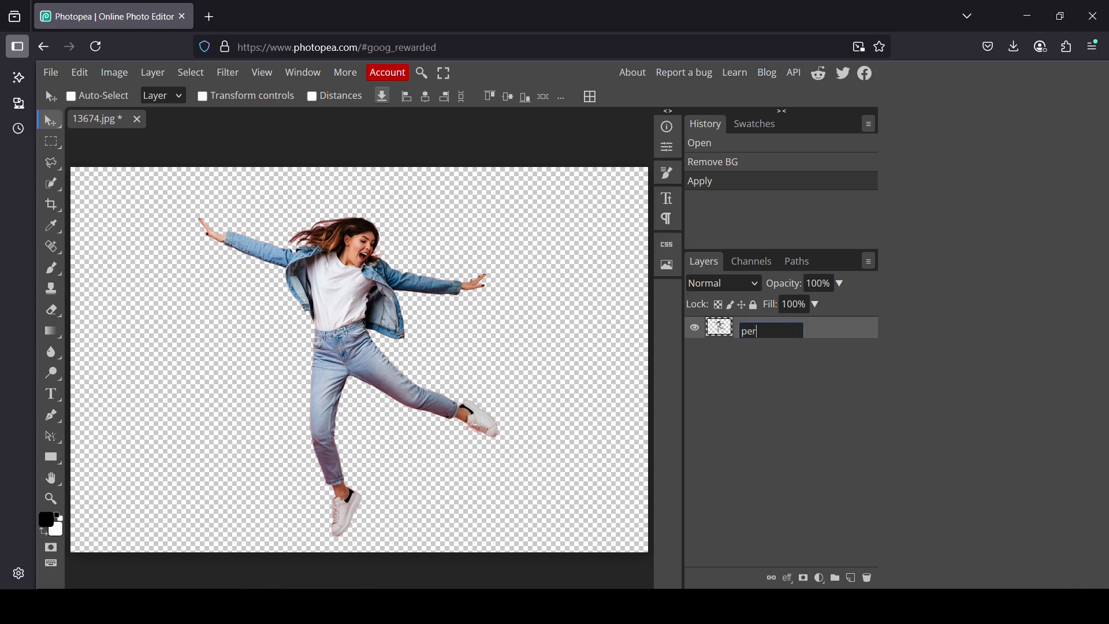
pyautogui.write('son4')
pyautogui.press('BackSpace')
pyautogui.press('Return')
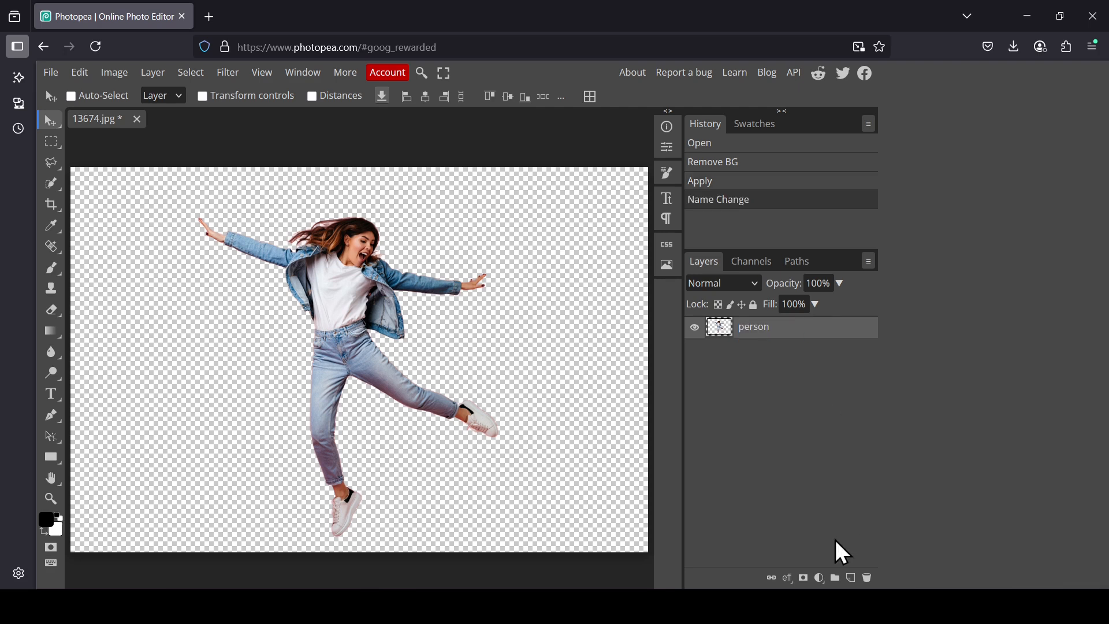
# Step: Add a new layer beneath the person layer, with white as foreground colour and light grey b7b7b7 as background colour
pyautogui.click(852, 580)
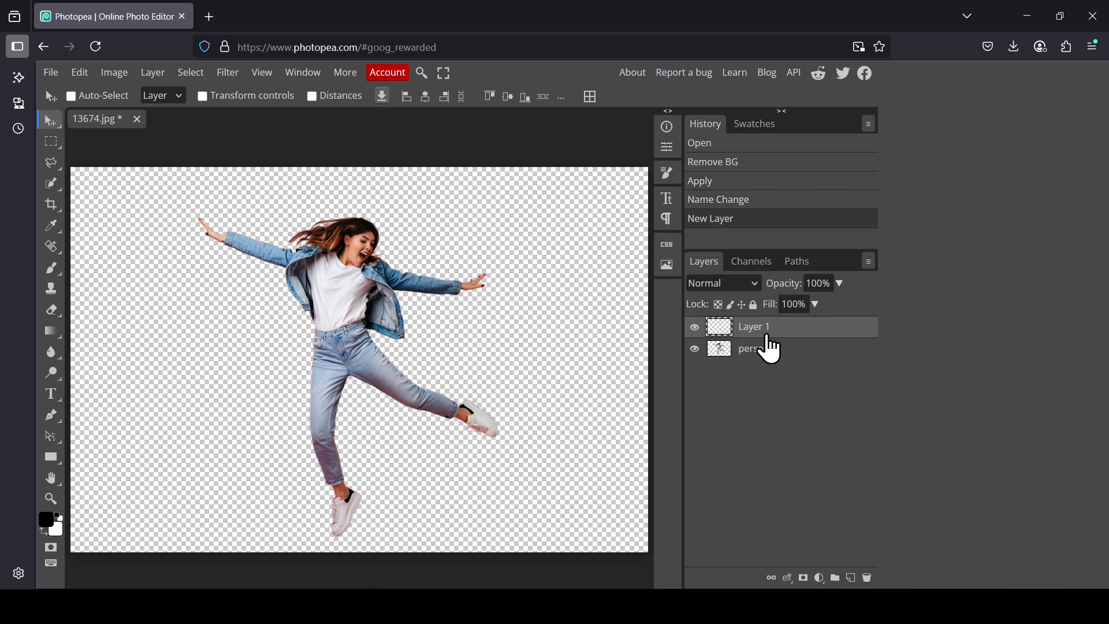
pyautogui.moveTo(766, 333); pyautogui.dragTo(783, 376)
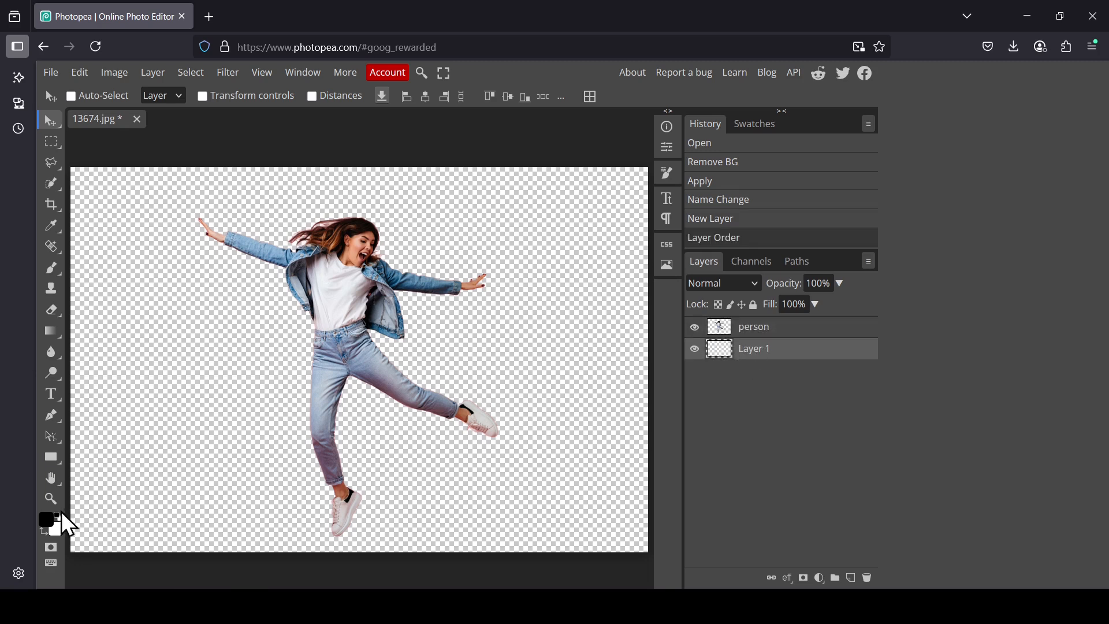
pyautogui.press('x')
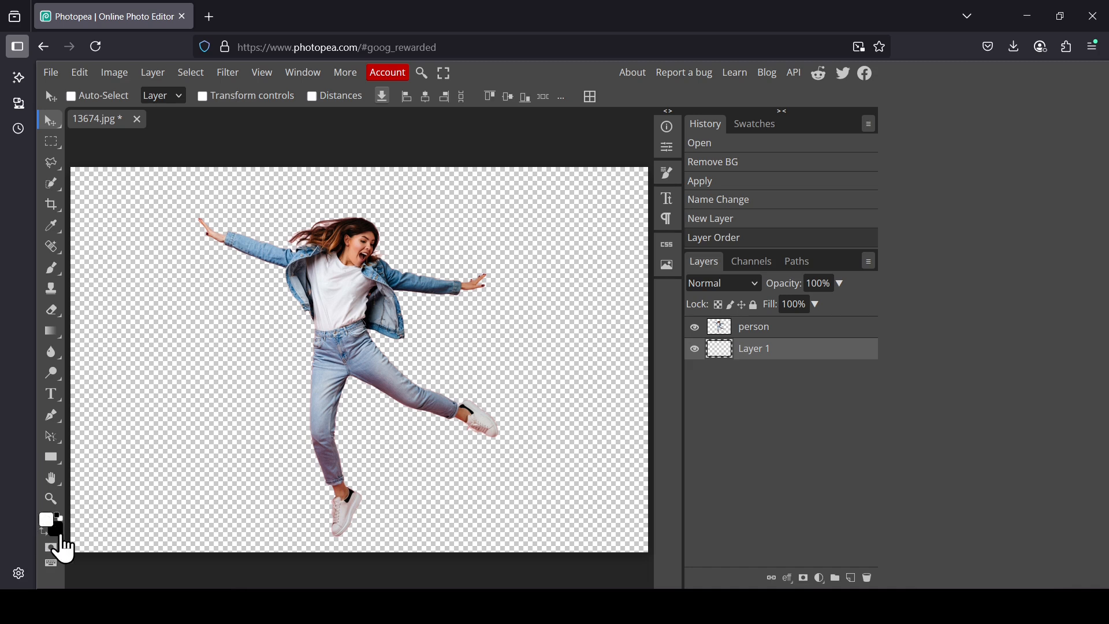
pyautogui.click(61, 535)
pyautogui.moveTo(260, 254)
pyautogui.mouseDown()
pyautogui.moveTo(171, 268)
pyautogui.moveTo(148, 250)
pyautogui.mouseUp()
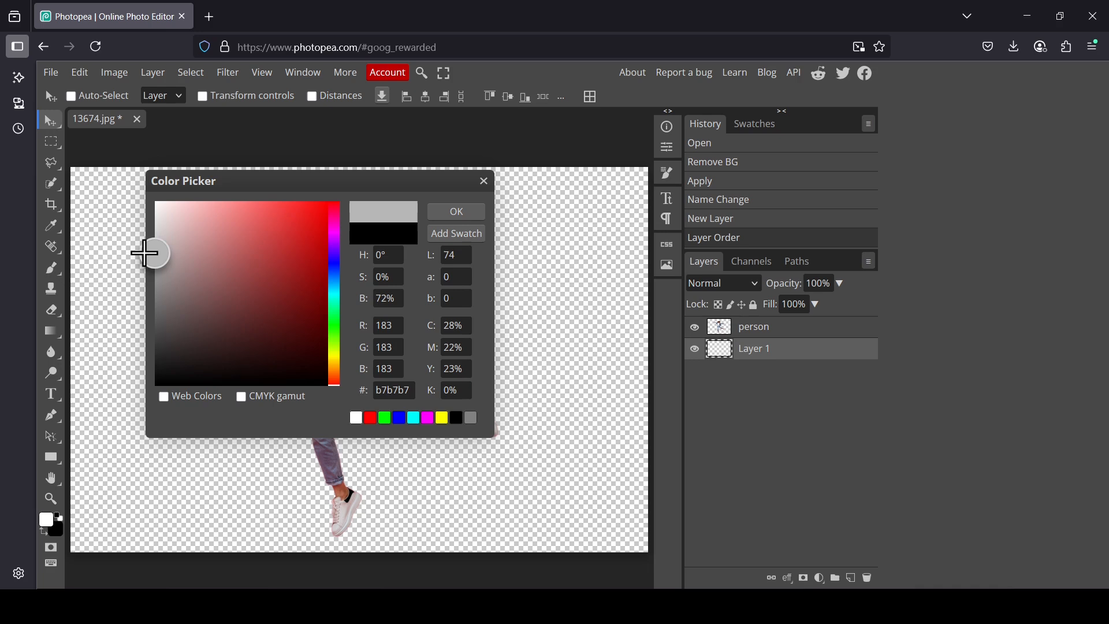
pyautogui.click(466, 217)
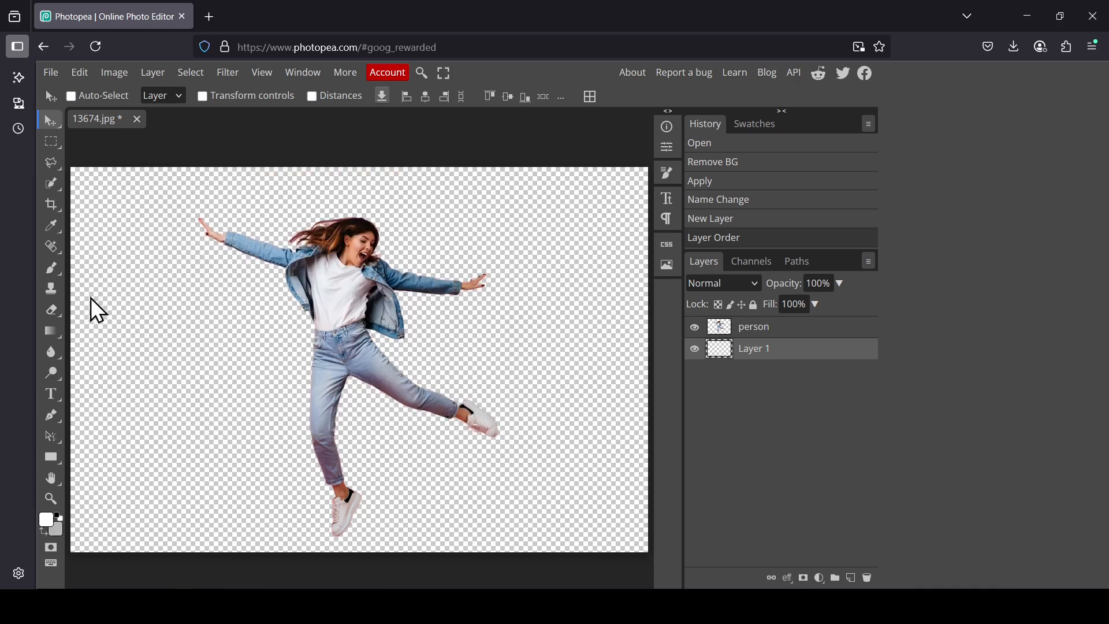
# Step: Fill Layer 1 with a radial white-to-grey gradient running from the canvas centre to its lower-right corner
pyautogui.click(54, 334)
pyautogui.click(123, 332)
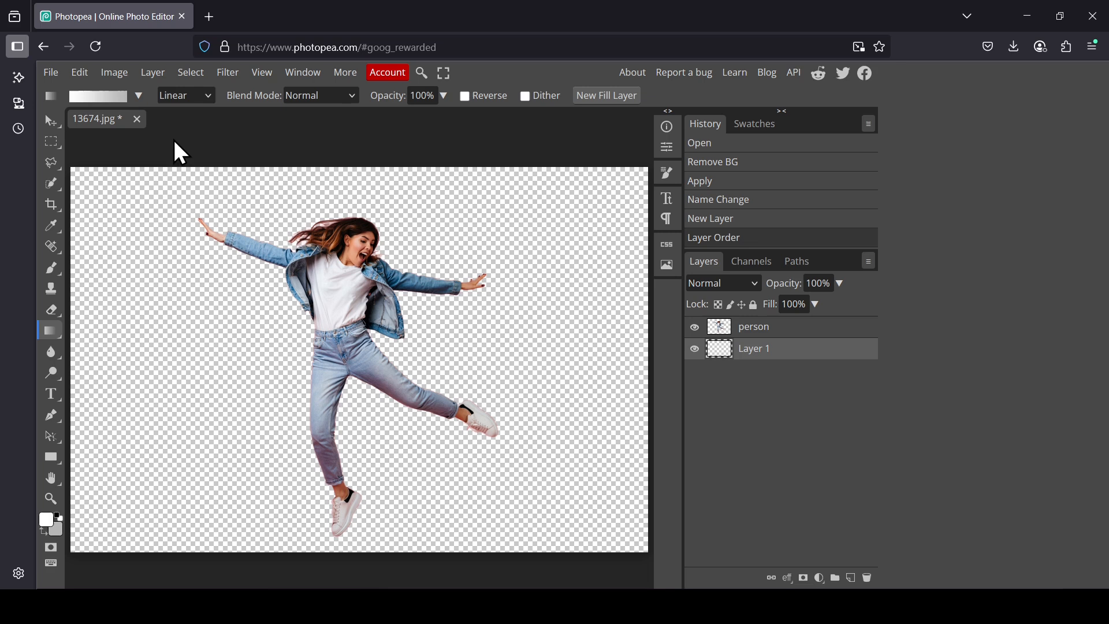
pyautogui.click(196, 97)
pyautogui.click(194, 144)
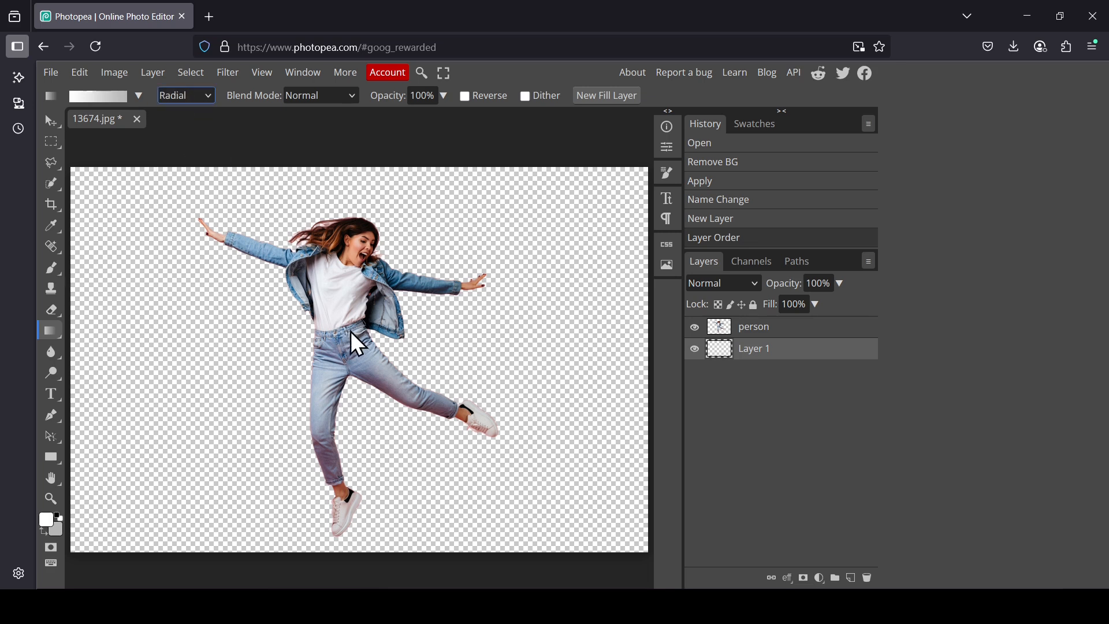
pyautogui.moveTo(352, 332); pyautogui.dragTo(654, 555)
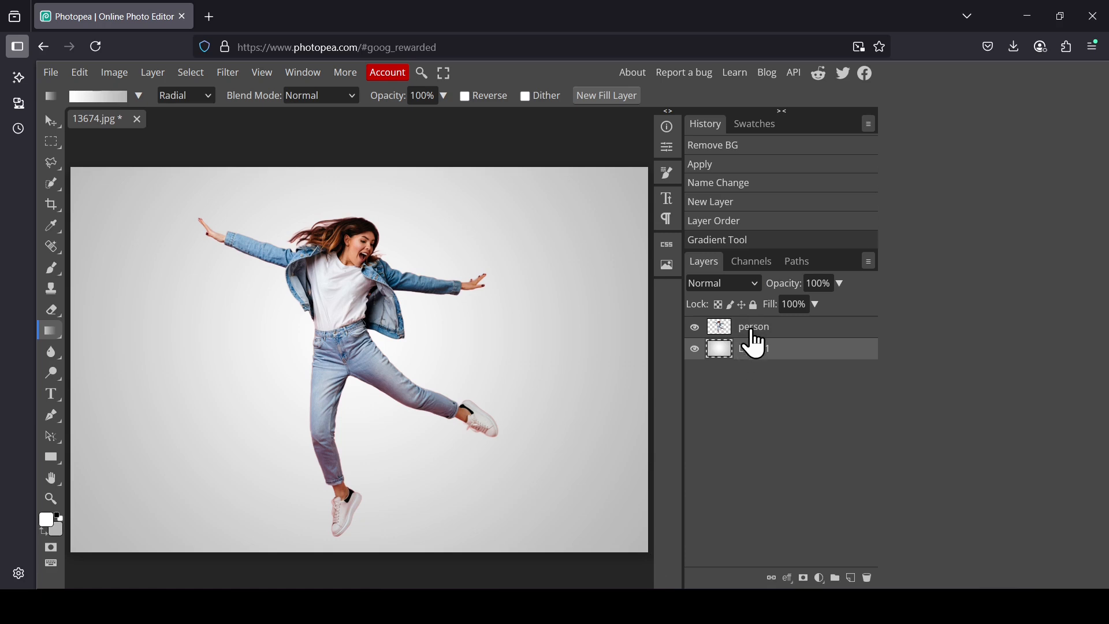
# Step: Scale the person layer down to about 69% and centre it on the canvas
pyautogui.click(754, 333)
pyautogui.click(45, 122)
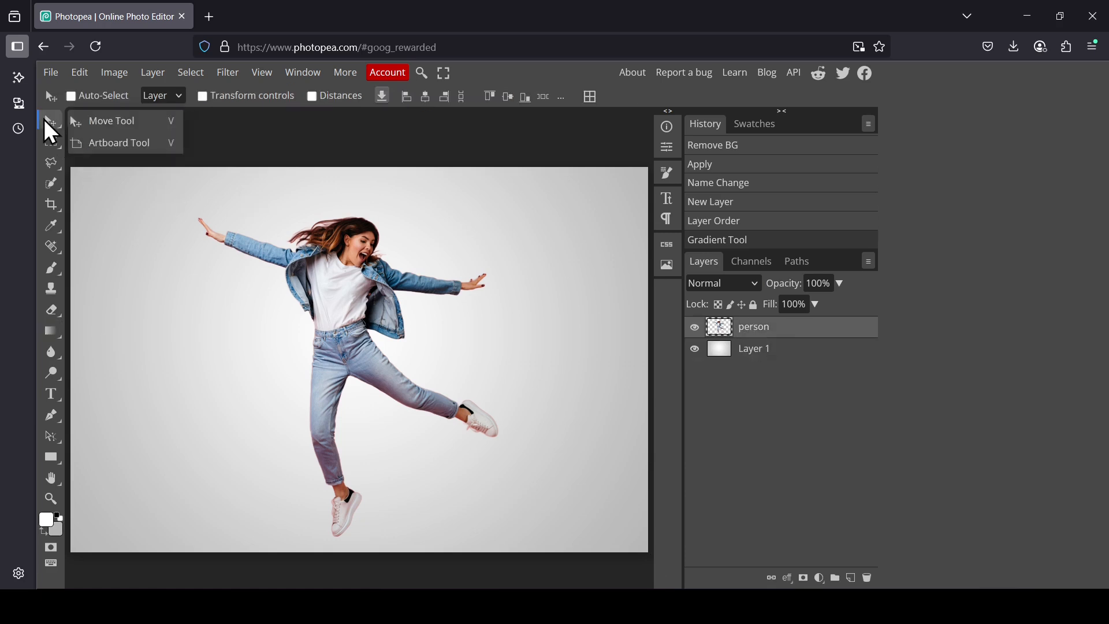
pyautogui.click(266, 96)
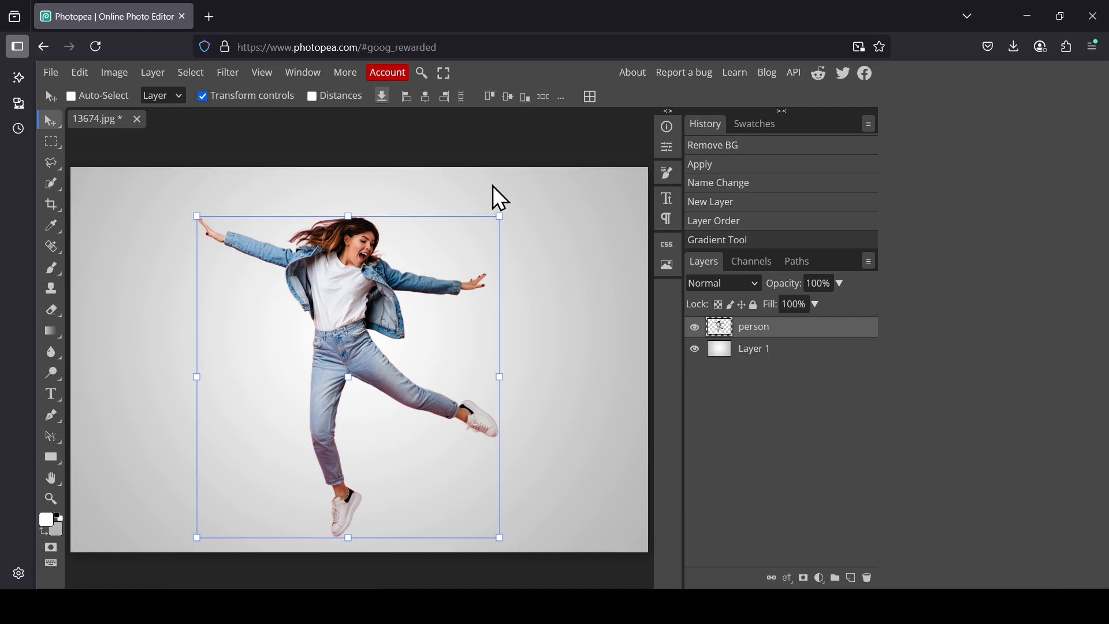
pyautogui.moveTo(495, 218); pyautogui.dragTo(423, 339)
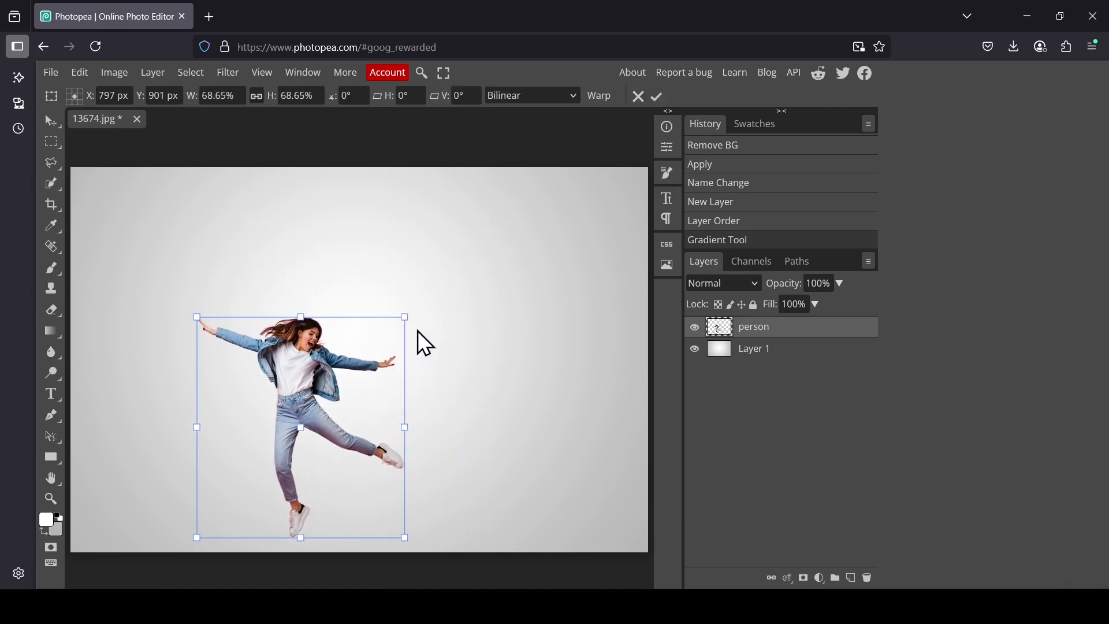
pyautogui.moveTo(369, 374); pyautogui.dragTo(427, 309)
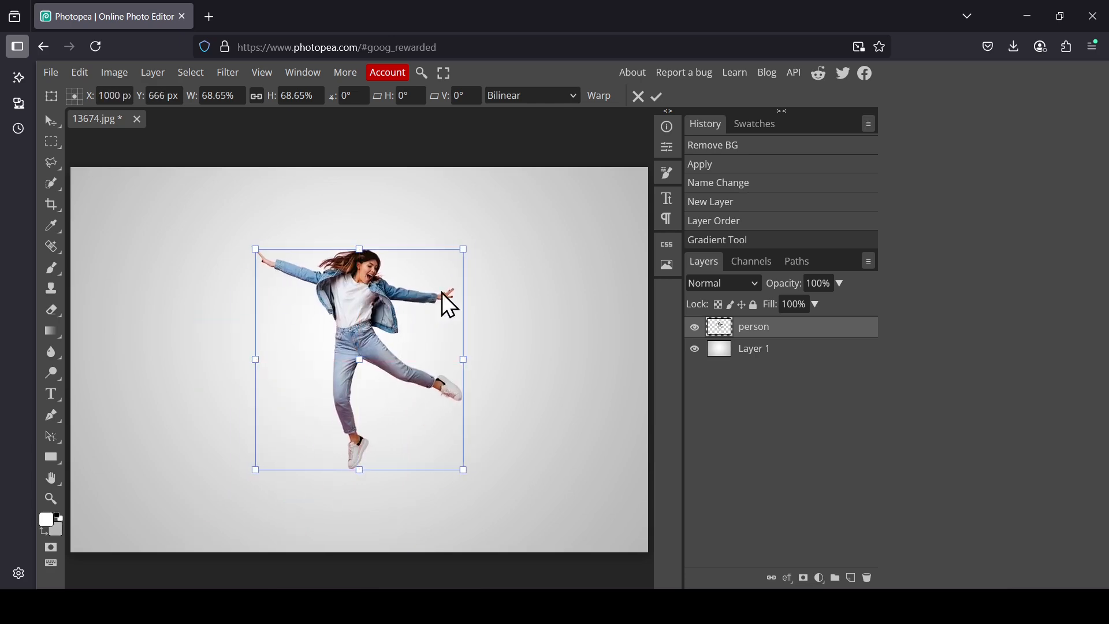
pyautogui.click(46, 122)
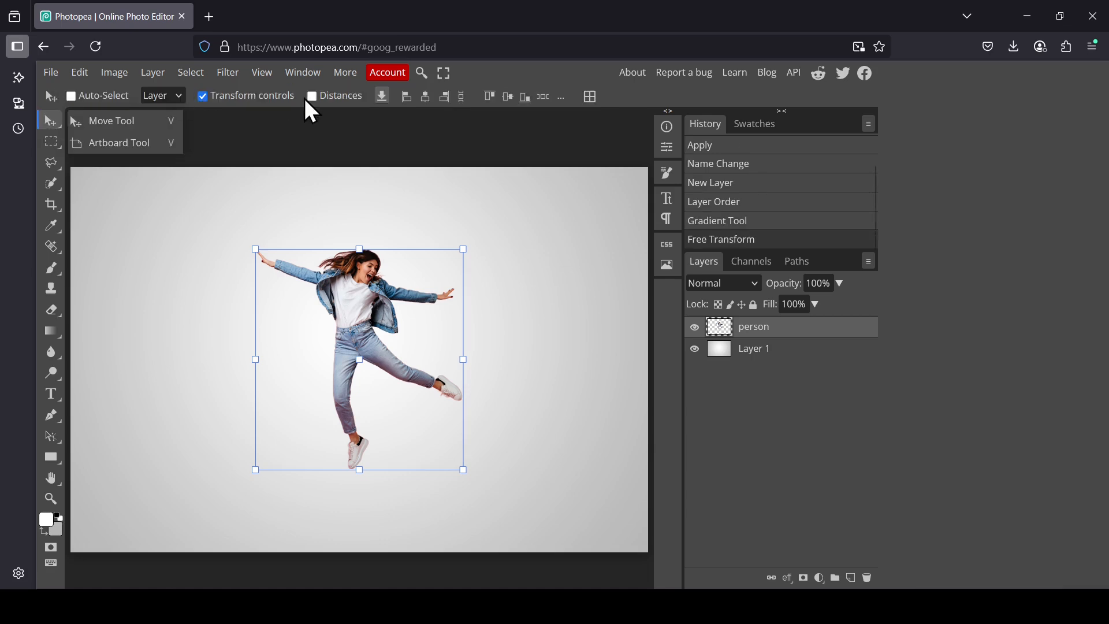
pyautogui.click(285, 101)
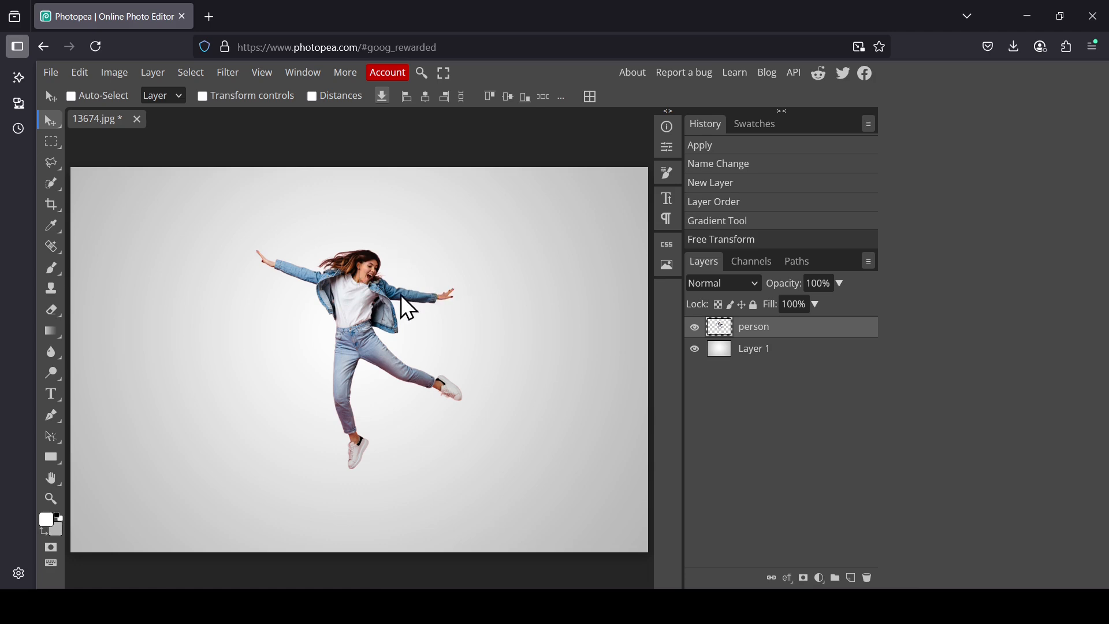
# Step: Copy a very thin vertical strip of the person, from the head down to the hips, onto a new layer
pyautogui.click(49, 141)
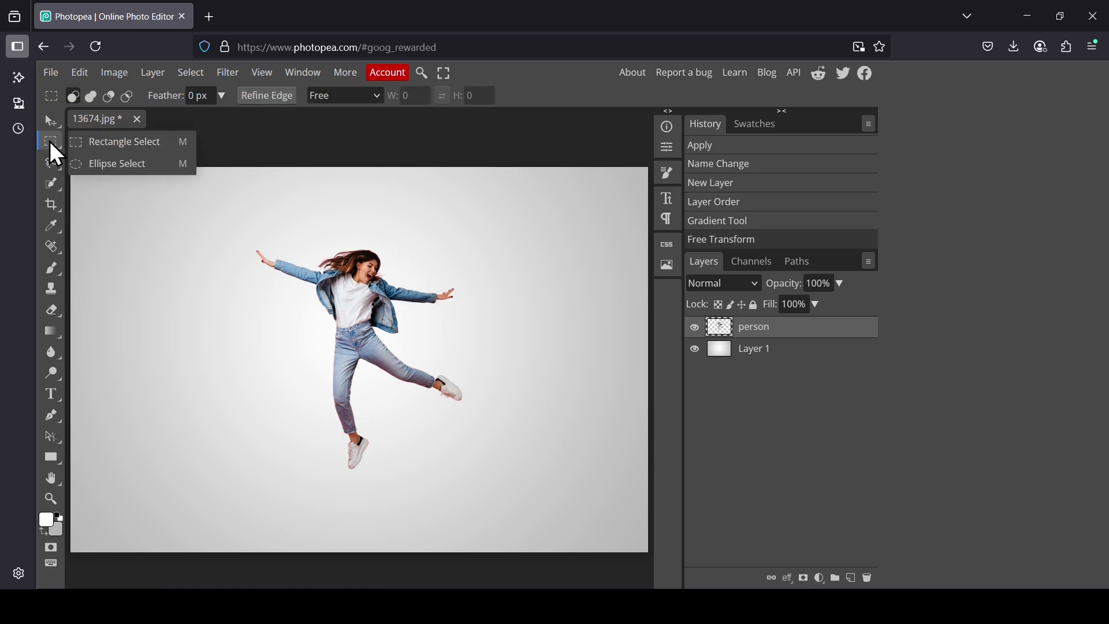
pyautogui.click(132, 144)
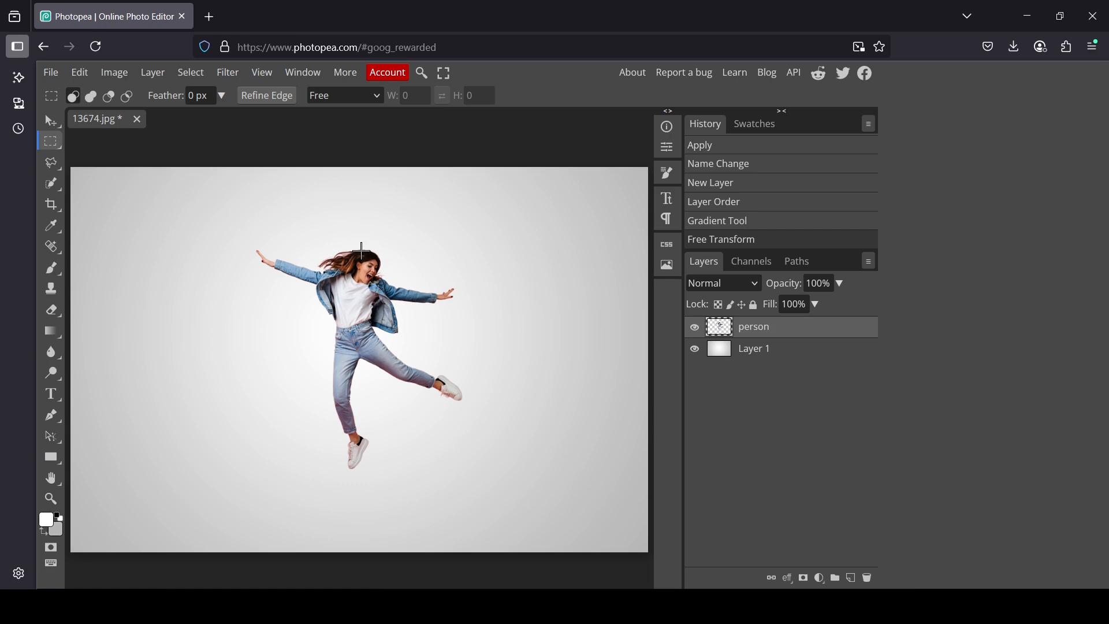
pyautogui.moveTo(362, 249); pyautogui.dragTo(363, 358)
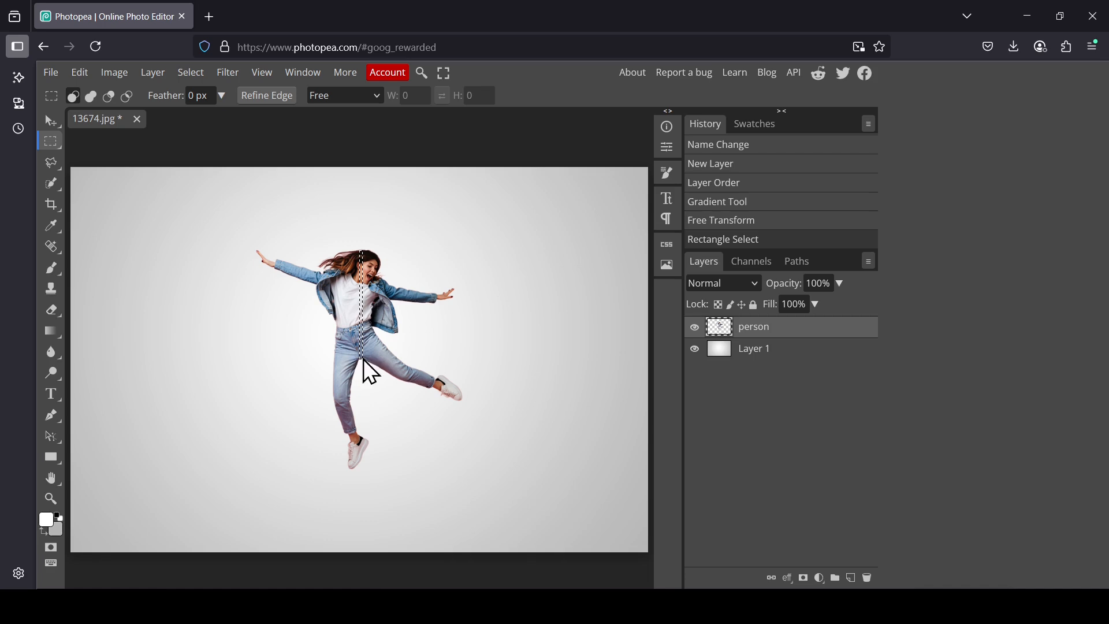
pyautogui.hotkey('ctrl', 'v')
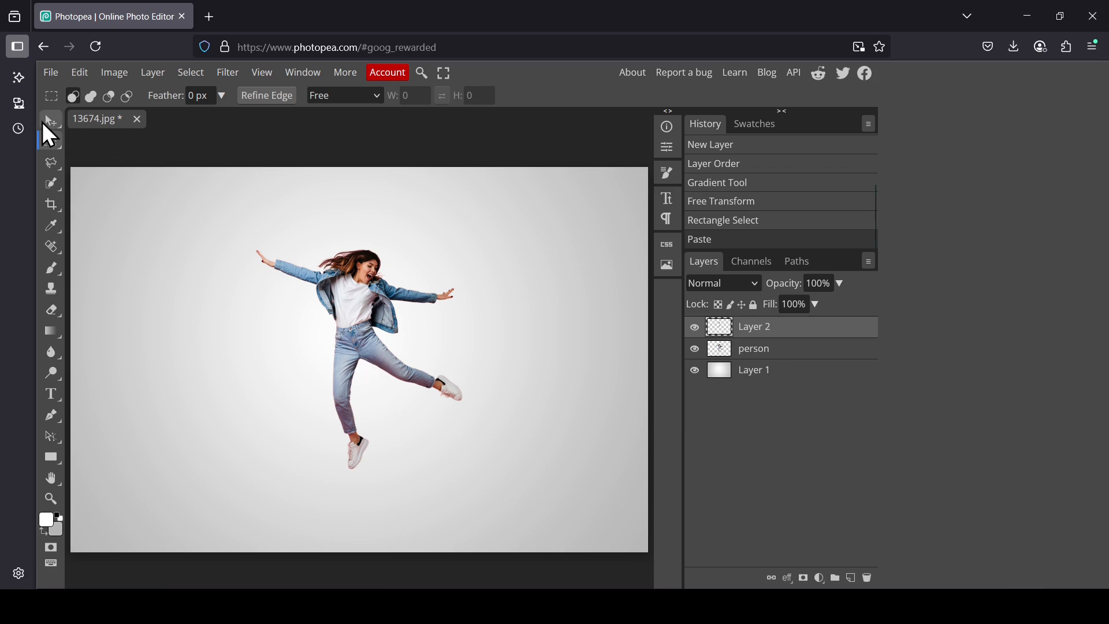
# Step: Move the copied head-to-hips strip into the empty area to the right of the person
pyautogui.click(46, 122)
pyautogui.moveTo(374, 325); pyautogui.dragTo(412, 330)
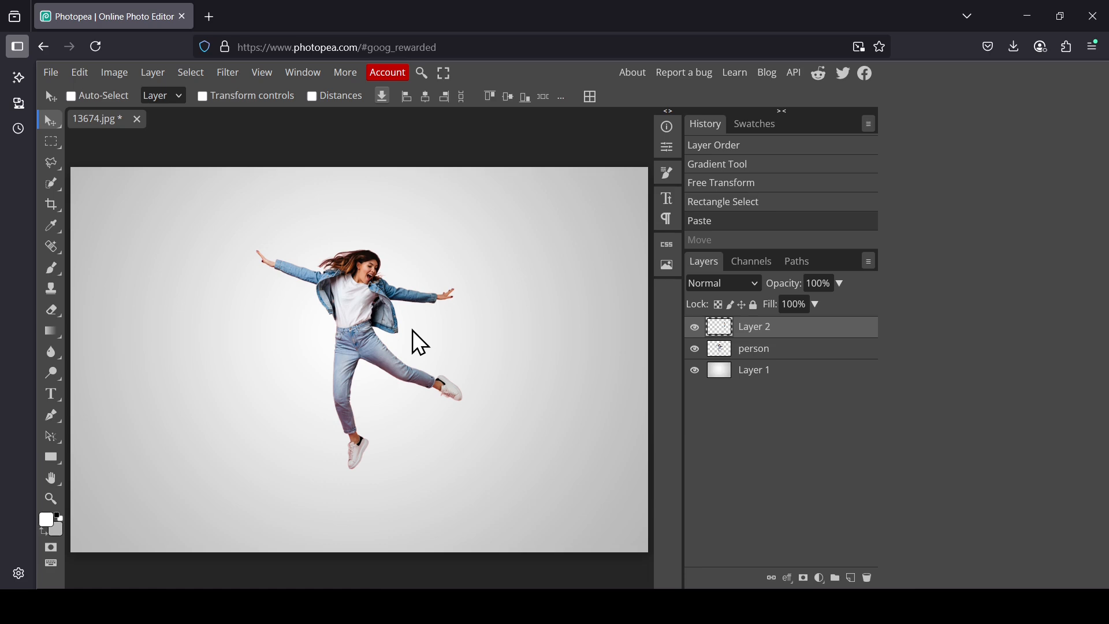
pyautogui.moveTo(413, 330); pyautogui.dragTo(516, 327)
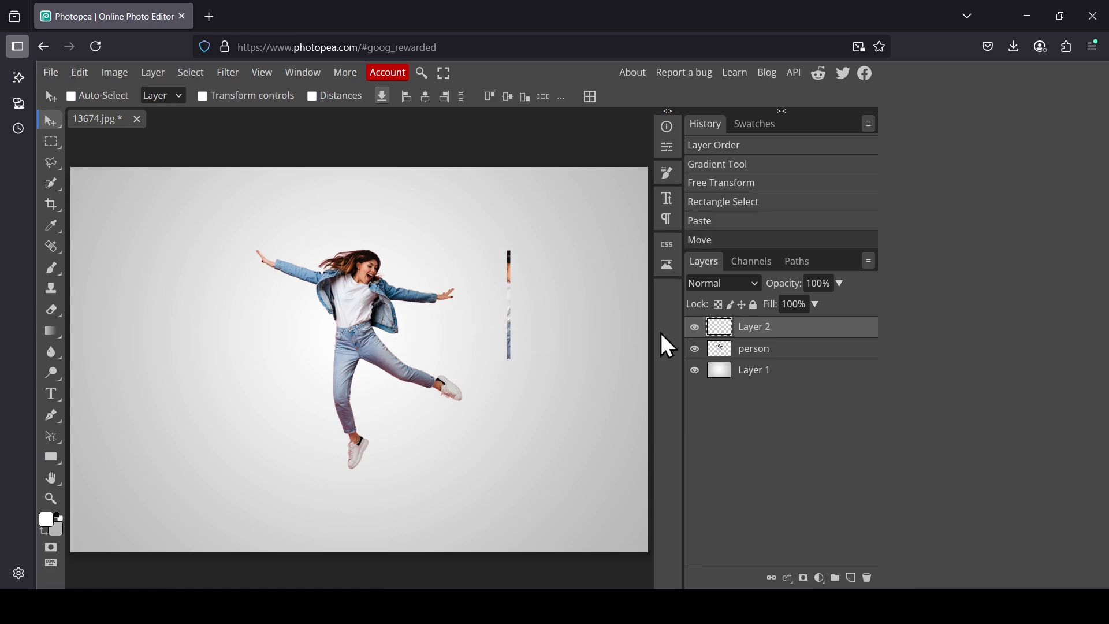
# Step: Copy a thin vertical strip of the person layer, from the lower shoe up to the ankle, onto a new layer
pyautogui.click(706, 351)
pyautogui.click(704, 351)
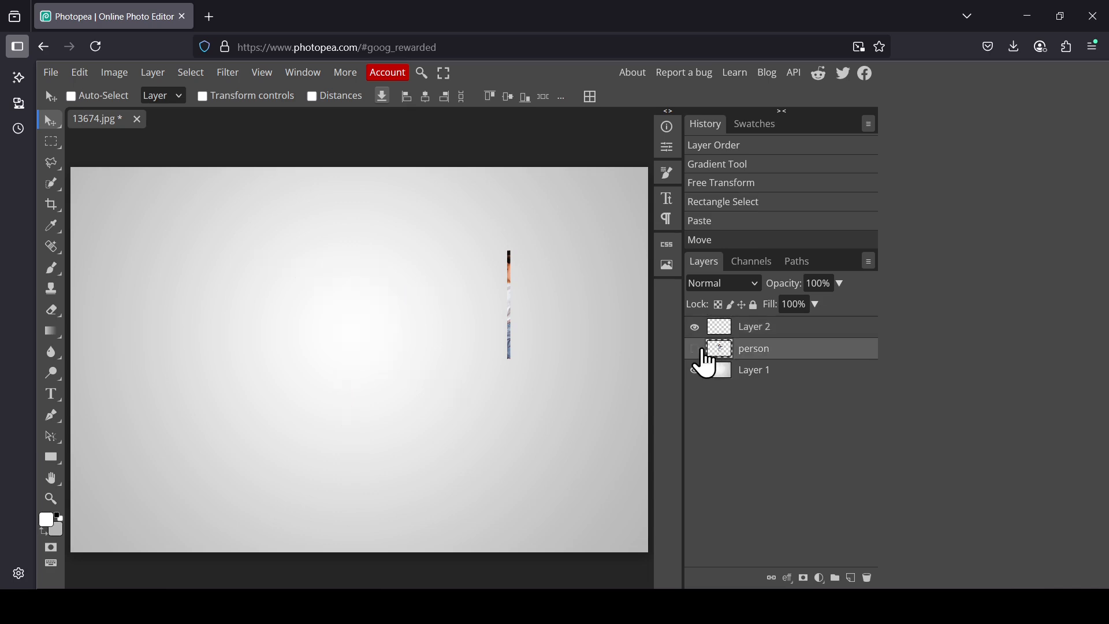
pyautogui.click(704, 351)
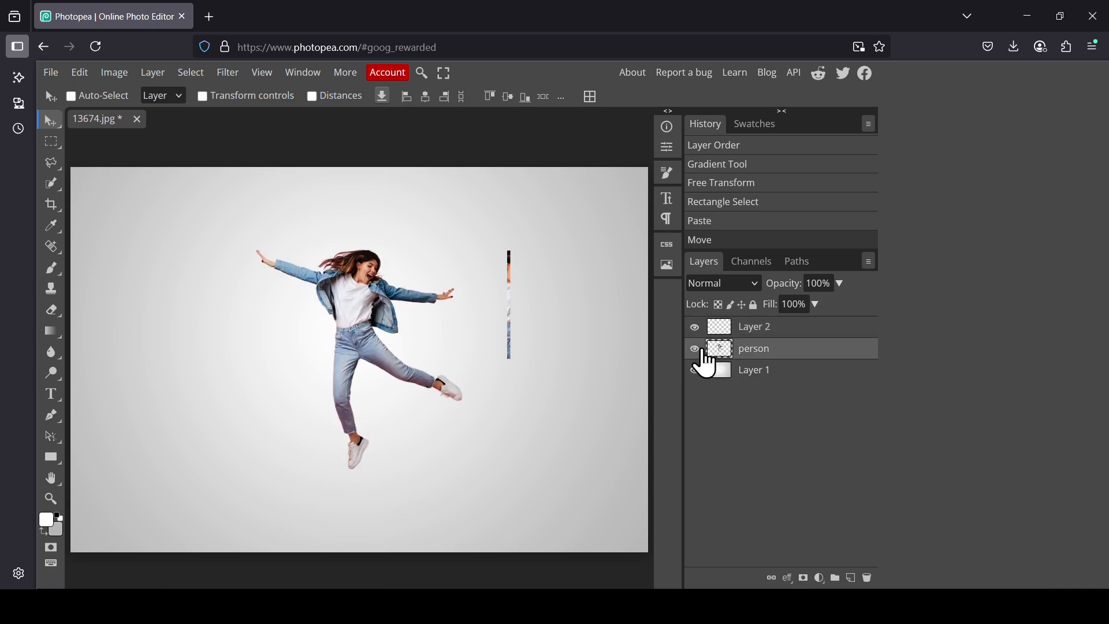
pyautogui.click(51, 141)
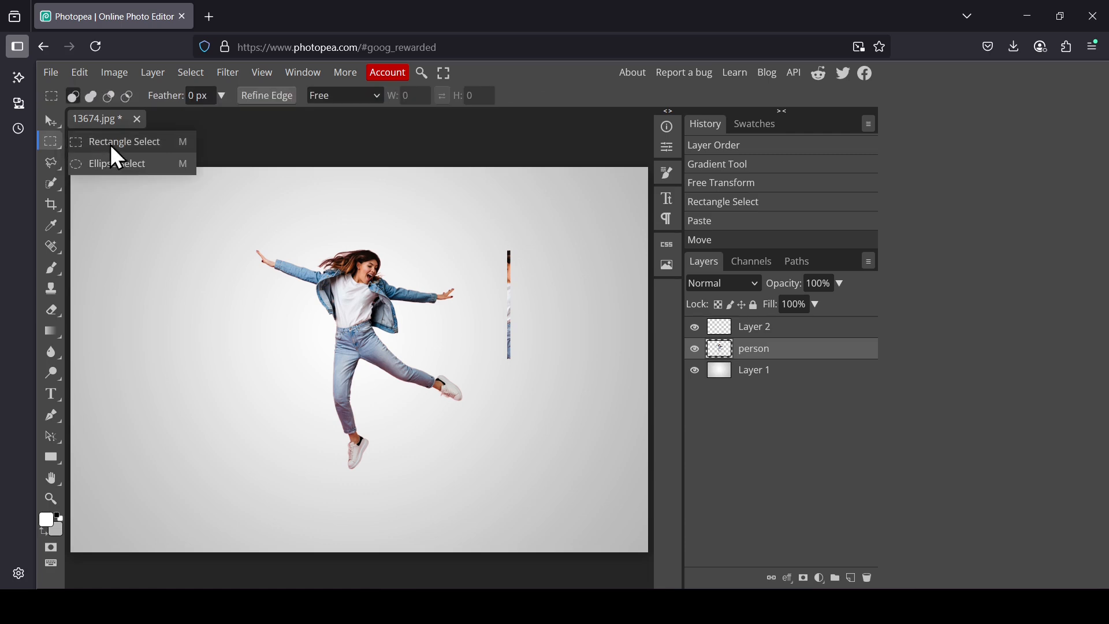
pyautogui.click(115, 143)
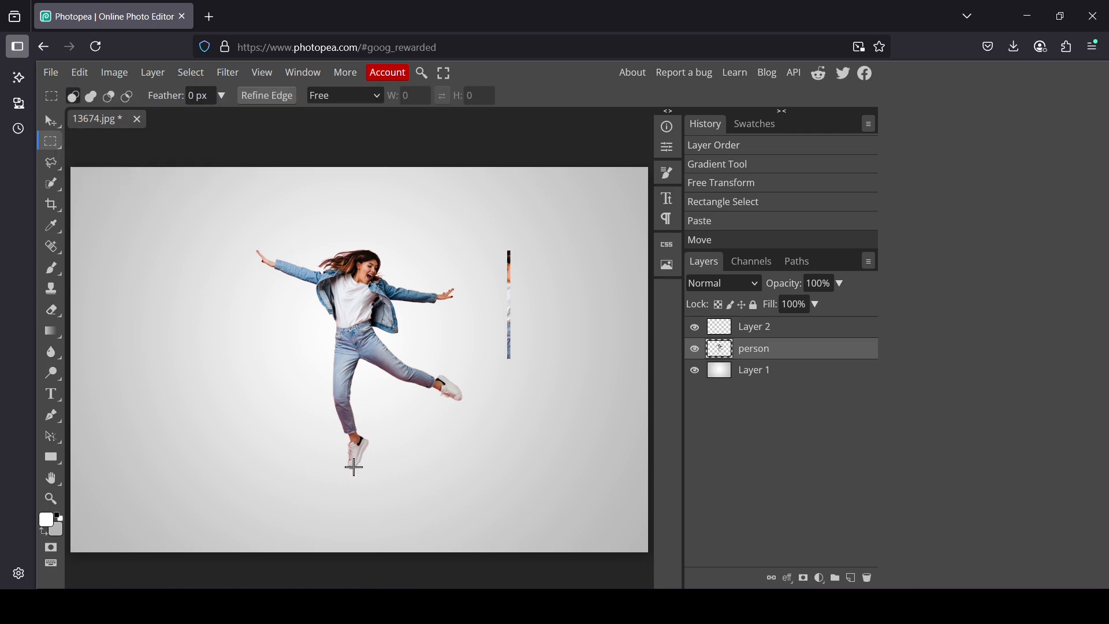
pyautogui.moveTo(354, 467); pyautogui.dragTo(351, 420)
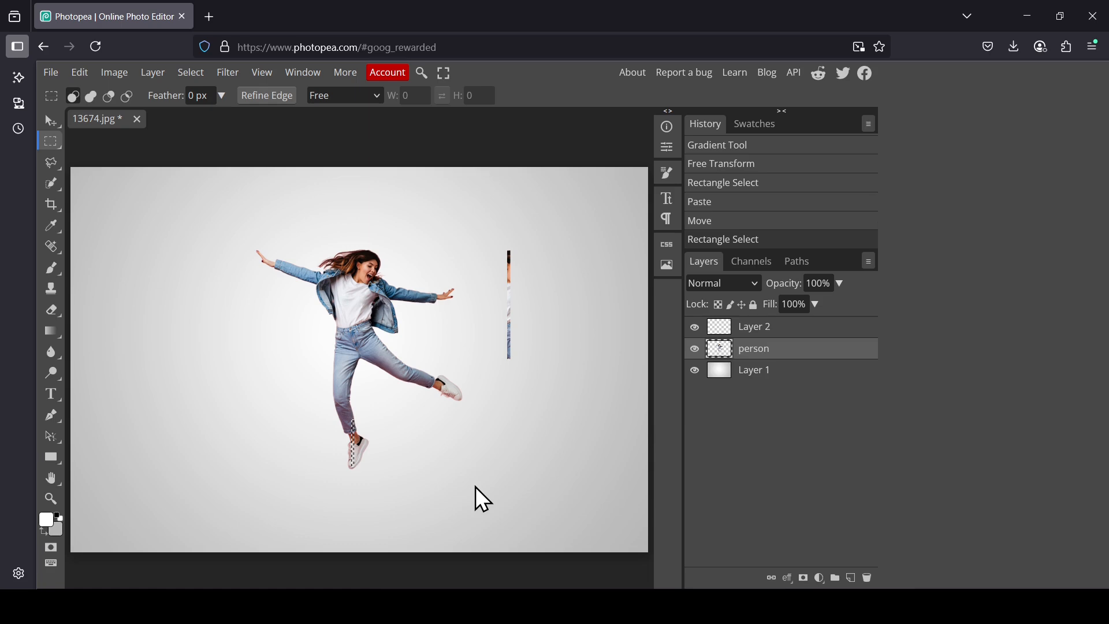
pyautogui.hotkey('ctrl', 'c')
pyautogui.hotkey('ctrl', 'v')
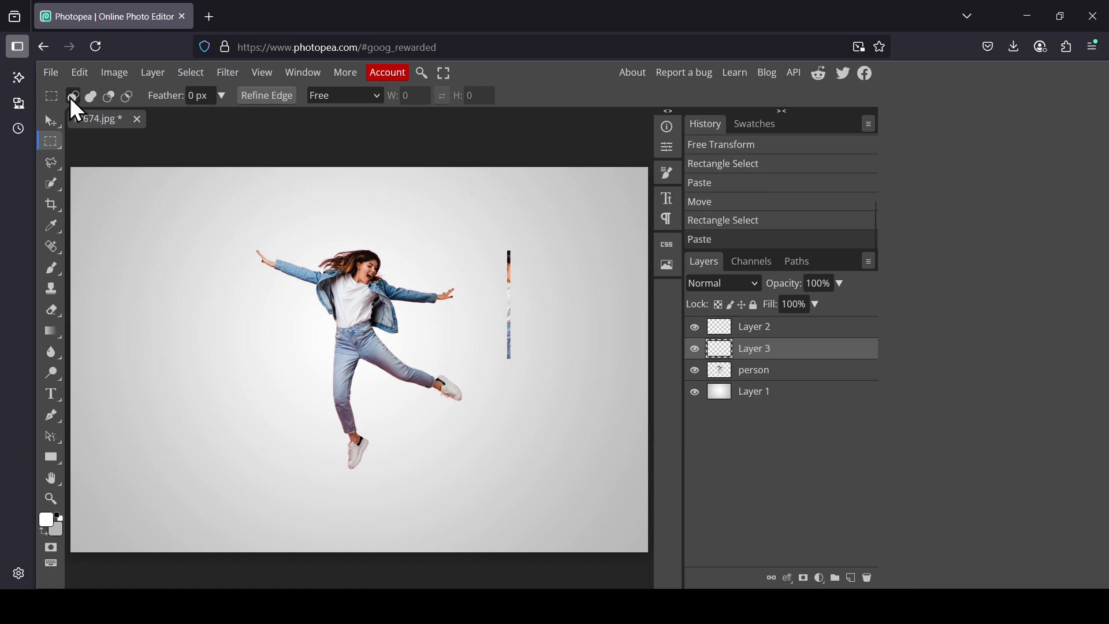
# Step: Move the shoe strip to the right of the person, below the head-to-hips strip
pyautogui.click(60, 116)
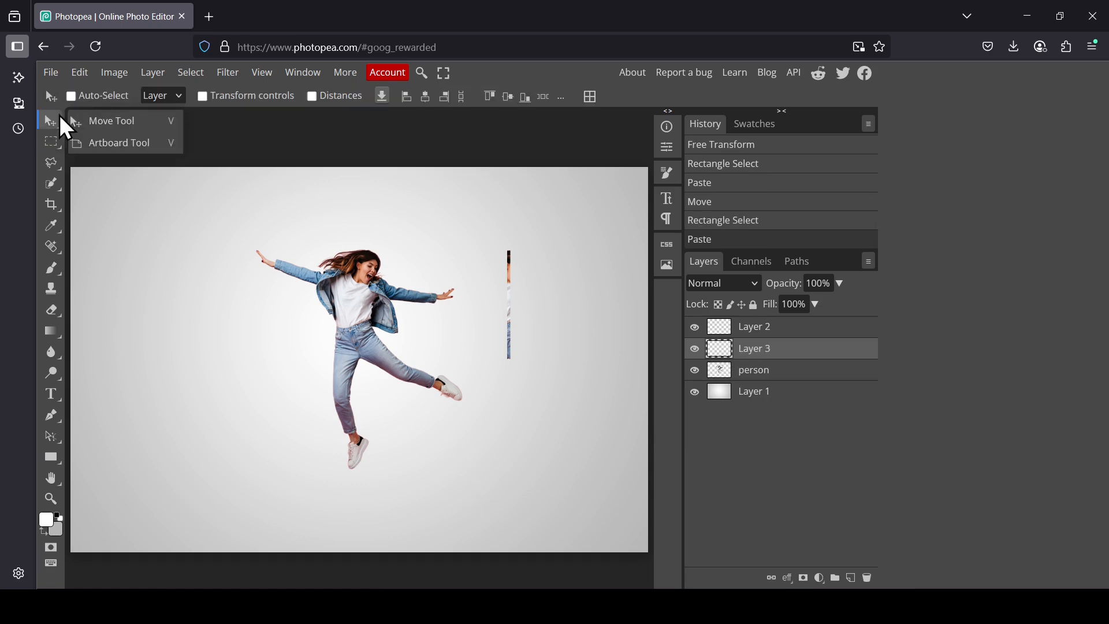
pyautogui.click(358, 438)
pyautogui.moveTo(516, 452); pyautogui.dragTo(511, 452)
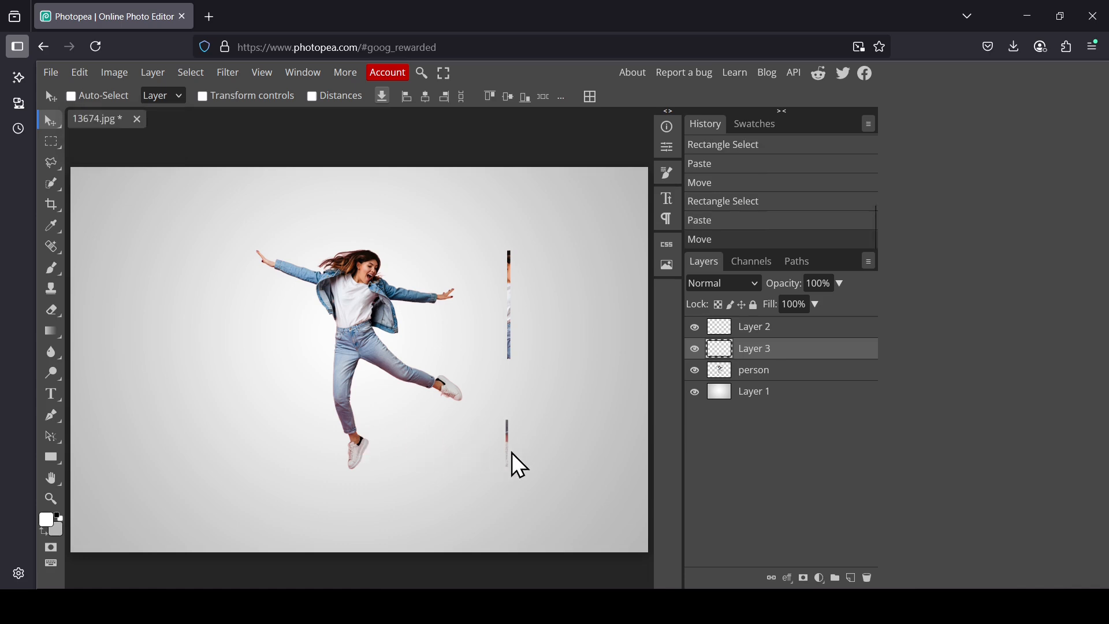
# Step: Copy a thin vertical strip of the person layer, from the ankle up the trouser leg to the waist, onto a new layer
pyautogui.click(775, 375)
pyautogui.click(51, 140)
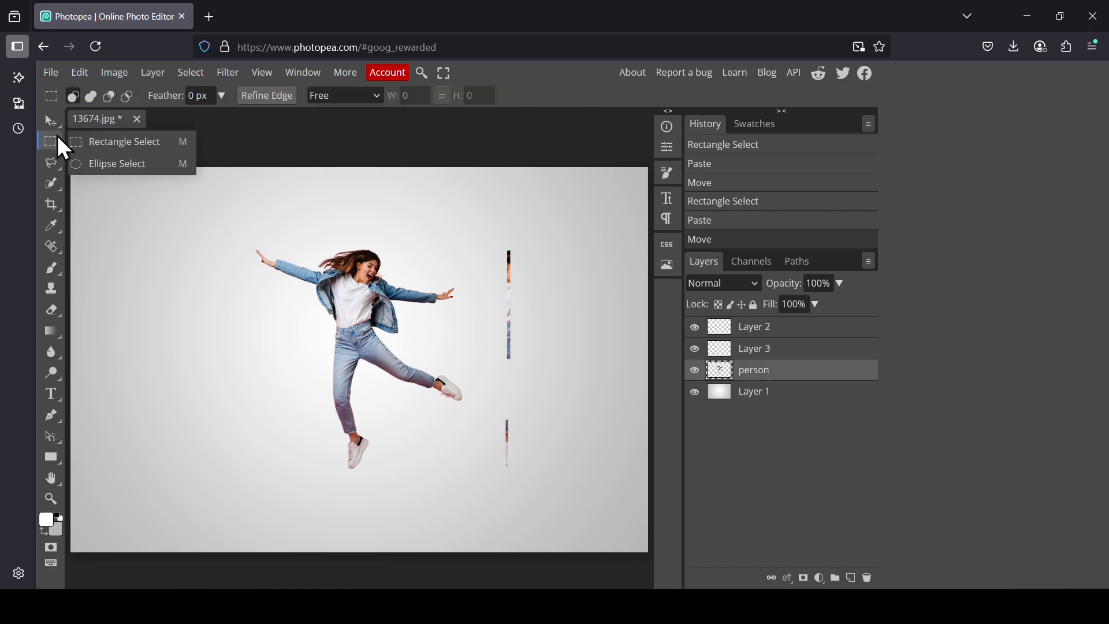
pyautogui.click(113, 142)
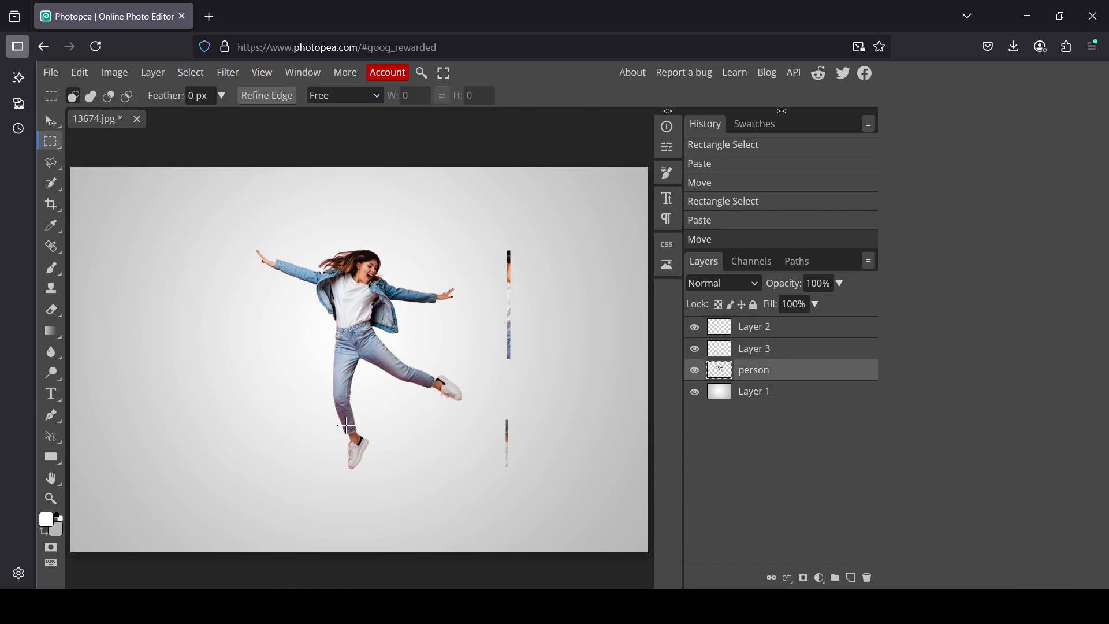
pyautogui.moveTo(347, 430); pyautogui.dragTo(347, 322)
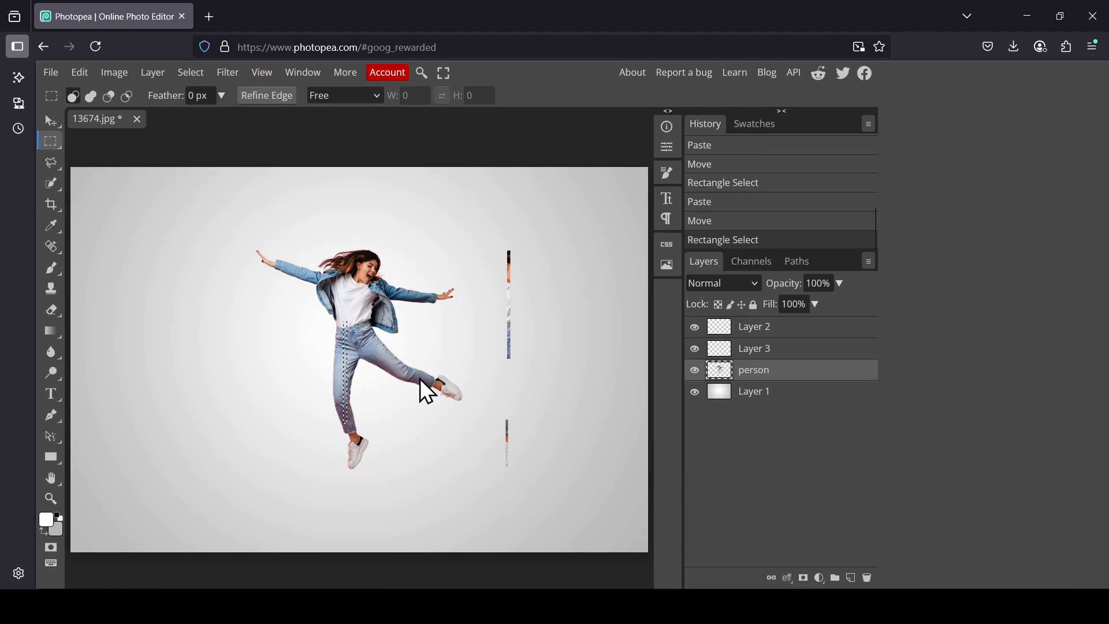
pyautogui.hotkey('ctrl', 'c')
pyautogui.hotkey('ctrl', 'v')
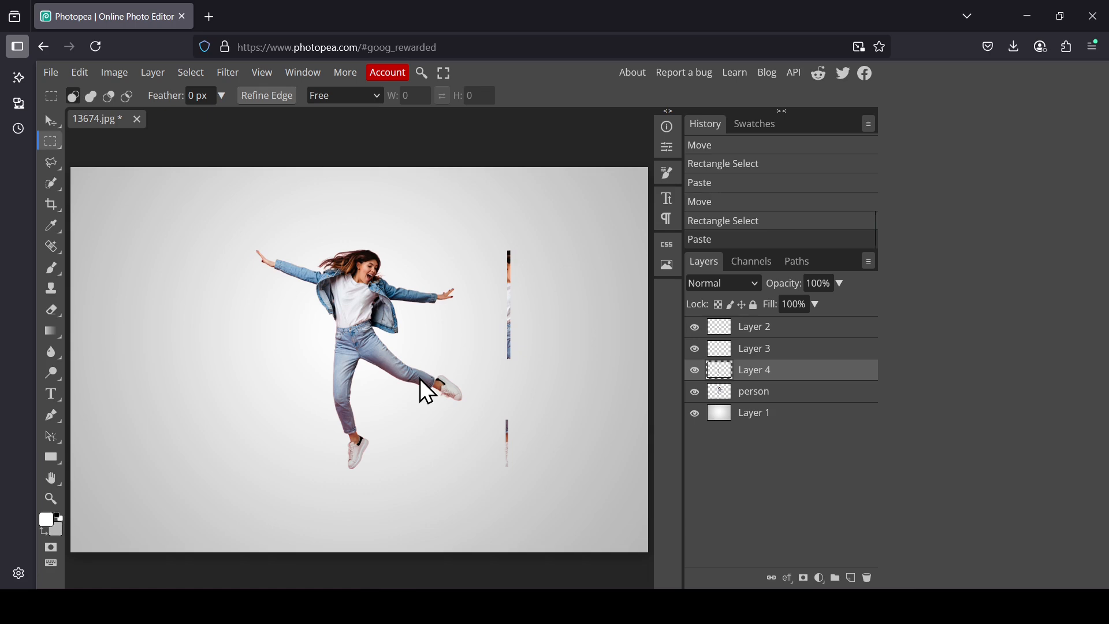
# Step: Move the trouser-leg strip into the gap between the two other strips and align the shoe strip with it to form one continuous column
pyautogui.click(54, 119)
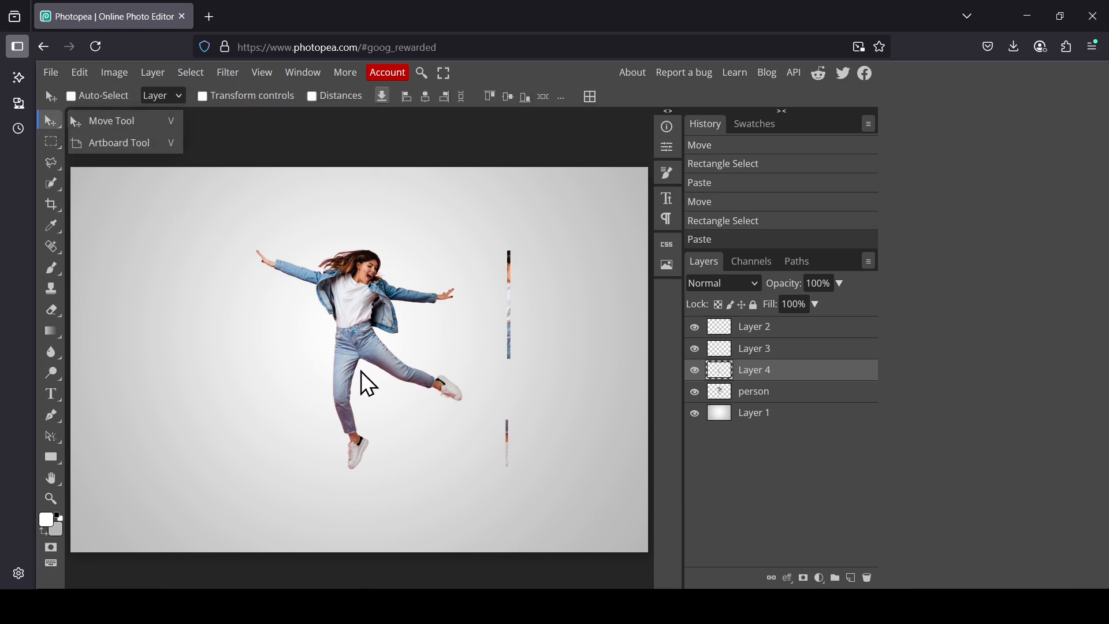
pyautogui.moveTo(350, 392); pyautogui.dragTo(515, 404)
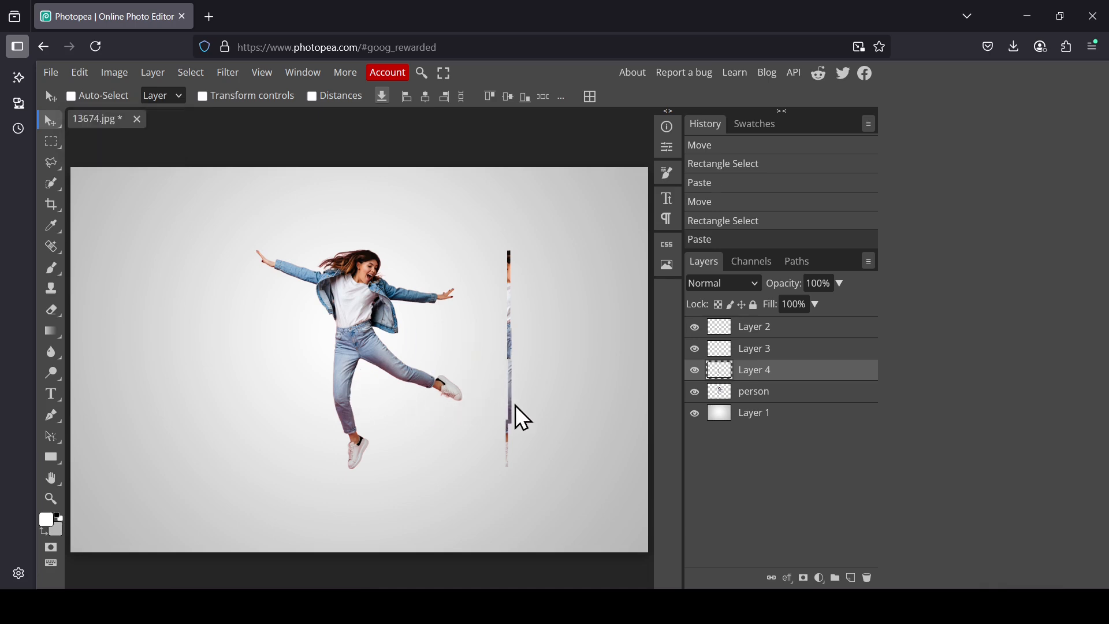
pyautogui.click(730, 350)
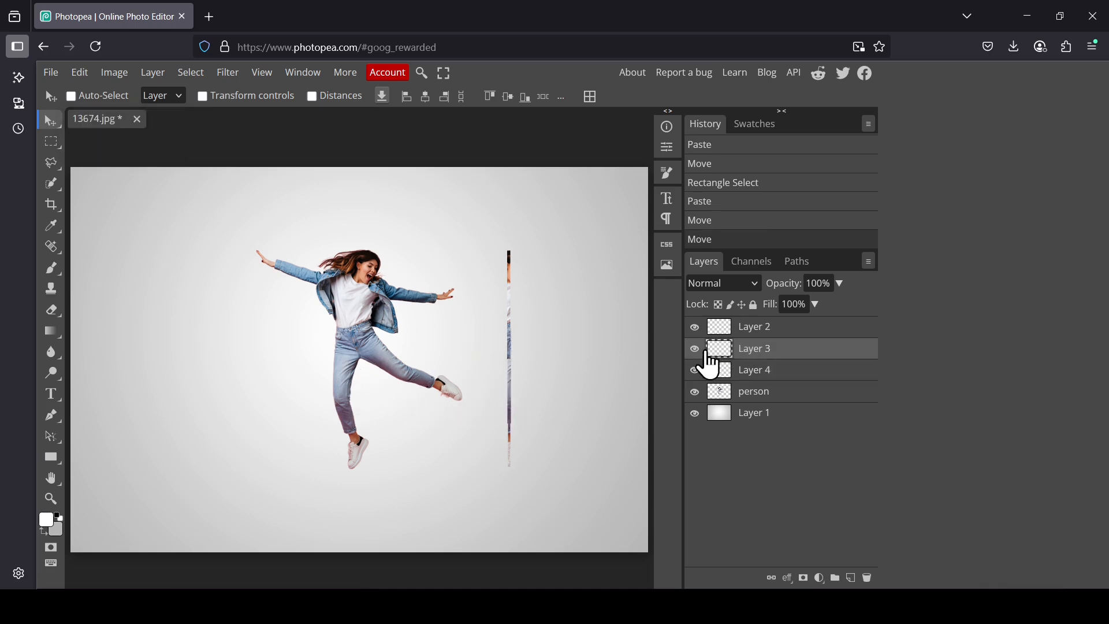
pyautogui.click(695, 367)
pyautogui.click(695, 368)
pyautogui.click(696, 350)
pyautogui.click(695, 349)
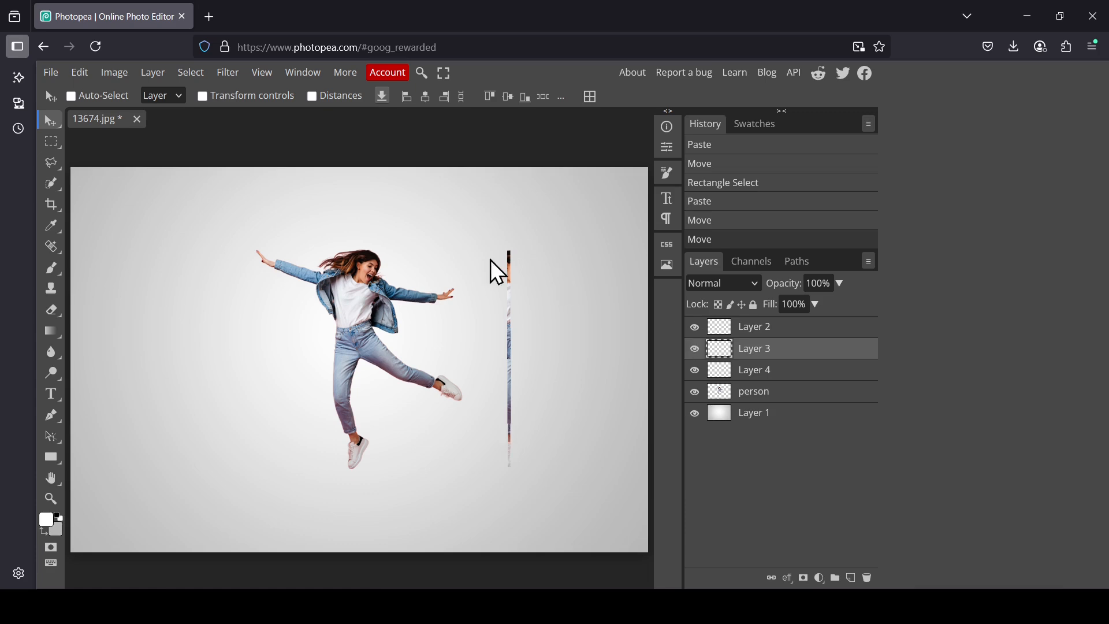
# Step: Merge the three strip layers, Layer 2, Layer 3 and Layer 4, into a single layer
pyautogui.click(726, 330)
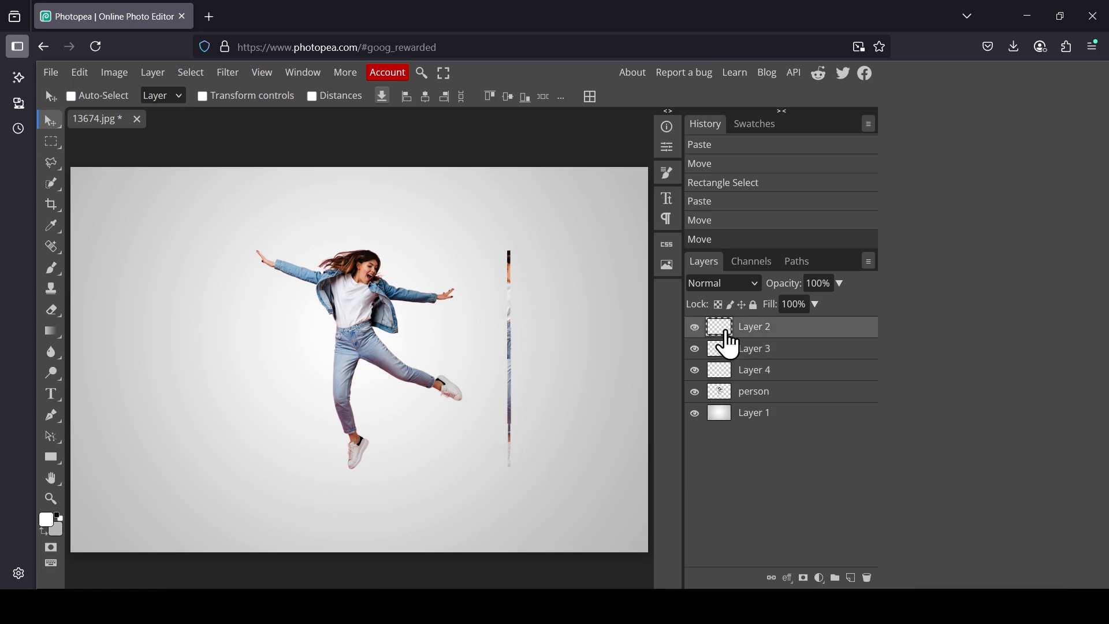
pyautogui.keyDown('shift'); pyautogui.click(738, 370); pyautogui.keyUp('shift')
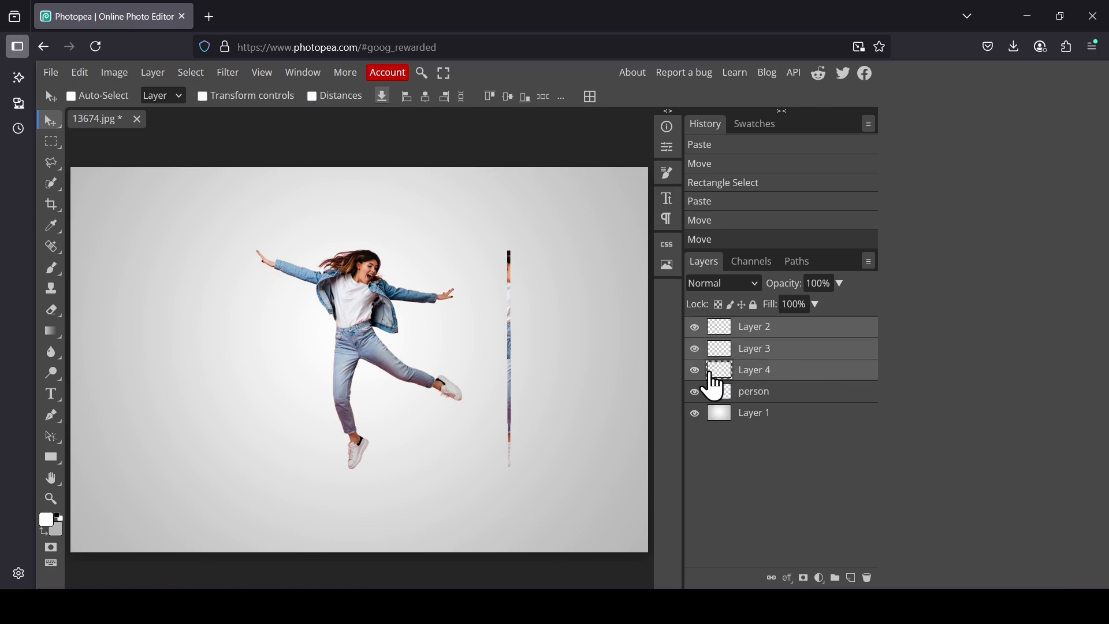
pyautogui.click(694, 370)
pyautogui.click(694, 370)
pyautogui.rightClick(756, 372)
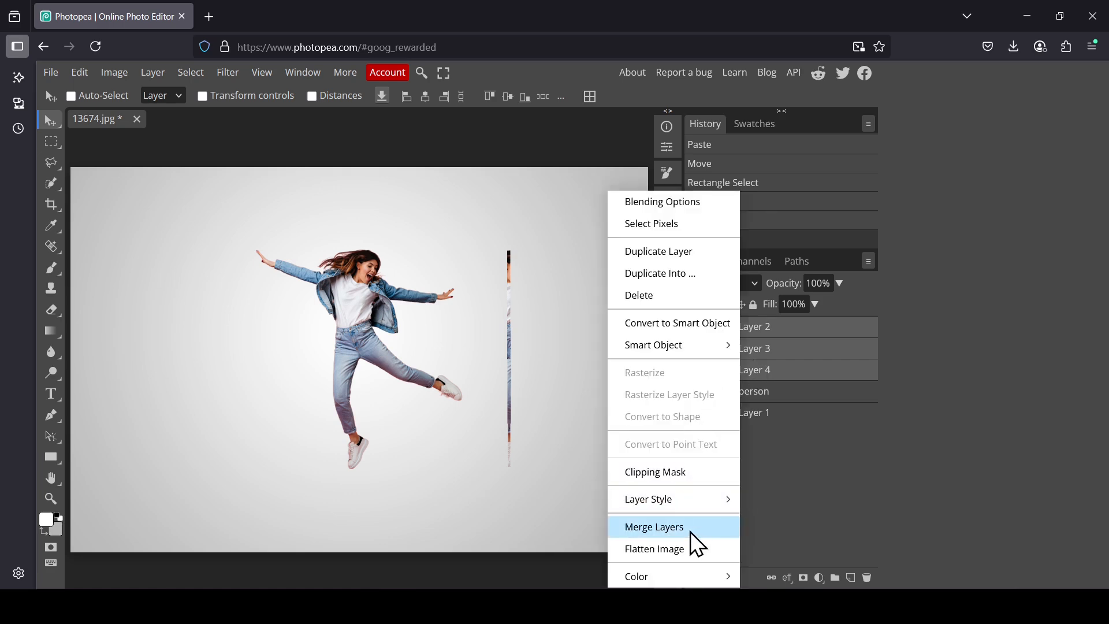
pyautogui.click(664, 527)
# Step: Stretch the merged strip horizontally past both sides of the canvas, to about 38523% width, keeping its height at 100%
pyautogui.click(51, 499)
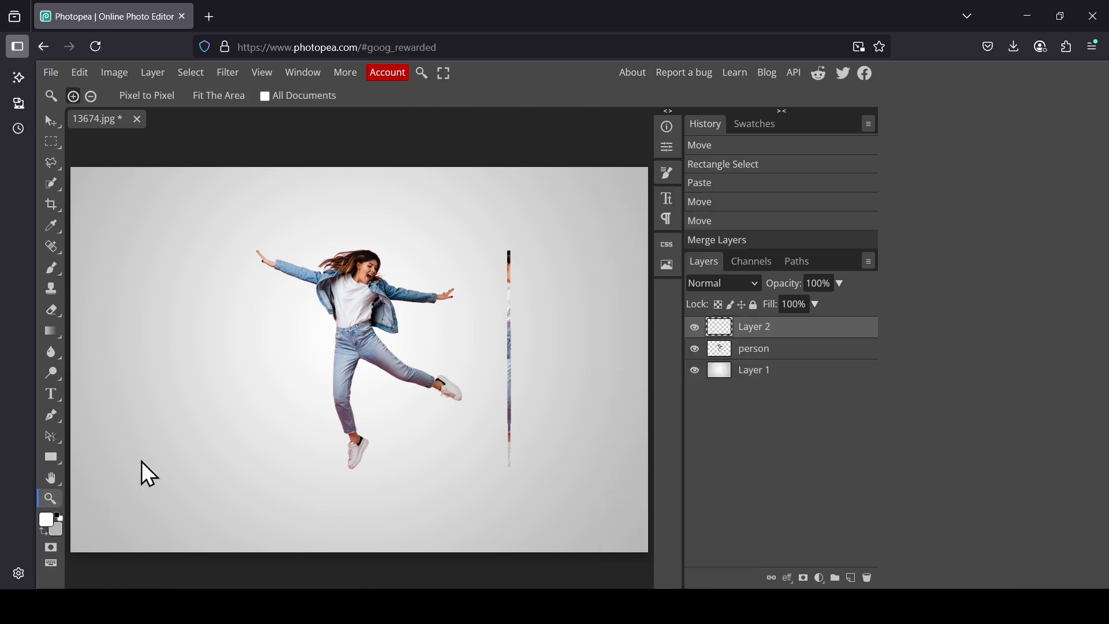
pyautogui.rightClick(309, 426)
pyautogui.click(348, 462)
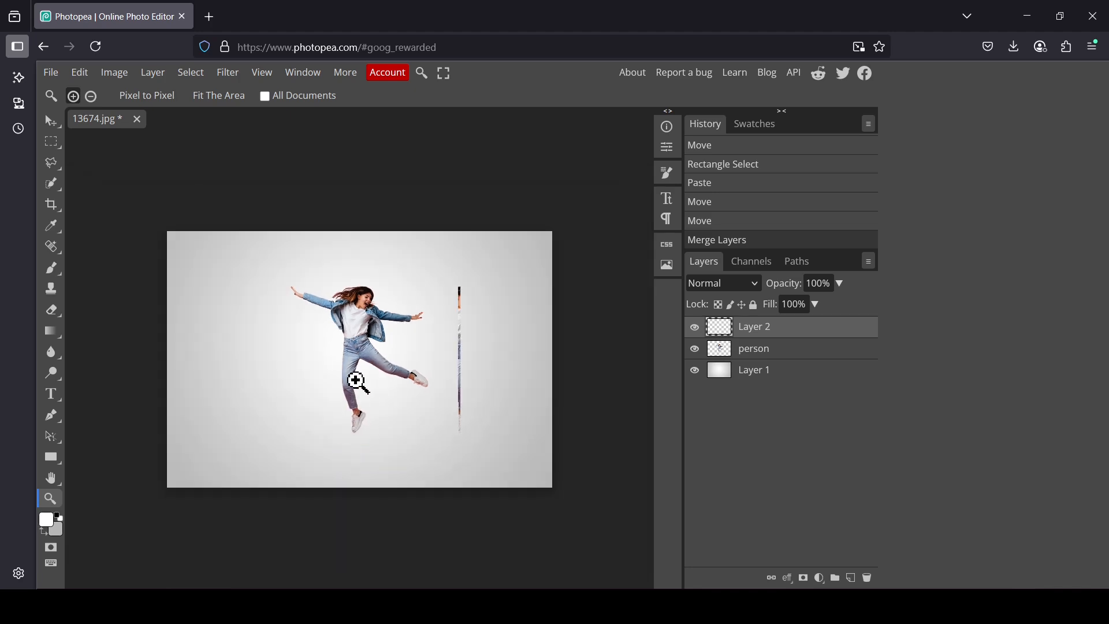
pyautogui.rightClick(359, 382)
pyautogui.click(386, 413)
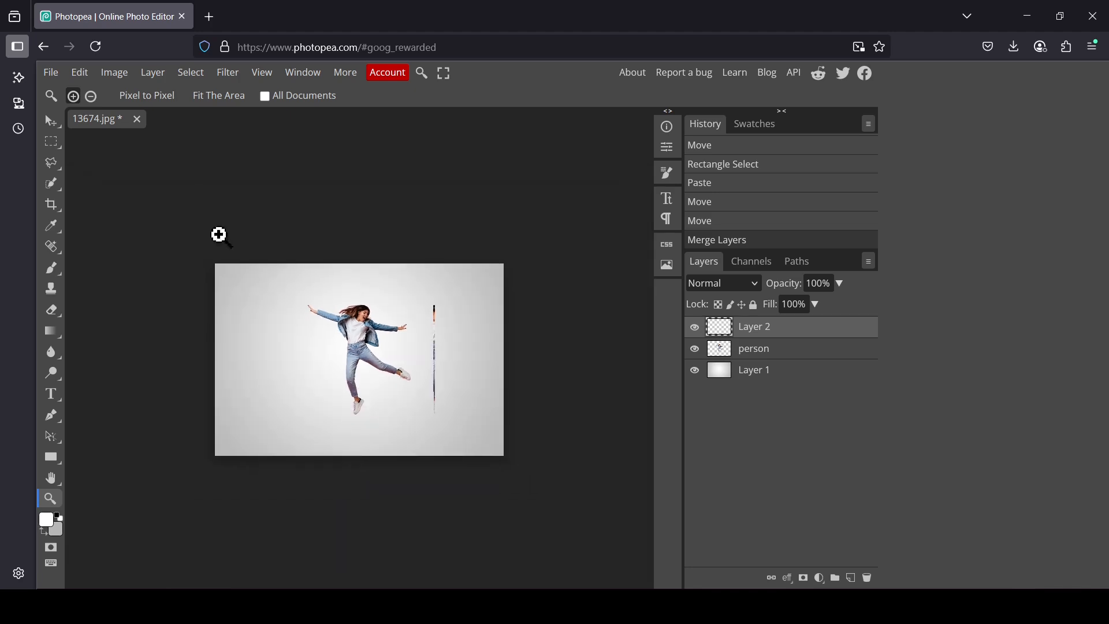
pyautogui.click(54, 128)
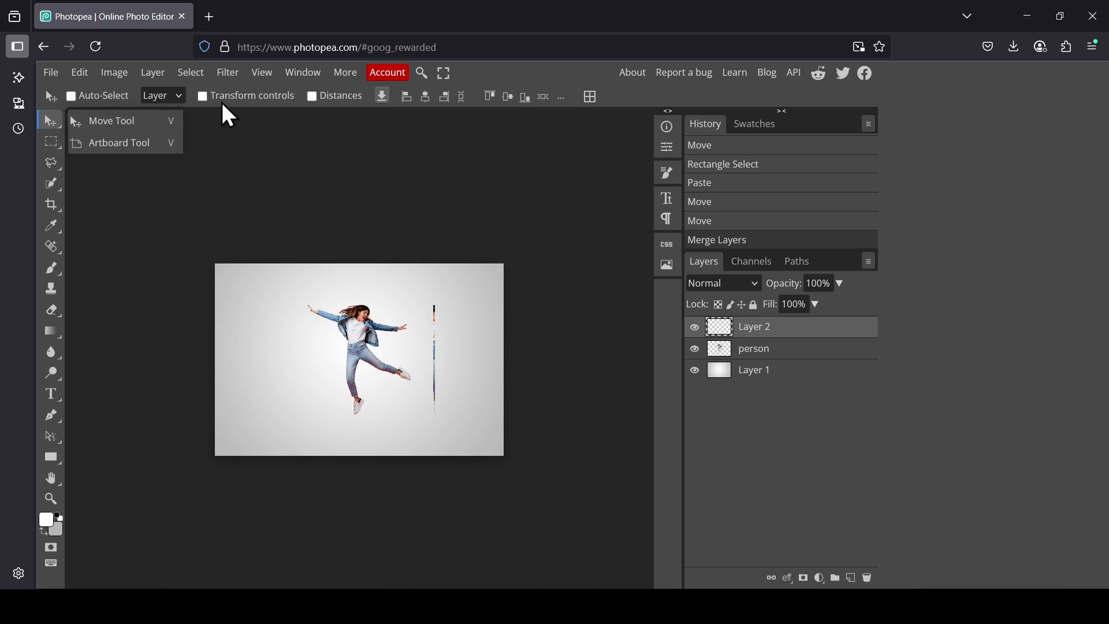
pyautogui.click(250, 96)
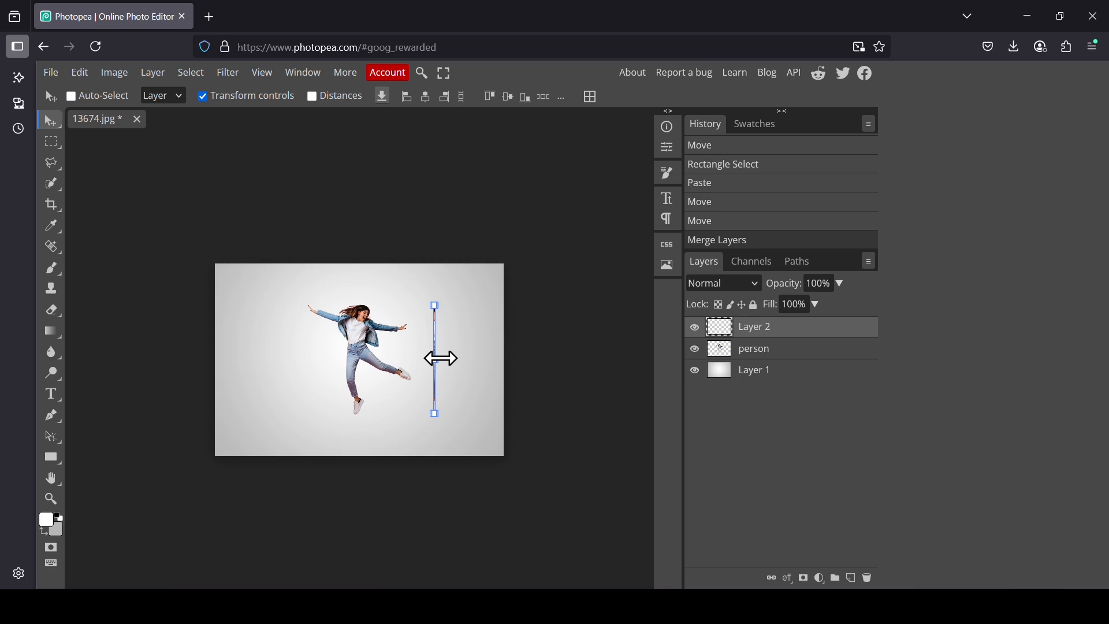
pyautogui.moveTo(440, 359); pyautogui.dragTo(727, 396)
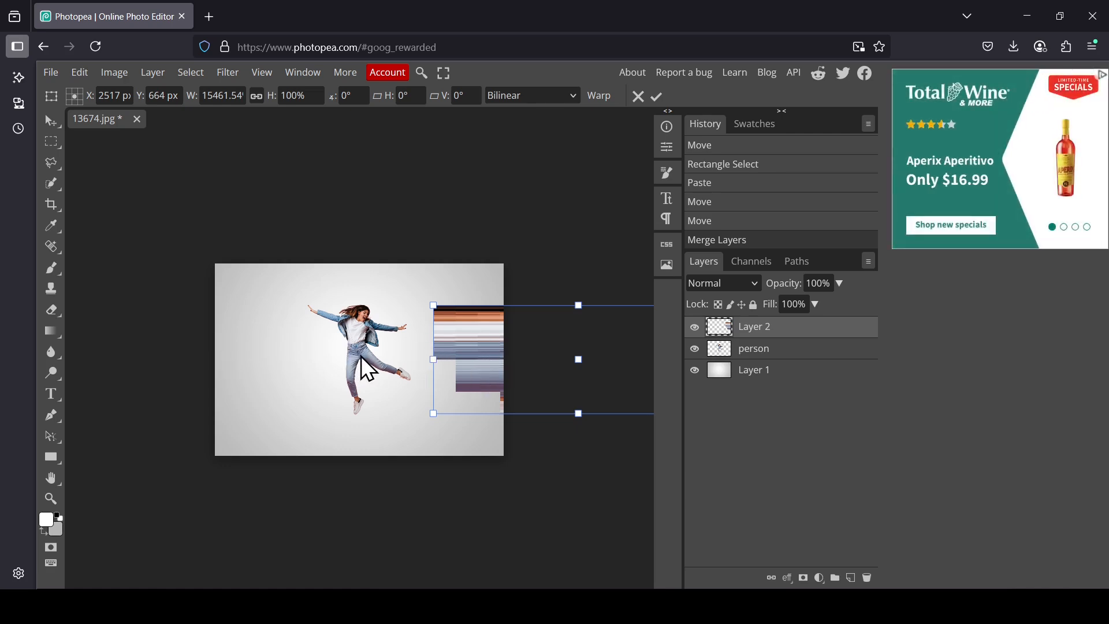
pyautogui.moveTo(434, 360); pyautogui.dragTo(5, 364)
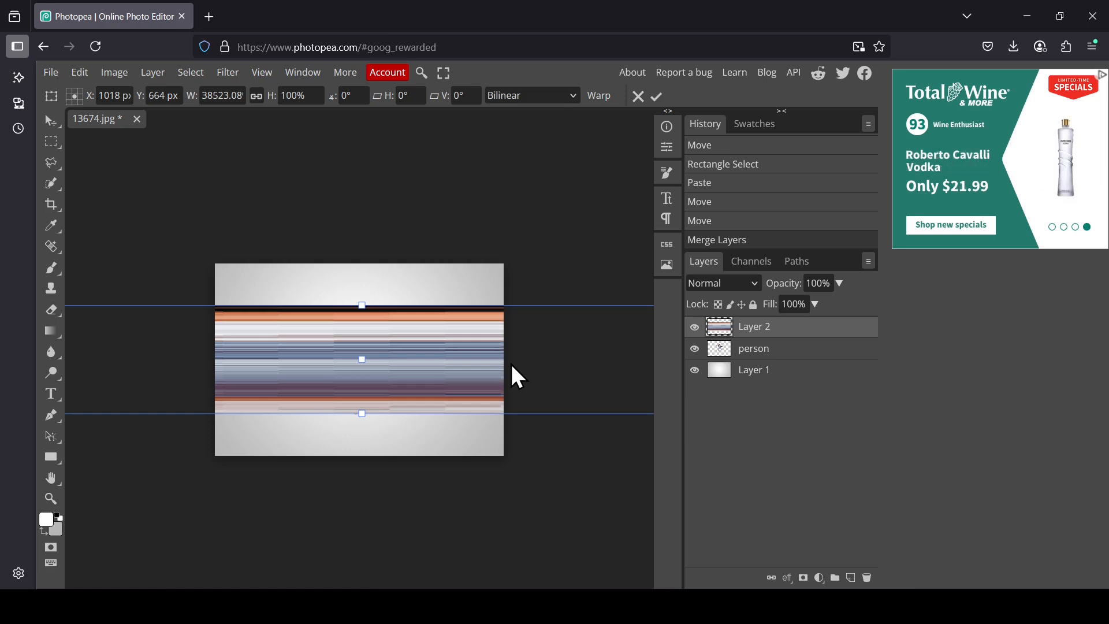
pyautogui.click(657, 96)
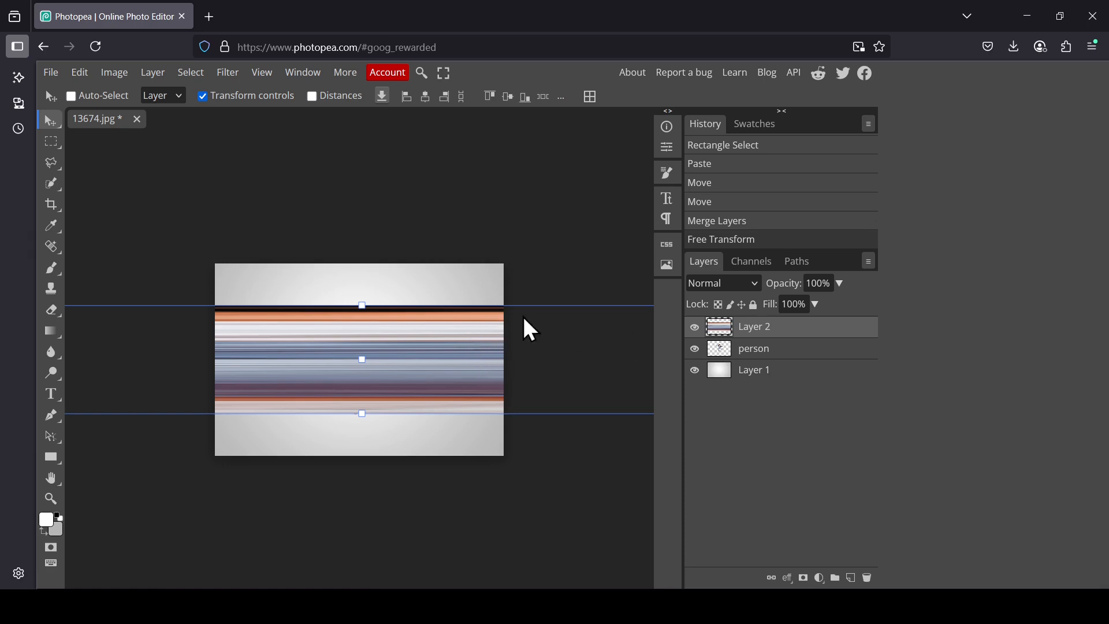
# Step: Crop to the existing canvas bounds with Delete Cropped Pixels enabled to trim the overhanging stripes
pyautogui.rightClick(51, 207)
pyautogui.click(92, 208)
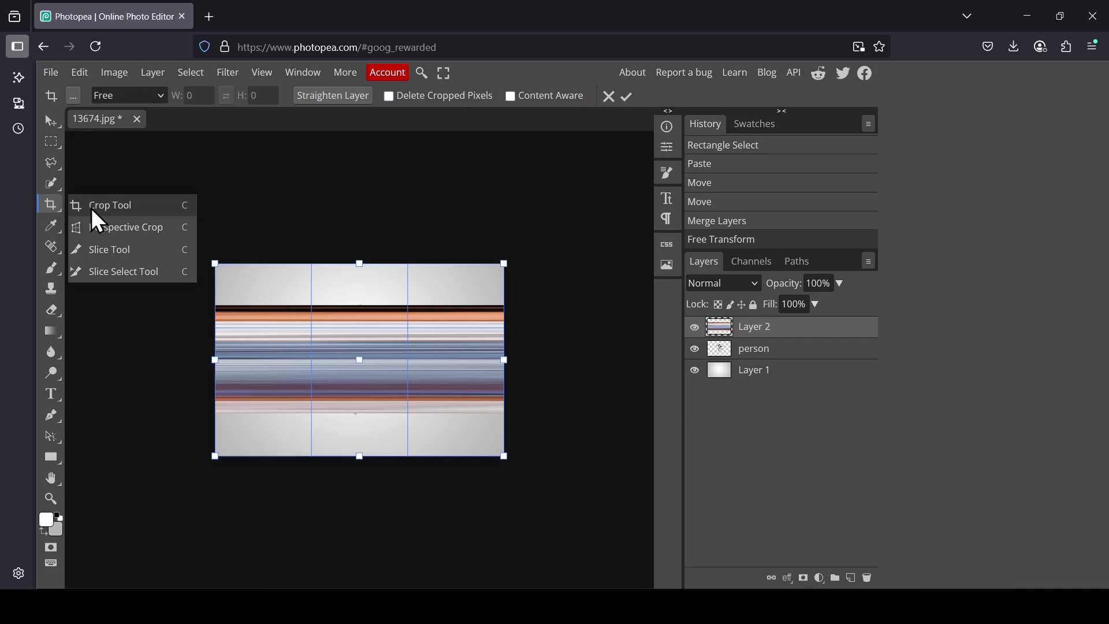
pyautogui.click(71, 96)
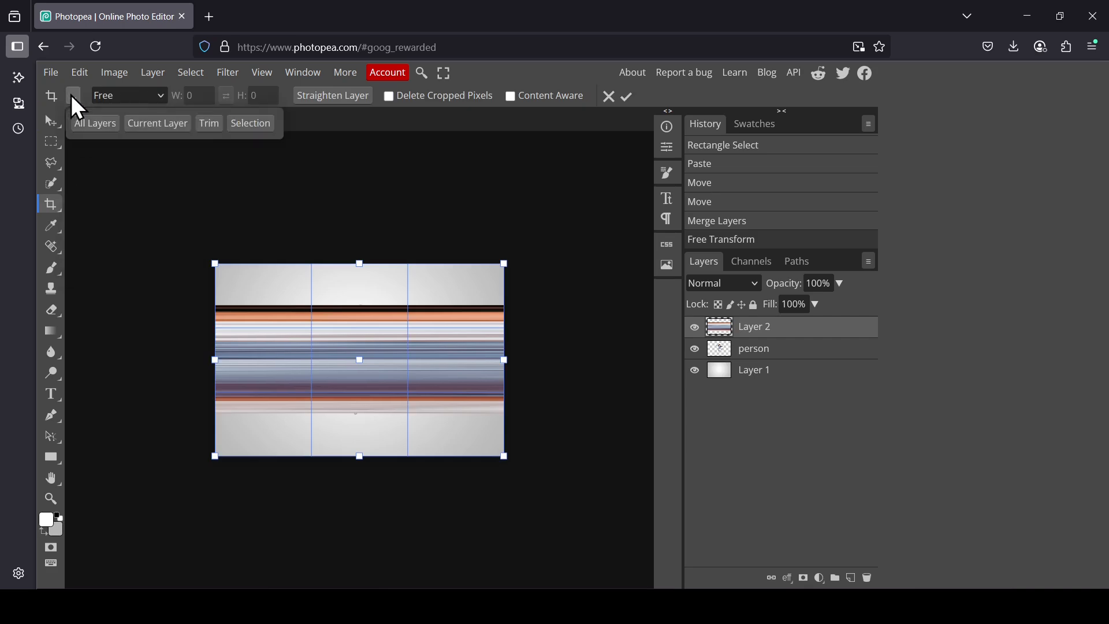
pyautogui.click(212, 127)
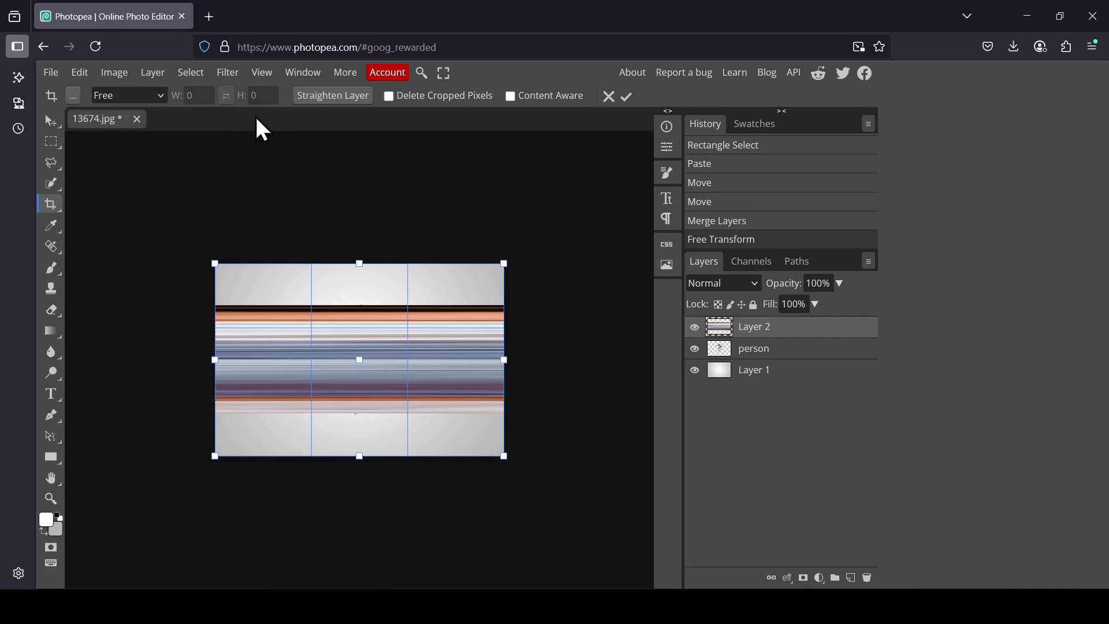
pyautogui.click(458, 98)
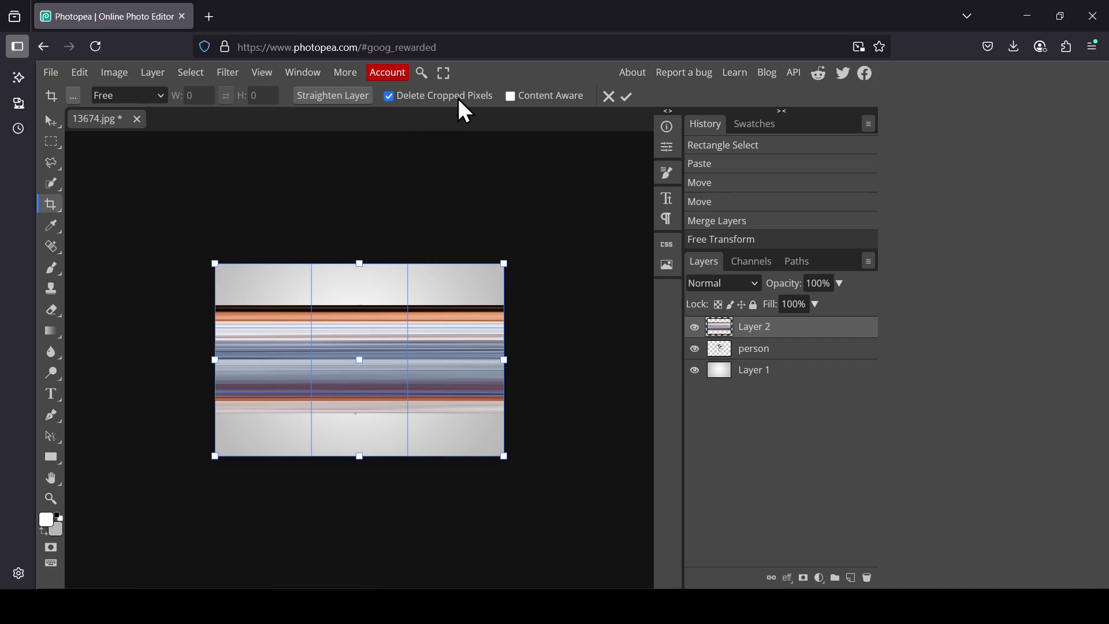
pyautogui.click(628, 98)
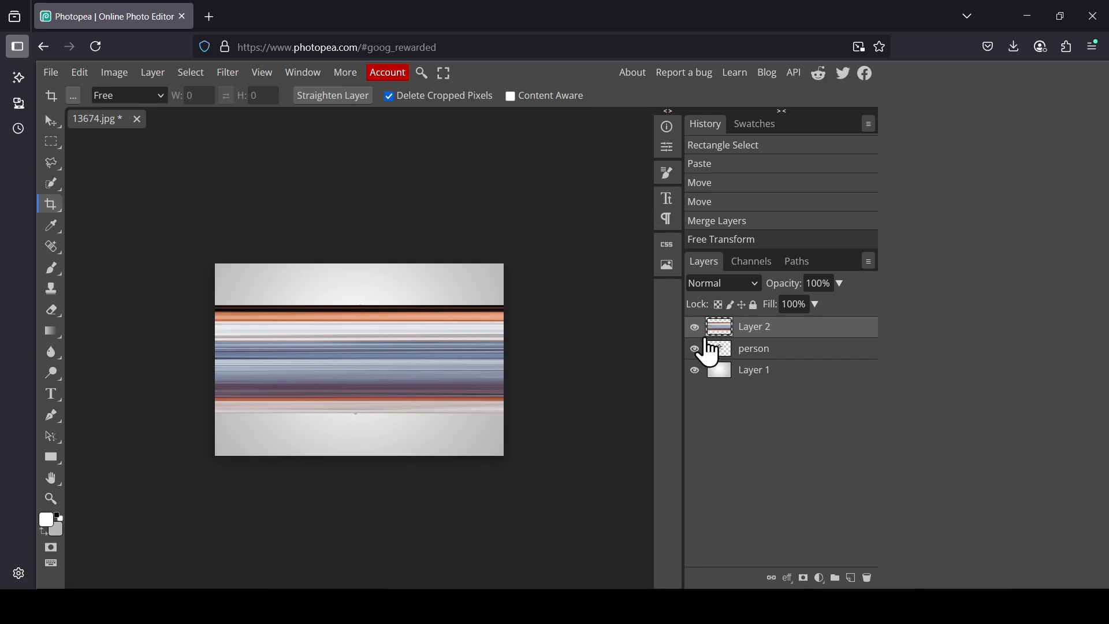
# Step: Place the stripe layer below the person layer and fit the whole image in the view
pyautogui.moveTo(749, 330); pyautogui.dragTo(752, 369)
pyautogui.click(738, 334)
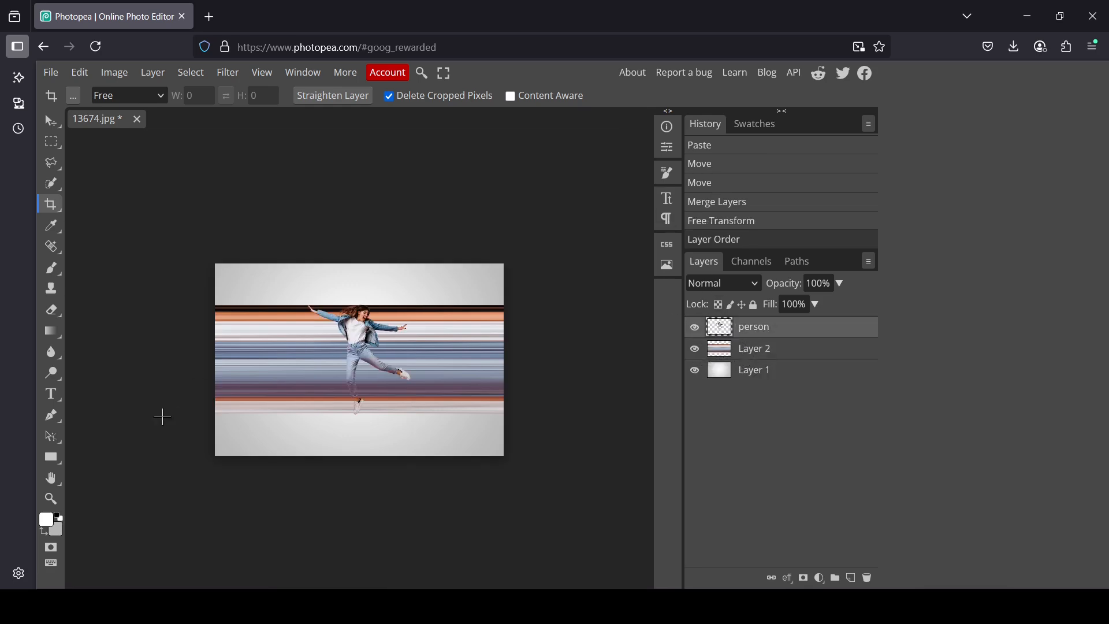
pyautogui.click(52, 498)
pyautogui.rightClick(359, 372)
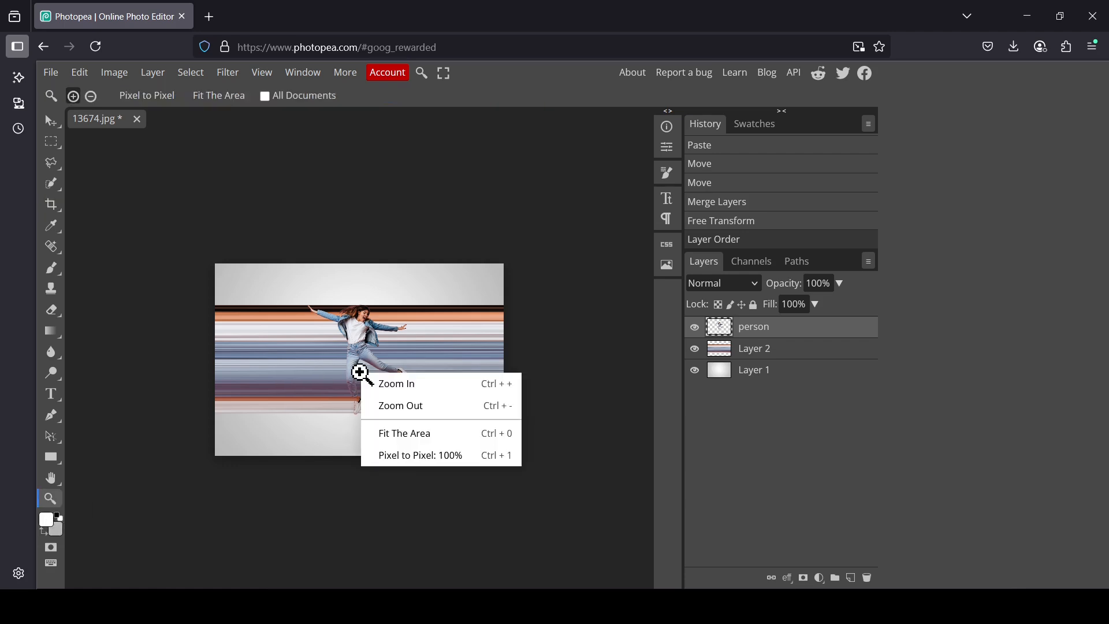
pyautogui.click(409, 441)
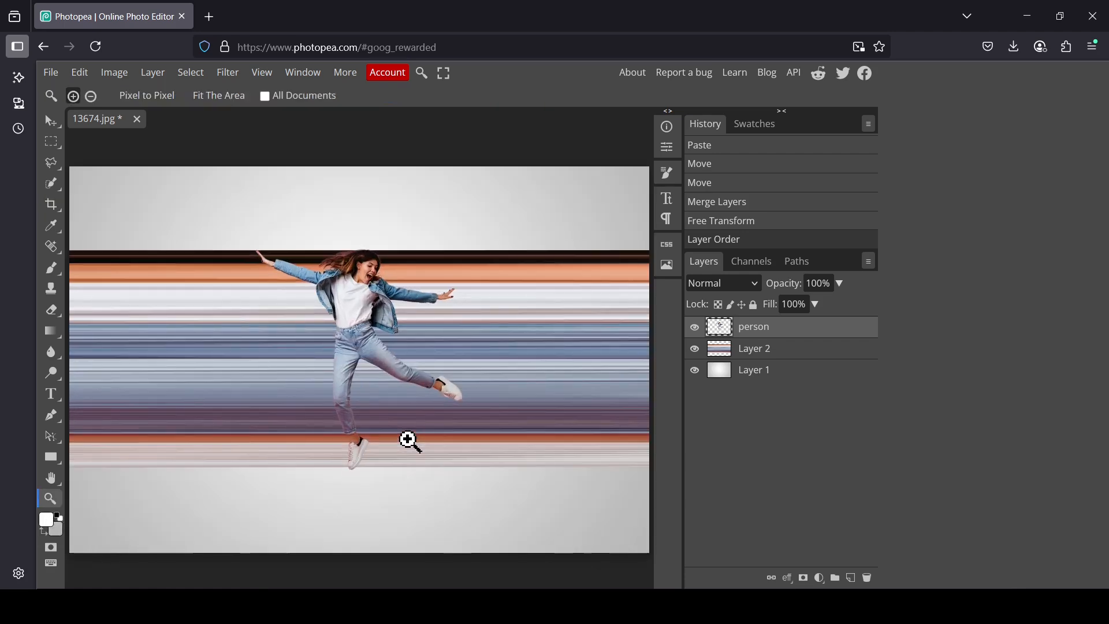
# Step: Apply the Polar Coordinates distortion to the stripe layer with the Rect to Polar option, after previewing Polar to Rect
pyautogui.click(769, 350)
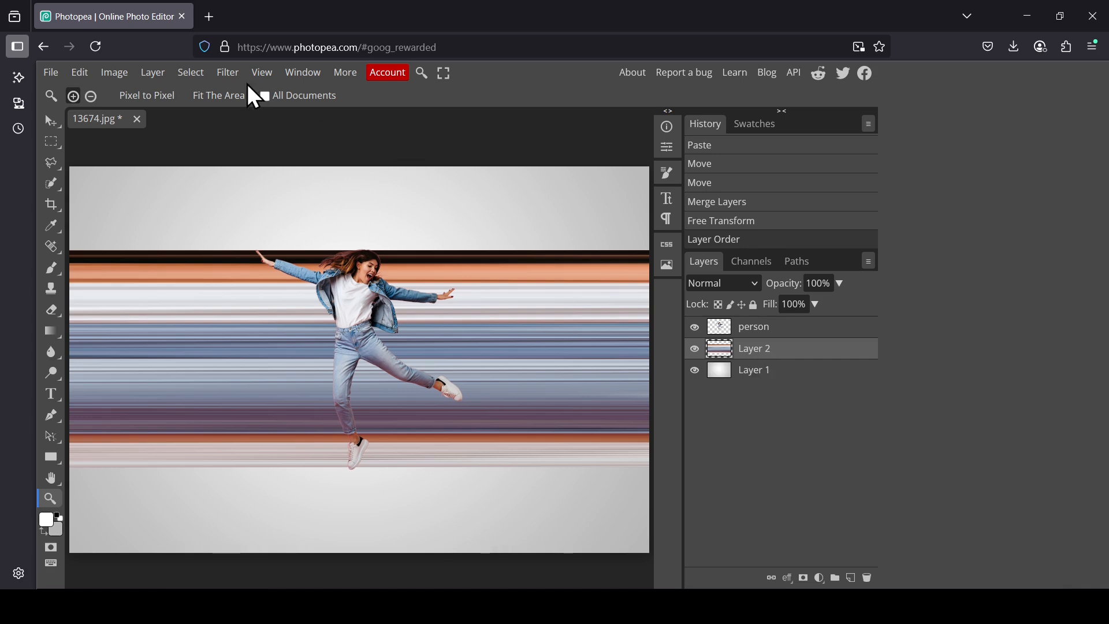
pyautogui.click(229, 73)
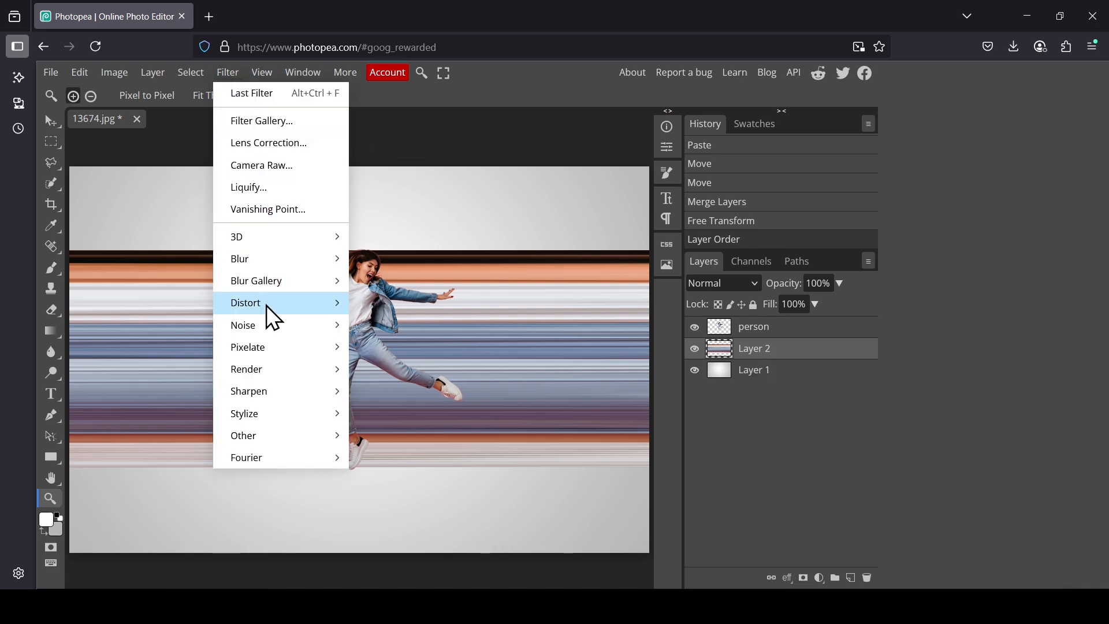
pyautogui.moveTo(267, 306)
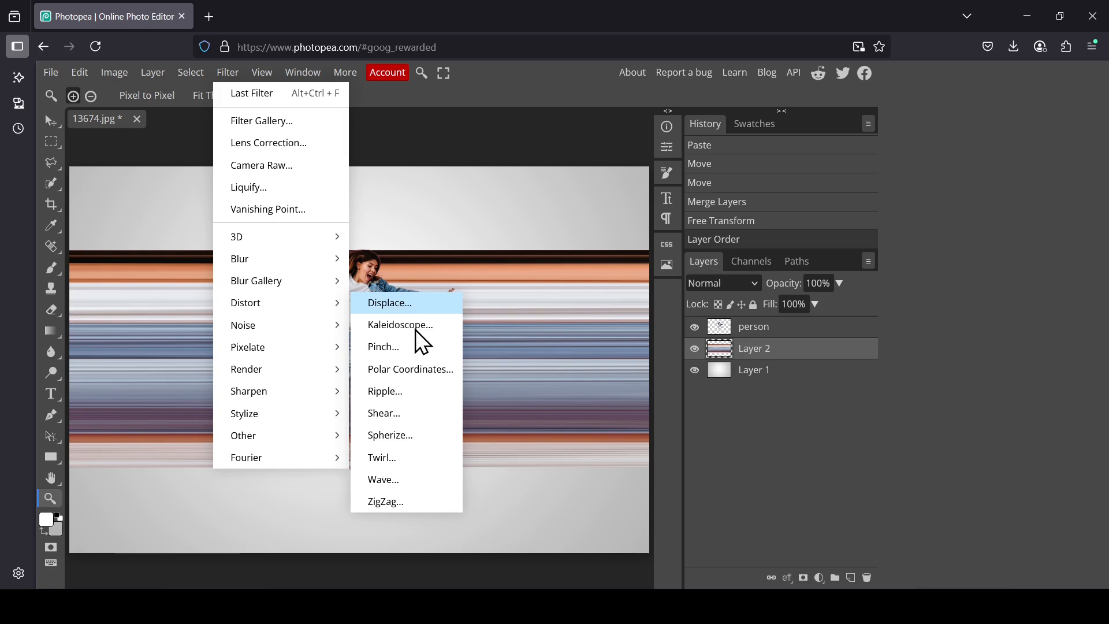
pyautogui.click(426, 372)
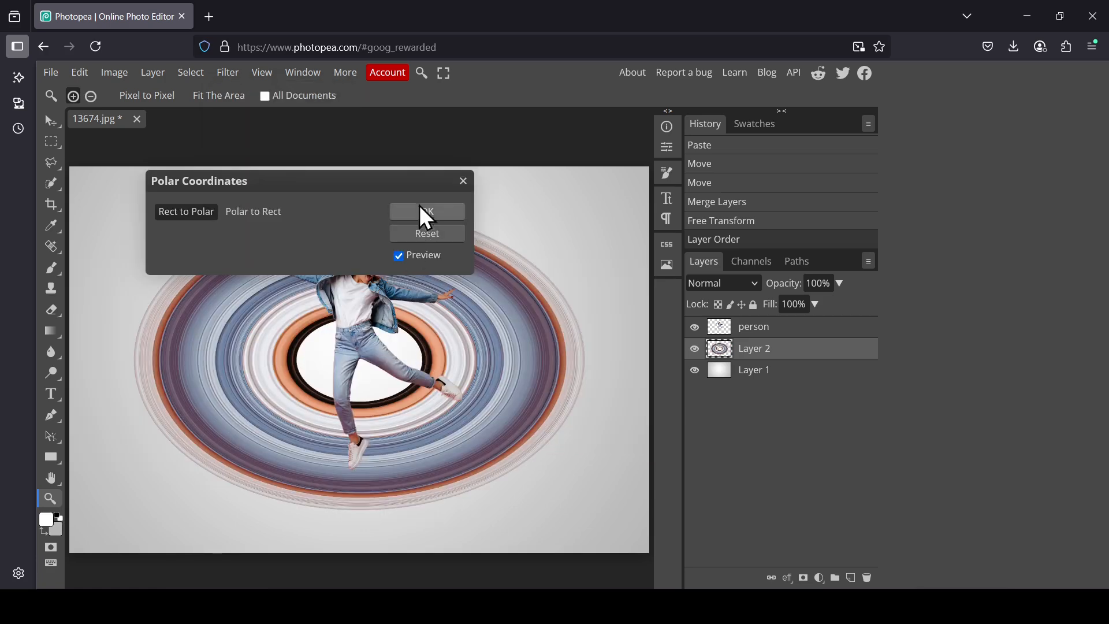
pyautogui.moveTo(388, 189); pyautogui.dragTo(587, 99)
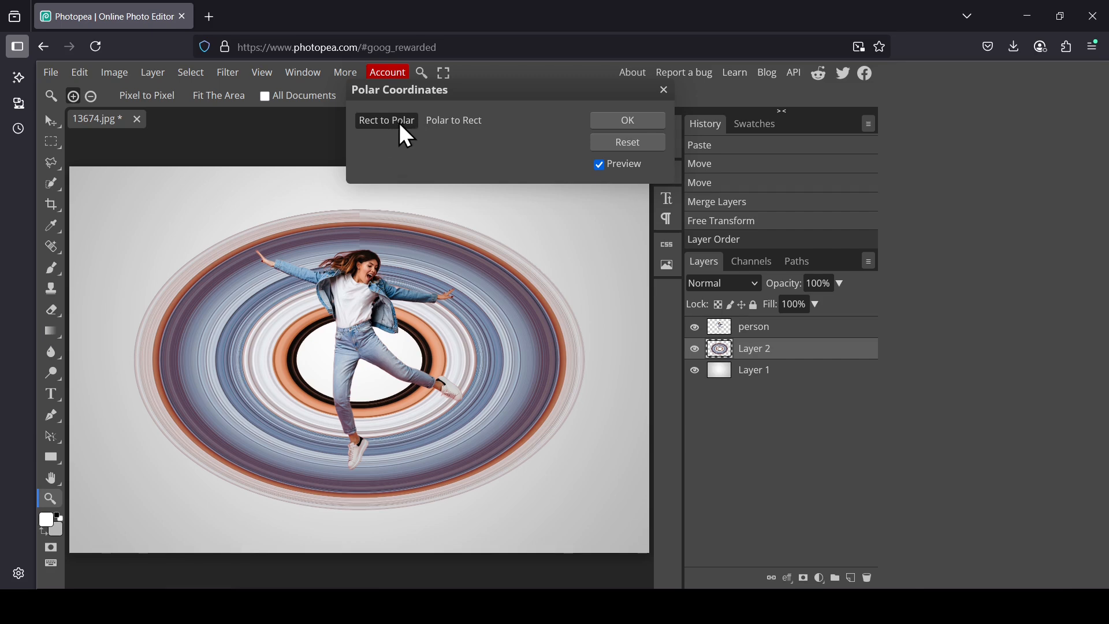
pyautogui.click(478, 127)
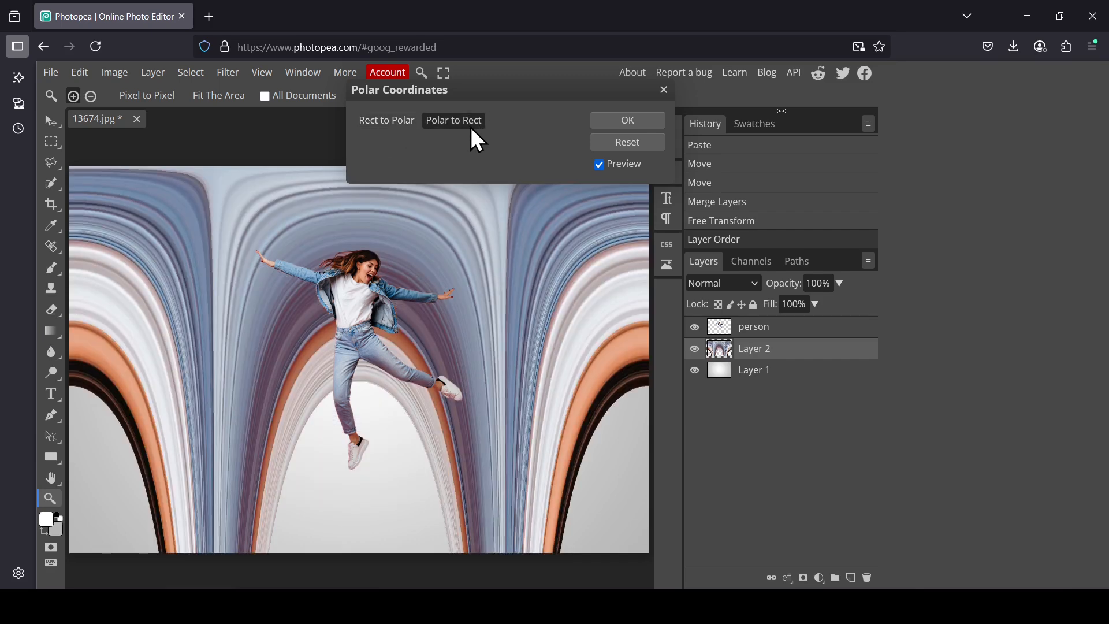
pyautogui.click(398, 122)
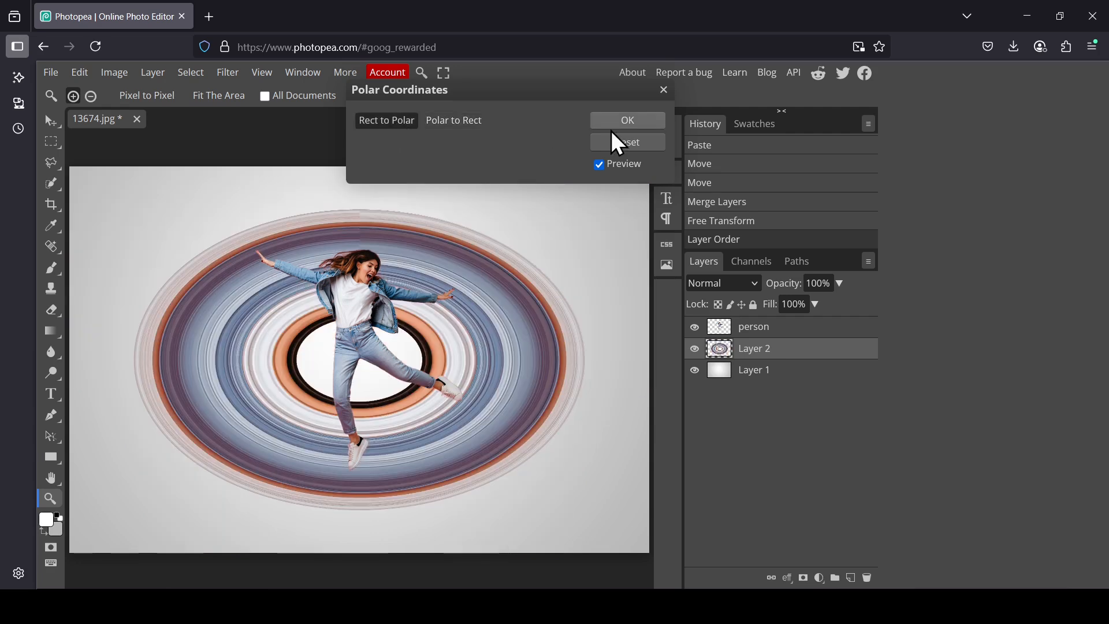
pyautogui.click(628, 121)
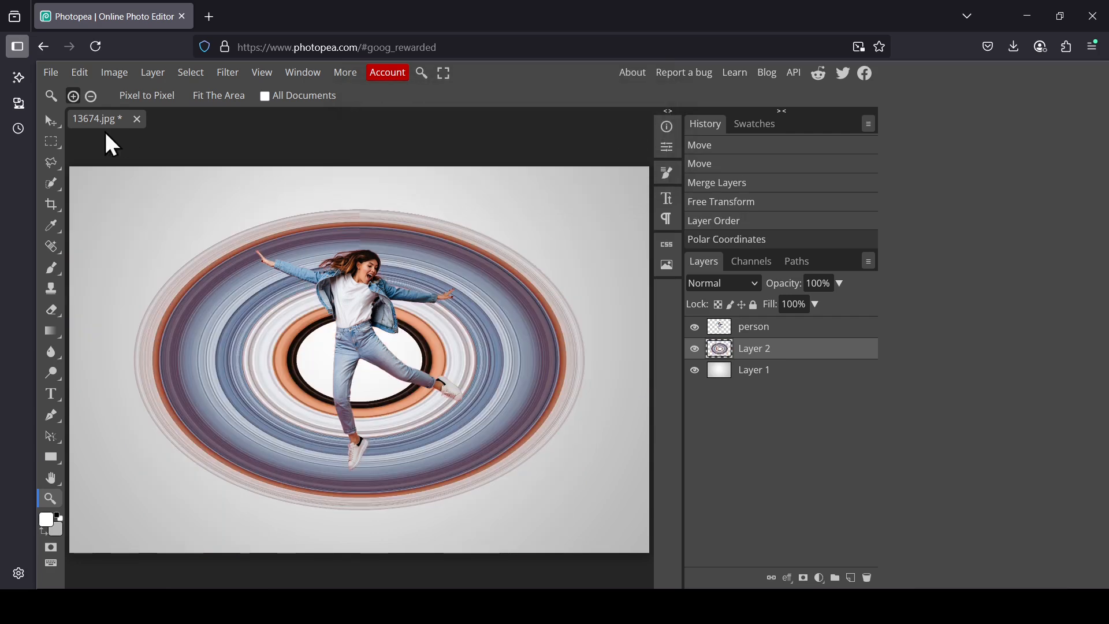
# Step: Scale the ring layer proportionally to about 78.56% and position it so its outer edge meets the figure's raised hand and lower foot
pyautogui.click(50, 121)
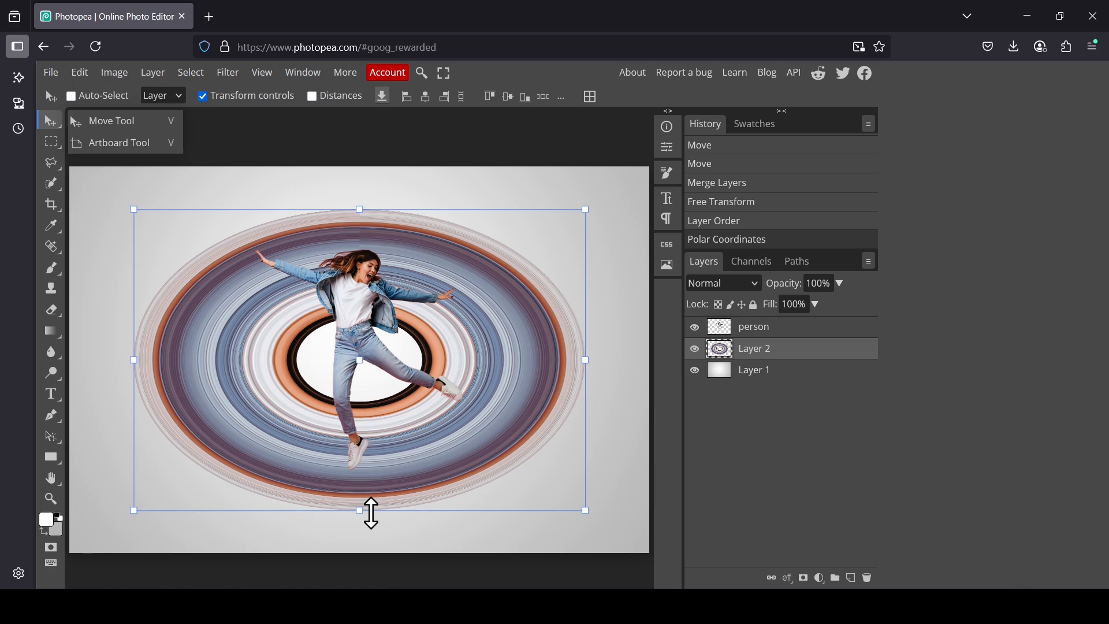
pyautogui.moveTo(372, 513); pyautogui.dragTo(374, 472)
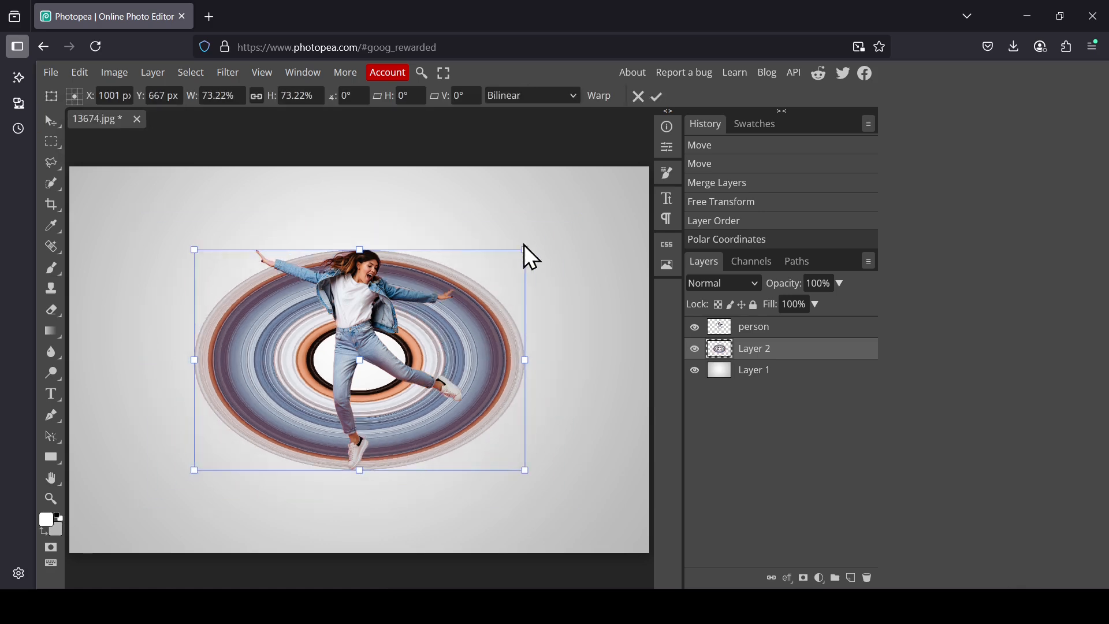
pyautogui.moveTo(476, 289); pyautogui.dragTo(472, 283)
pyautogui.moveTo(539, 230); pyautogui.dragTo(532, 235)
pyautogui.moveTo(474, 286); pyautogui.dragTo(473, 282)
pyautogui.moveTo(533, 233); pyautogui.dragTo(531, 233)
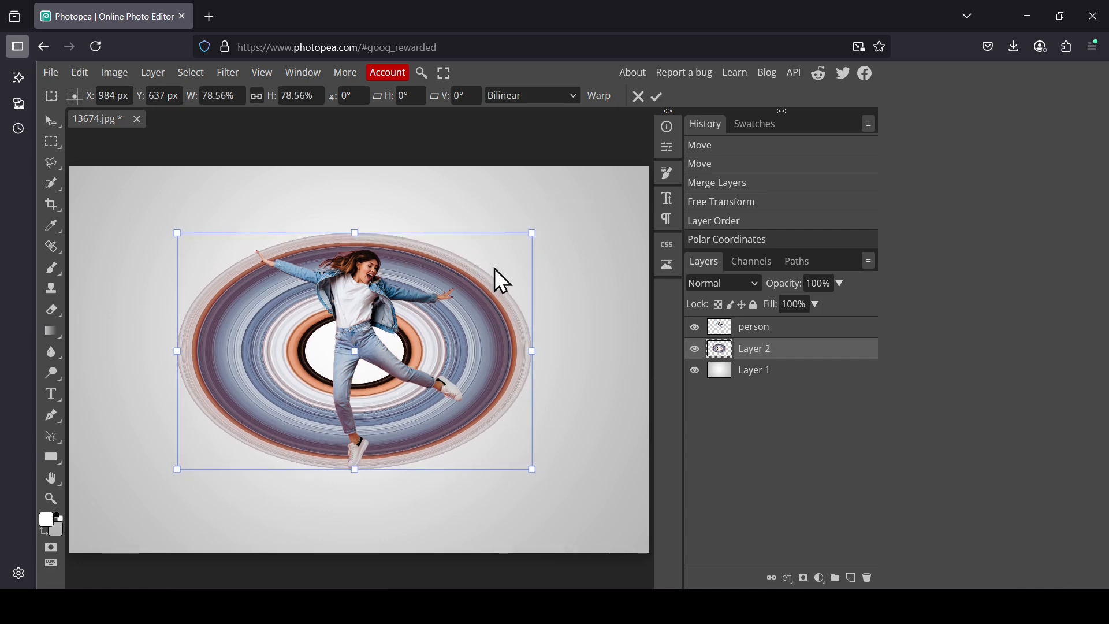
pyautogui.click(50, 121)
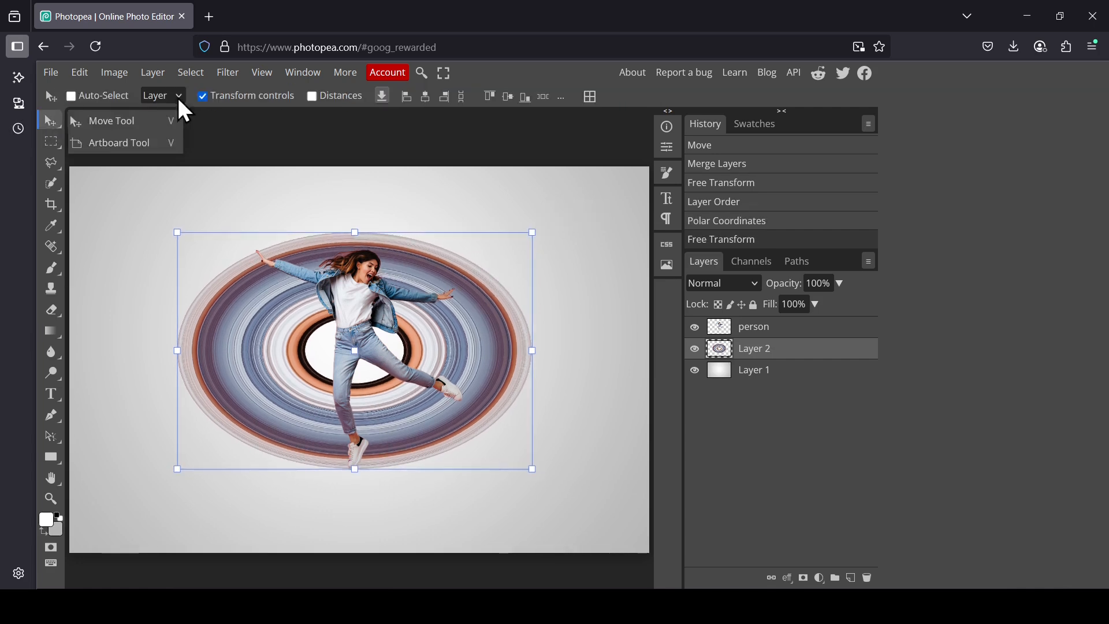
pyautogui.click(254, 94)
pyautogui.click(254, 95)
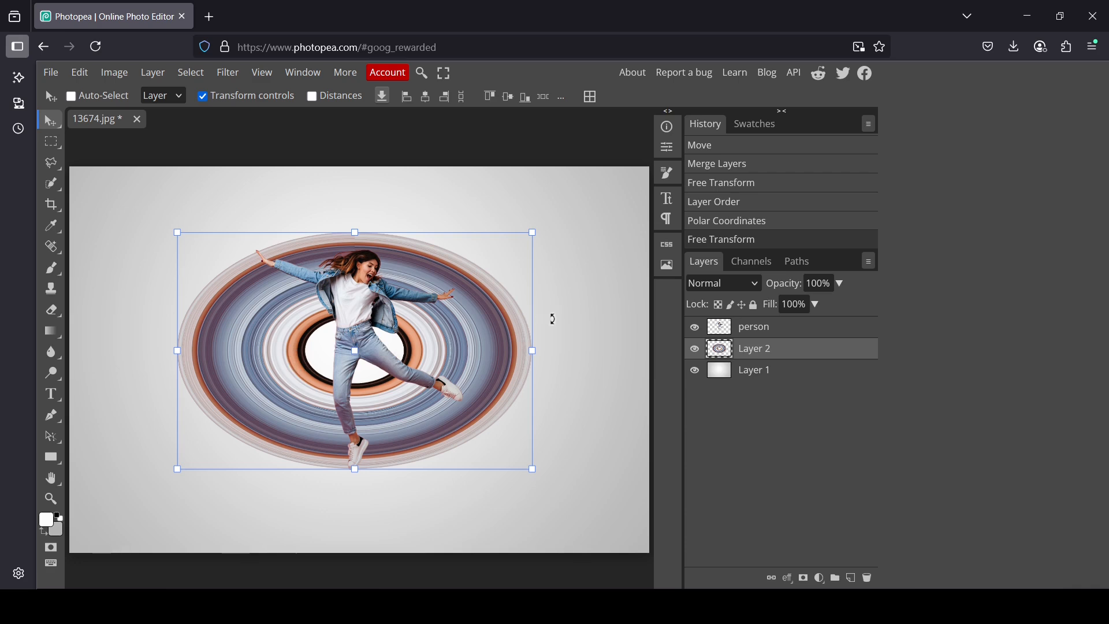
# Step: Add a raster mask to the ring layer and set the foreground colour to black, 000000
pyautogui.click(695, 350)
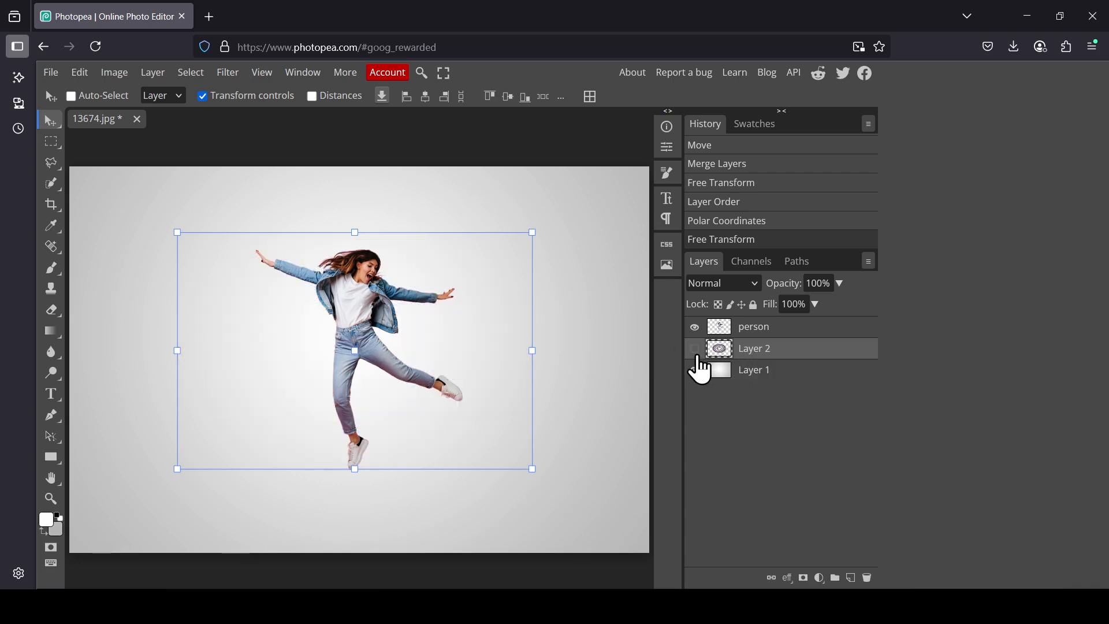
pyautogui.click(696, 350)
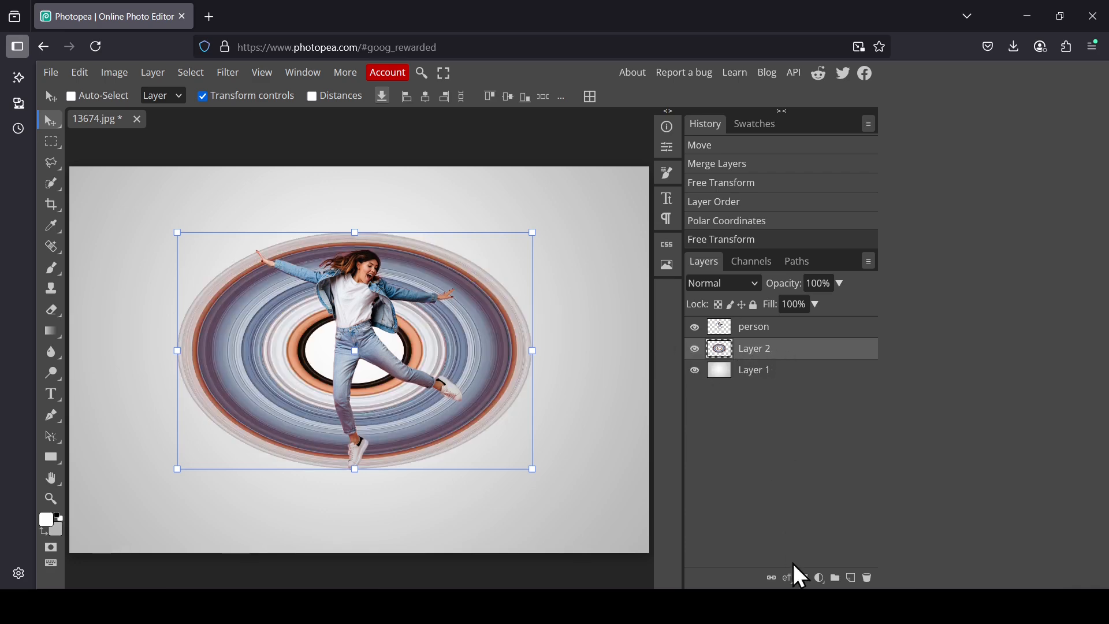
pyautogui.click(805, 580)
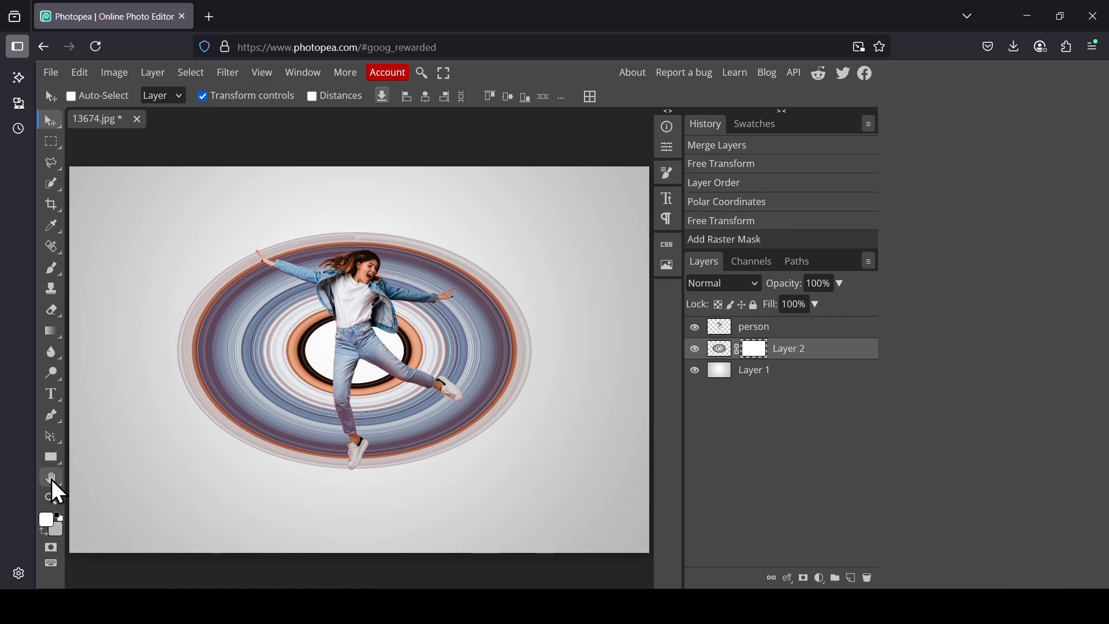
pyautogui.click(51, 500)
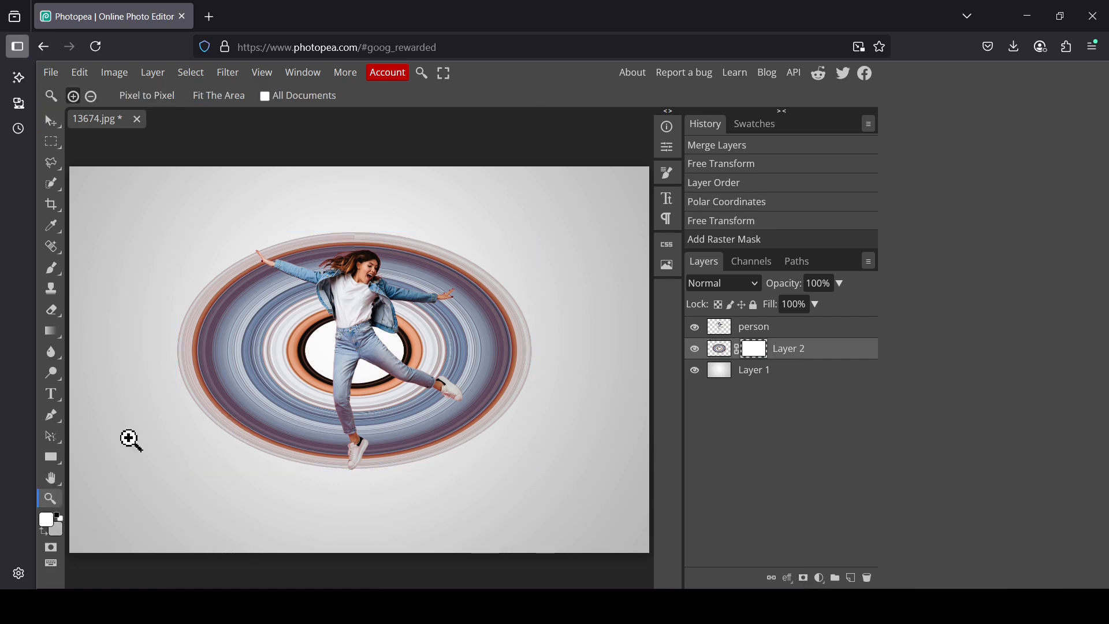
pyautogui.click(260, 349)
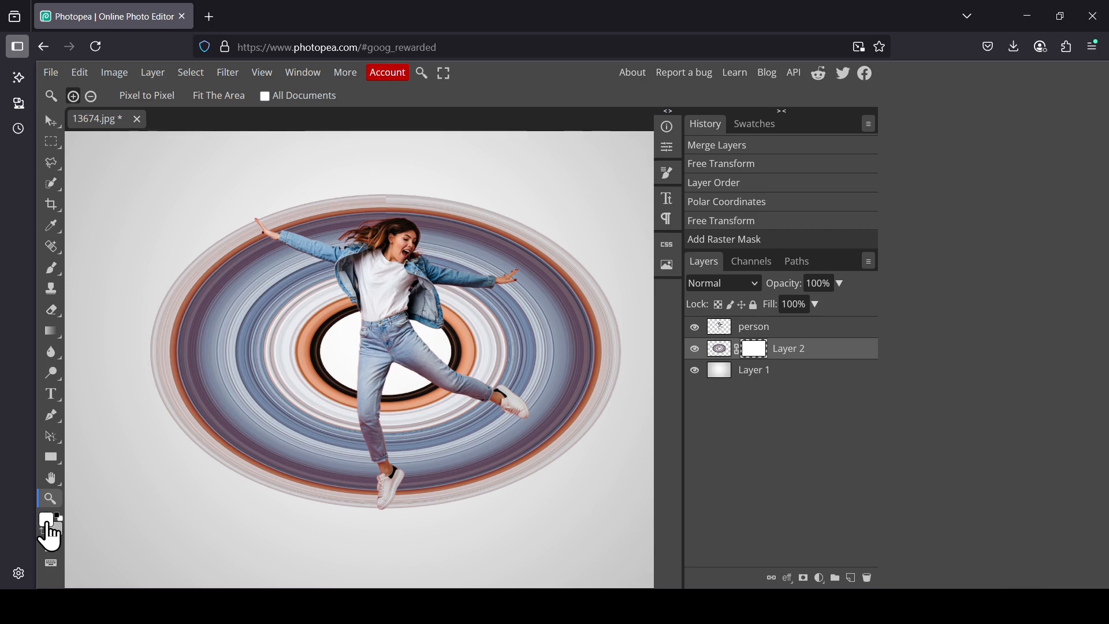
pyautogui.click(47, 527)
pyautogui.moveTo(247, 346); pyautogui.dragTo(332, 387)
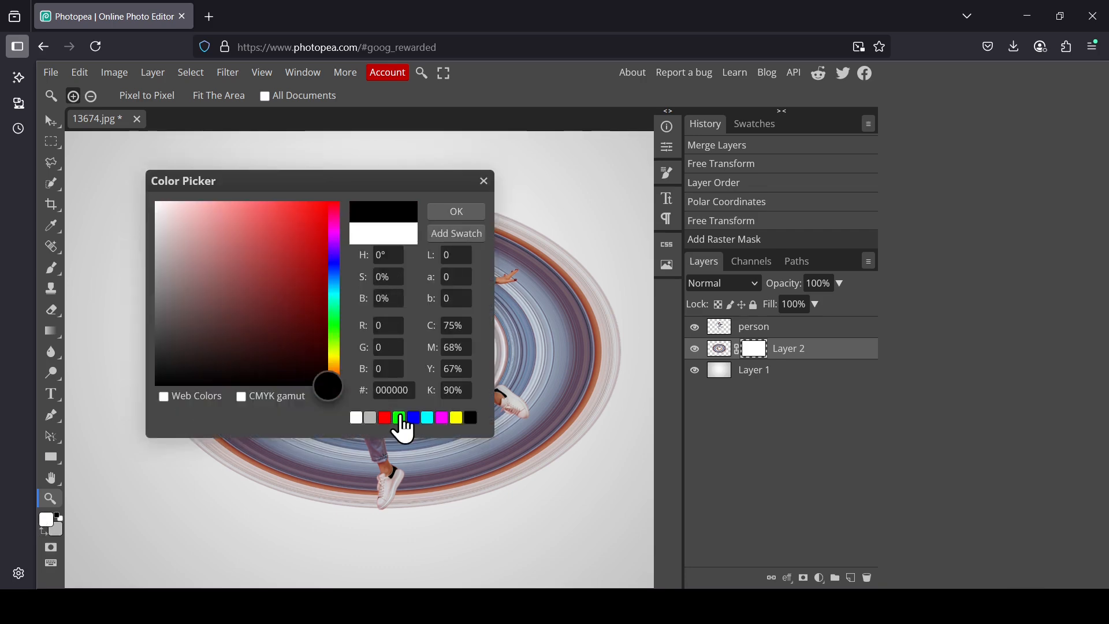
pyautogui.click(467, 211)
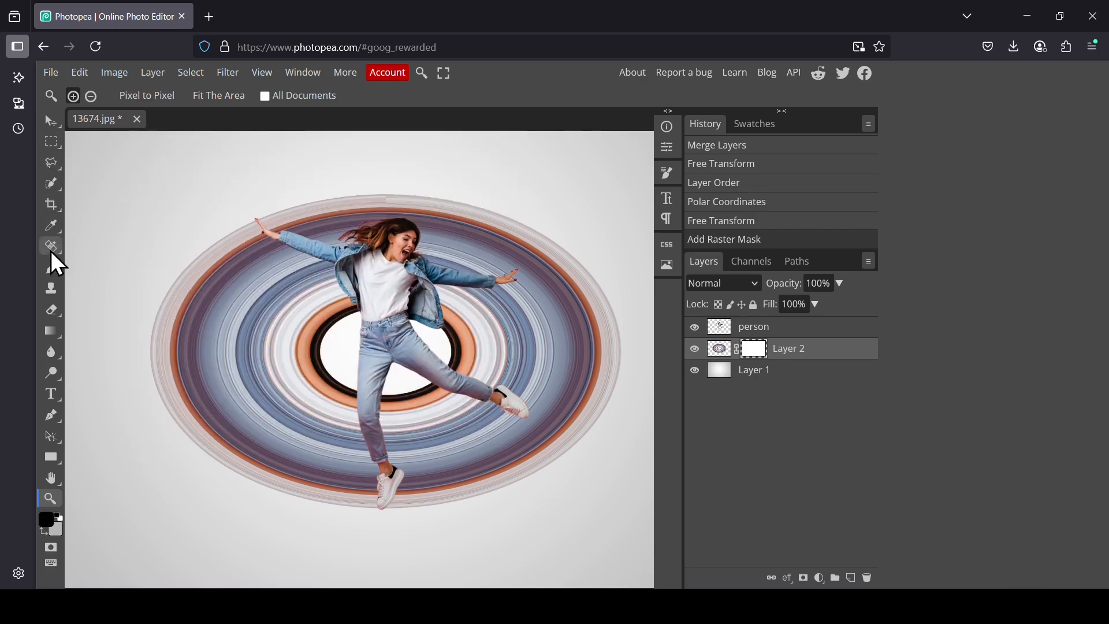
# Step: Paint on the ring's mask with a 124 px brush of slightly reduced hardness to hide the half of the ring left of the figure
pyautogui.click(50, 268)
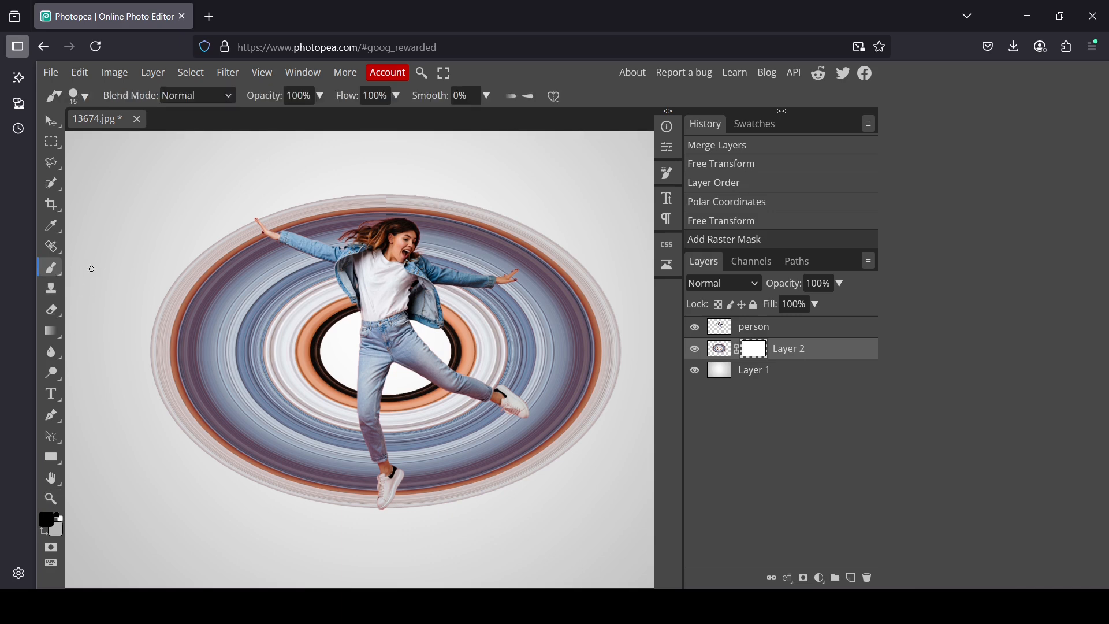
pyautogui.rightClick(56, 270)
pyautogui.click(117, 272)
pyautogui.click(85, 98)
pyautogui.moveTo(170, 139); pyautogui.dragTo(198, 138)
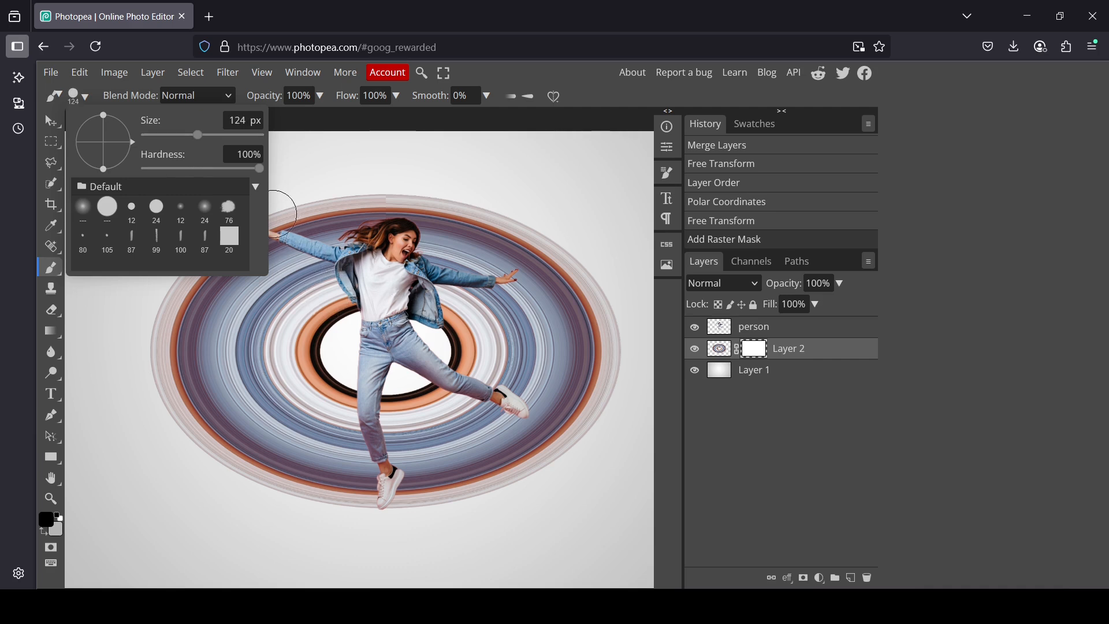
pyautogui.moveTo(259, 168); pyautogui.dragTo(239, 168)
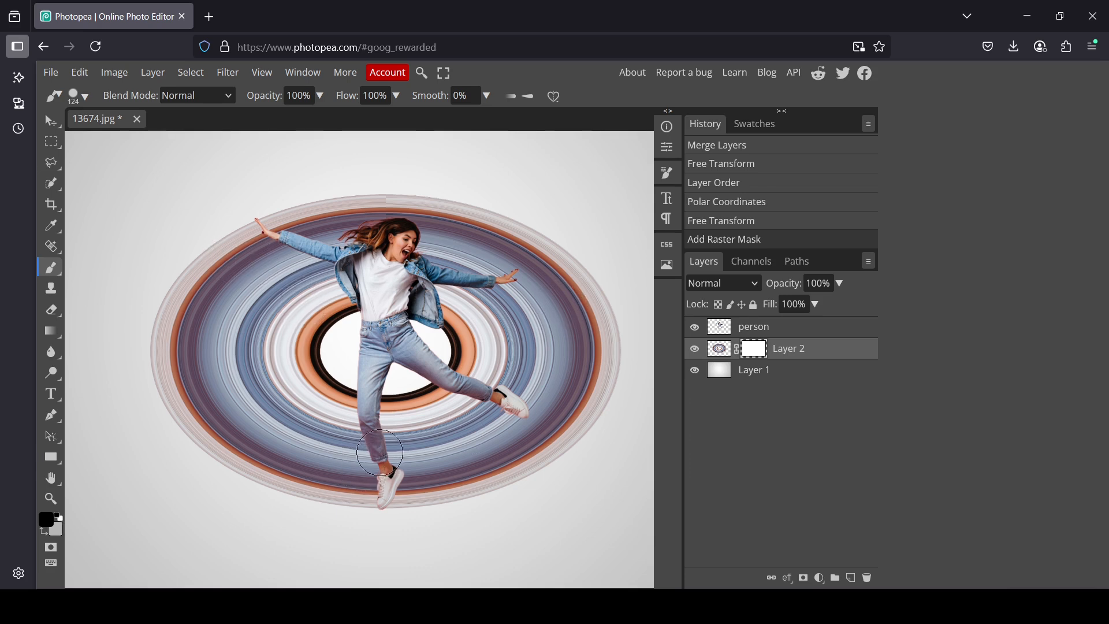
pyautogui.moveTo(345, 466)
pyautogui.mouseDown()
pyautogui.moveTo(340, 500)
pyautogui.moveTo(294, 499)
pyautogui.moveTo(236, 456)
pyautogui.moveTo(273, 492)
pyautogui.moveTo(84, 350)
pyautogui.moveTo(174, 394)
pyautogui.moveTo(279, 480)
pyautogui.moveTo(306, 465)
pyautogui.moveTo(309, 433)
pyautogui.moveTo(189, 366)
pyautogui.moveTo(254, 378)
pyautogui.moveTo(313, 368)
pyautogui.moveTo(192, 289)
pyautogui.moveTo(291, 371)
pyautogui.moveTo(231, 260)
pyautogui.mouseUp()
pyautogui.moveTo(231, 259)
pyautogui.mouseDown()
pyautogui.moveTo(340, 313)
pyautogui.moveTo(317, 280)
pyautogui.moveTo(215, 232)
pyautogui.moveTo(323, 403)
pyautogui.moveTo(346, 409)
pyautogui.moveTo(343, 397)
pyautogui.moveTo(358, 499)
pyautogui.moveTo(307, 493)
pyautogui.mouseUp()
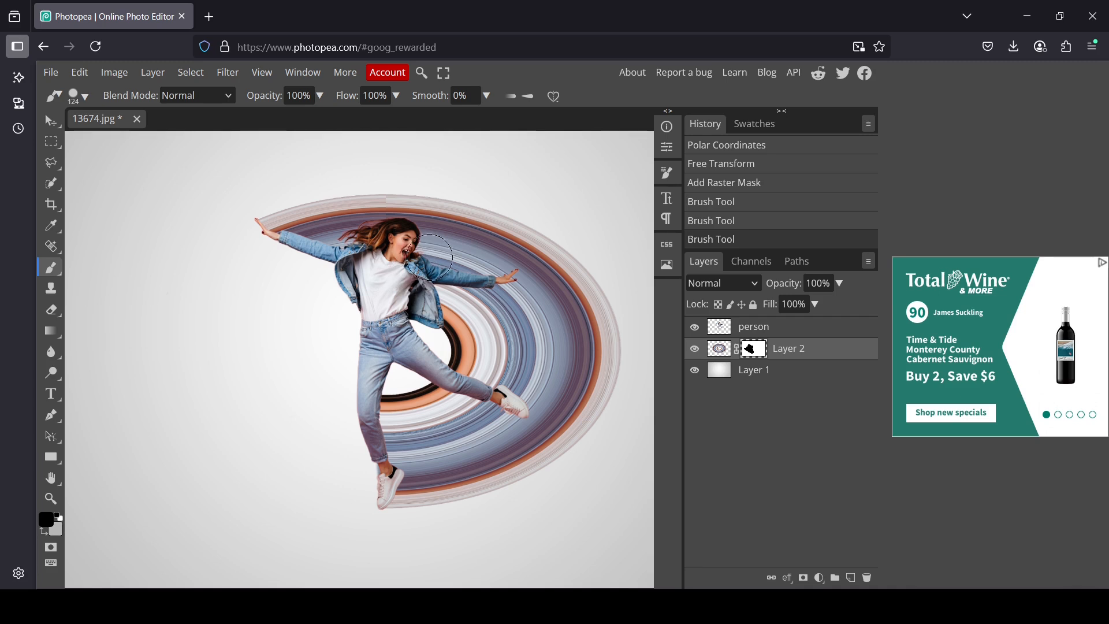
# Step: Duplicate the person layer, after toggling its visibility off and on
pyautogui.click(703, 330)
pyautogui.click(695, 327)
pyautogui.click(694, 327)
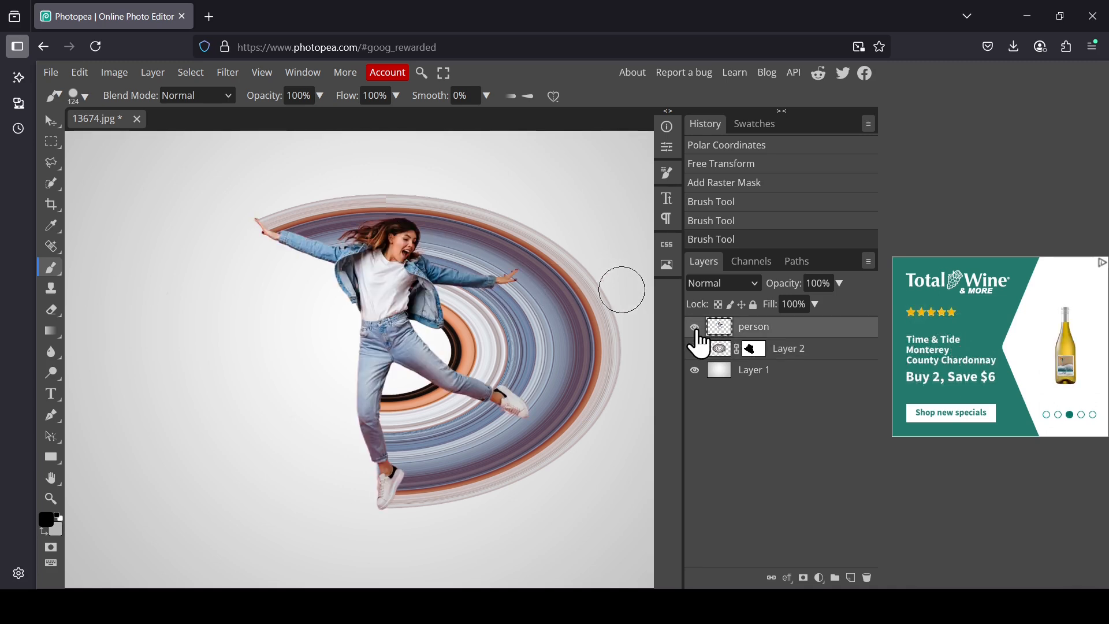
pyautogui.rightClick(718, 330)
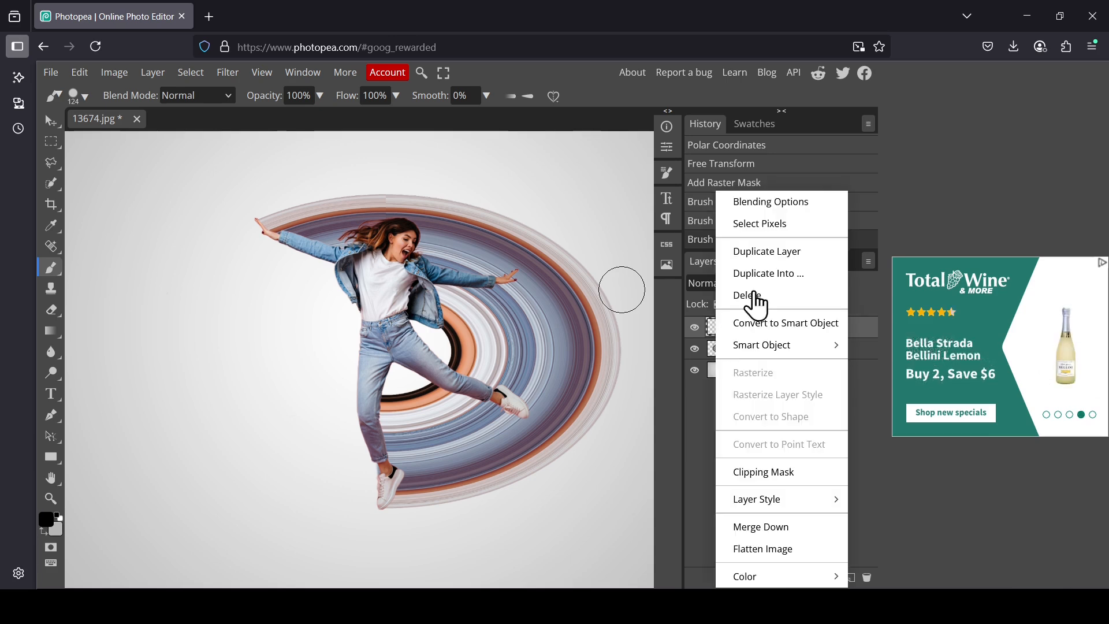
pyautogui.click(782, 247)
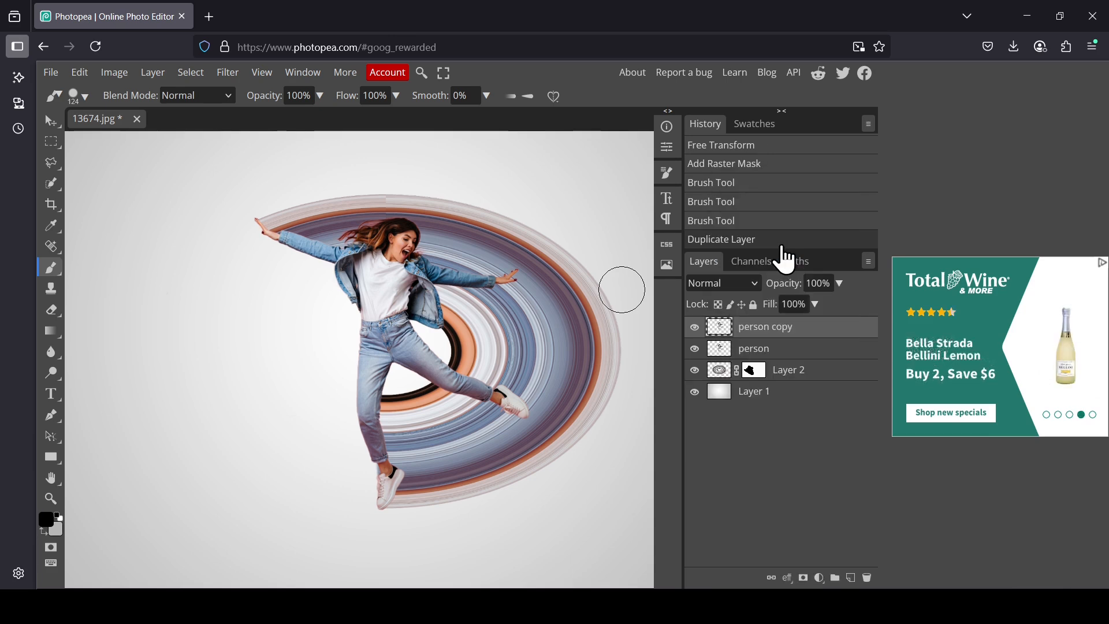
# Step: Add a drop shadow to the original person layer below the copy, with the angle at 156° and the distance at 14 px
pyautogui.click(730, 345)
pyautogui.rightClick(731, 349)
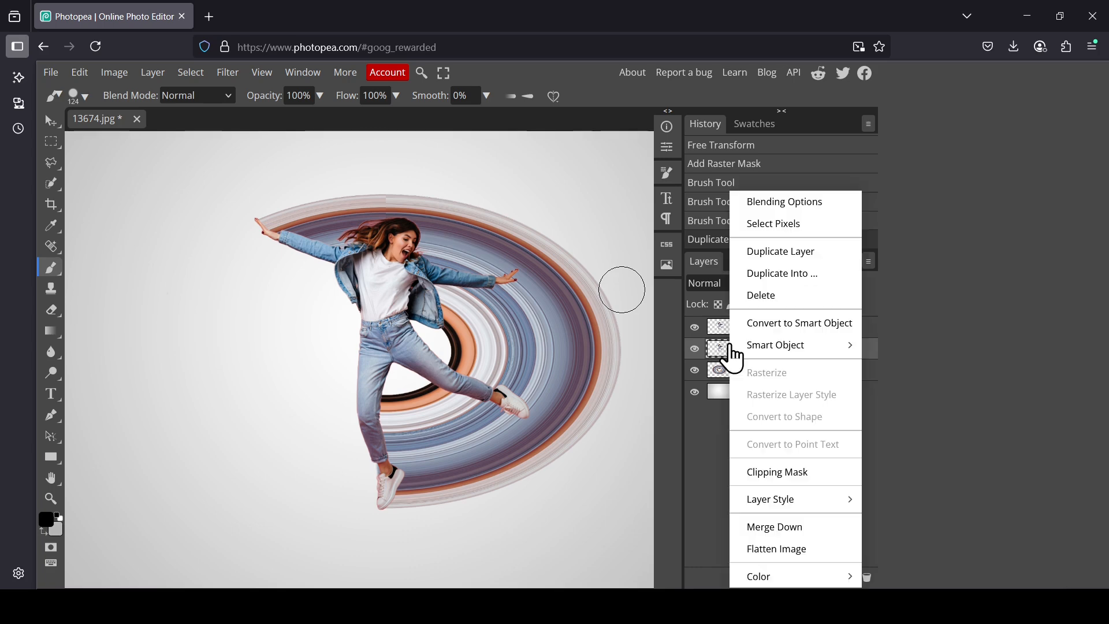
pyautogui.click(787, 219)
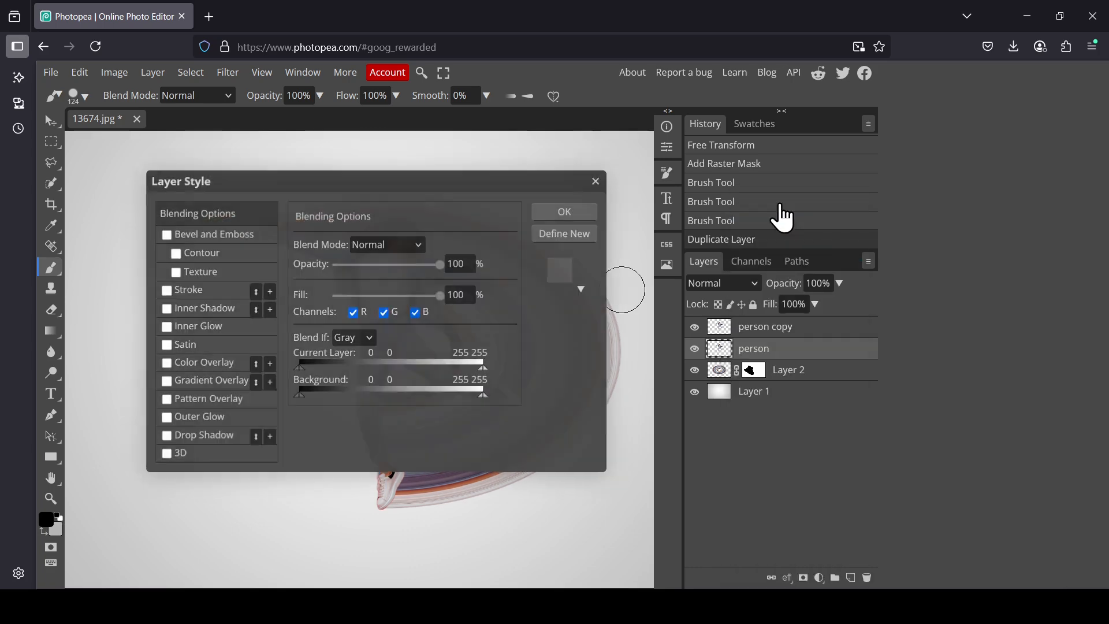
pyautogui.moveTo(506, 180); pyautogui.dragTo(966, 161)
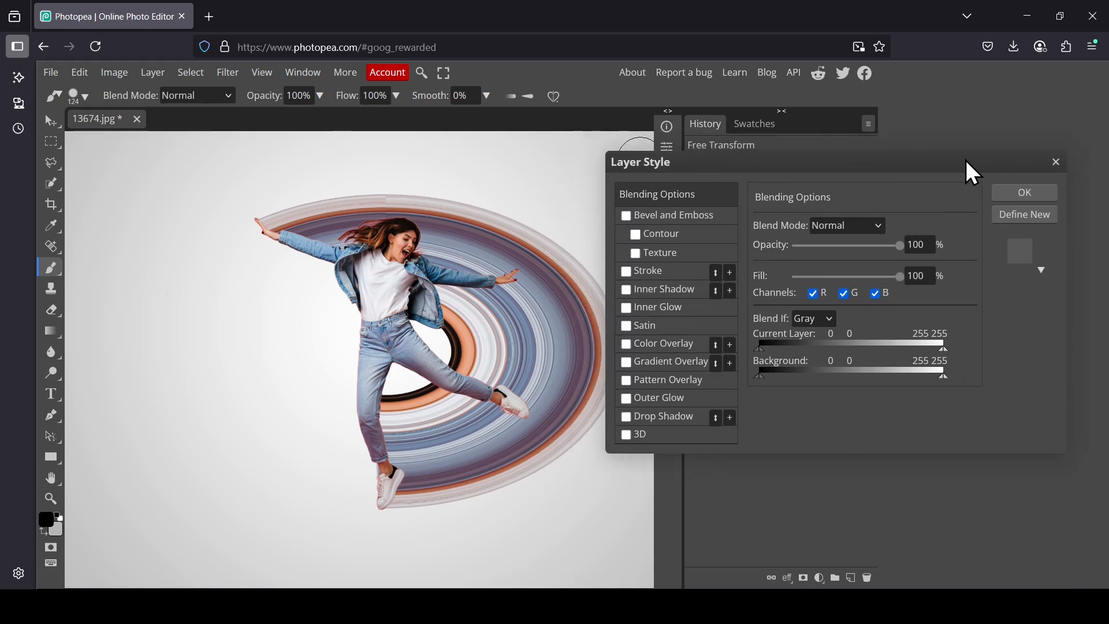
pyautogui.click(660, 418)
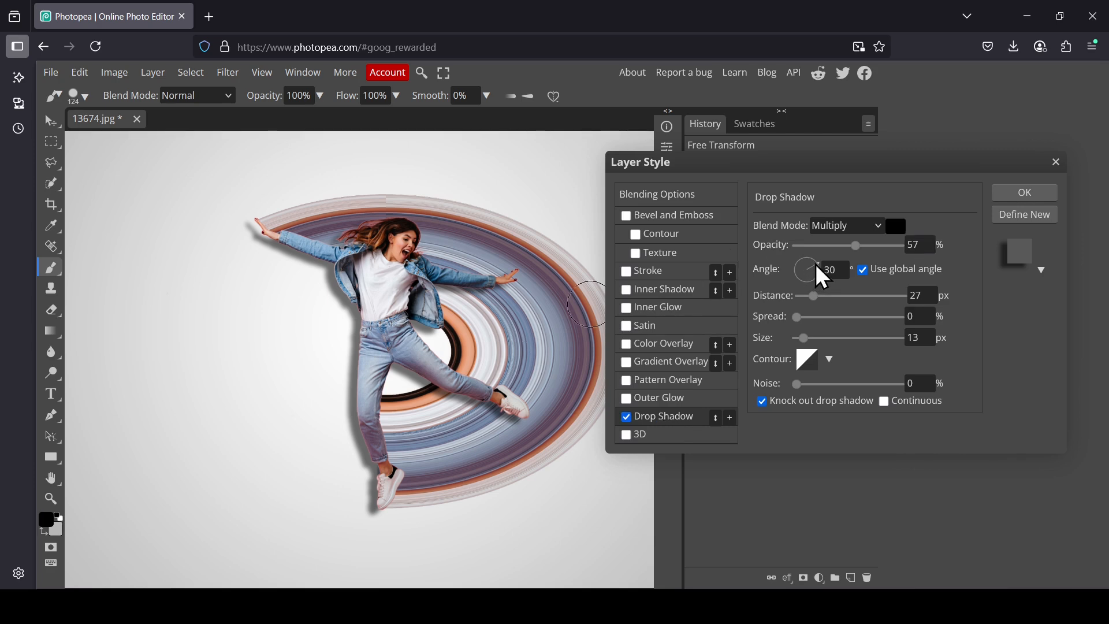
pyautogui.moveTo(818, 270); pyautogui.dragTo(809, 312)
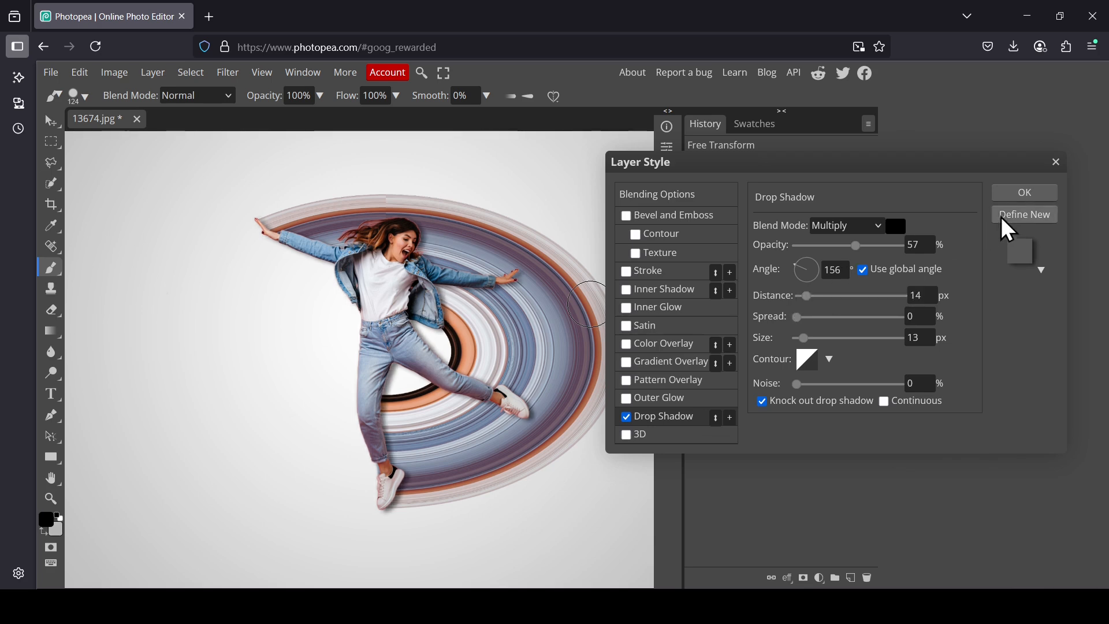
pyautogui.click(1026, 201)
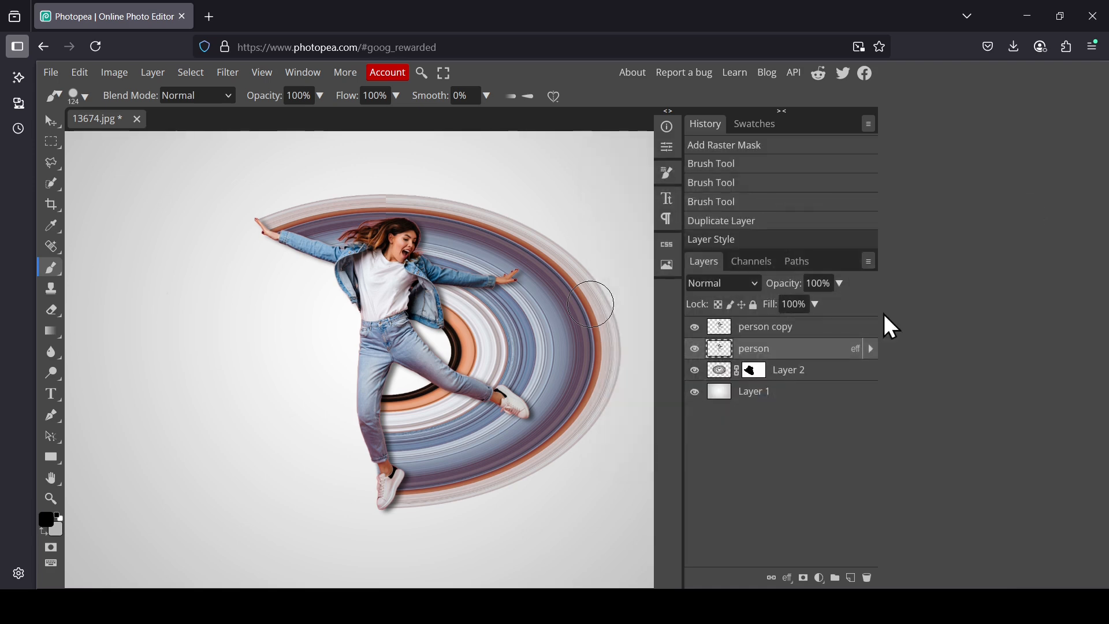
# Step: Apply the raster mask of the stripe layer permanently, after toggling the layer's visibility off and on
pyautogui.click(727, 374)
pyautogui.click(694, 370)
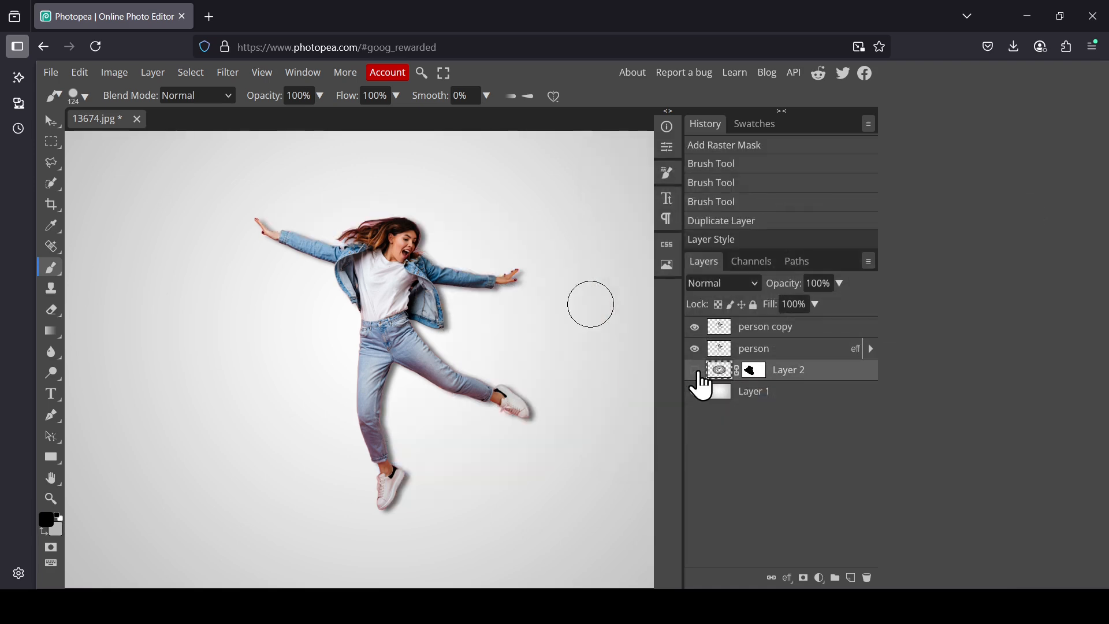
pyautogui.click(694, 370)
pyautogui.click(751, 376)
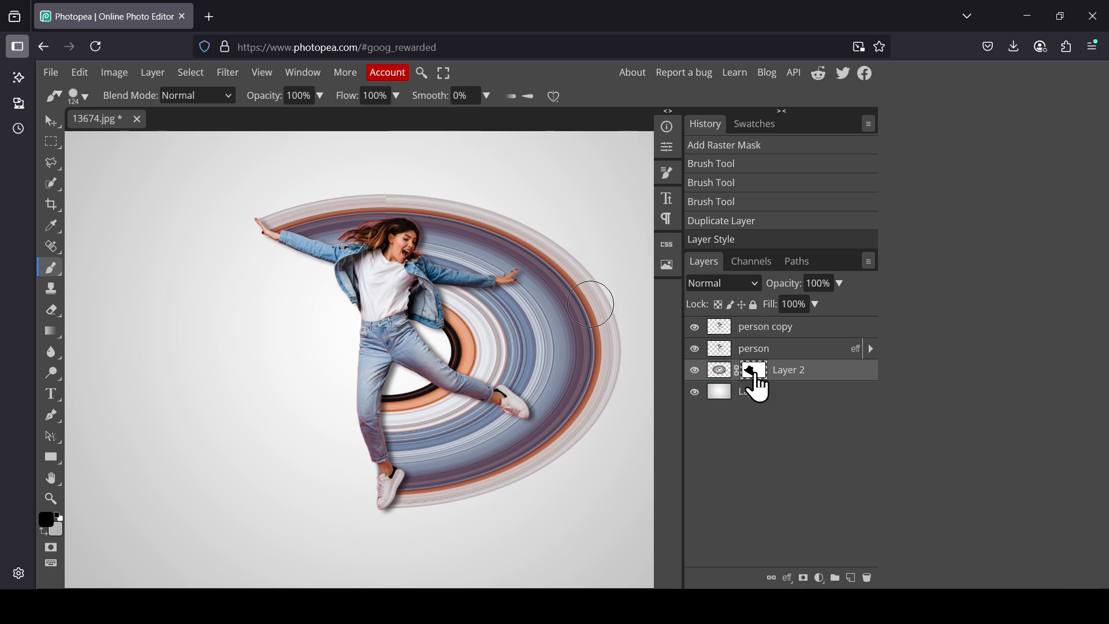
pyautogui.rightClick(751, 373)
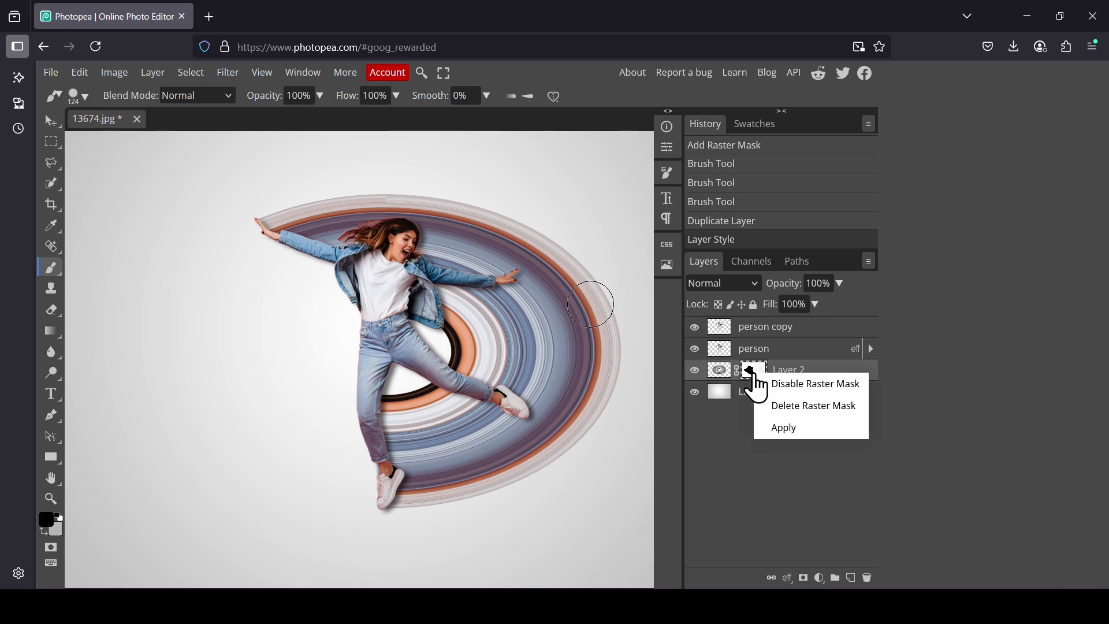
pyautogui.click(789, 432)
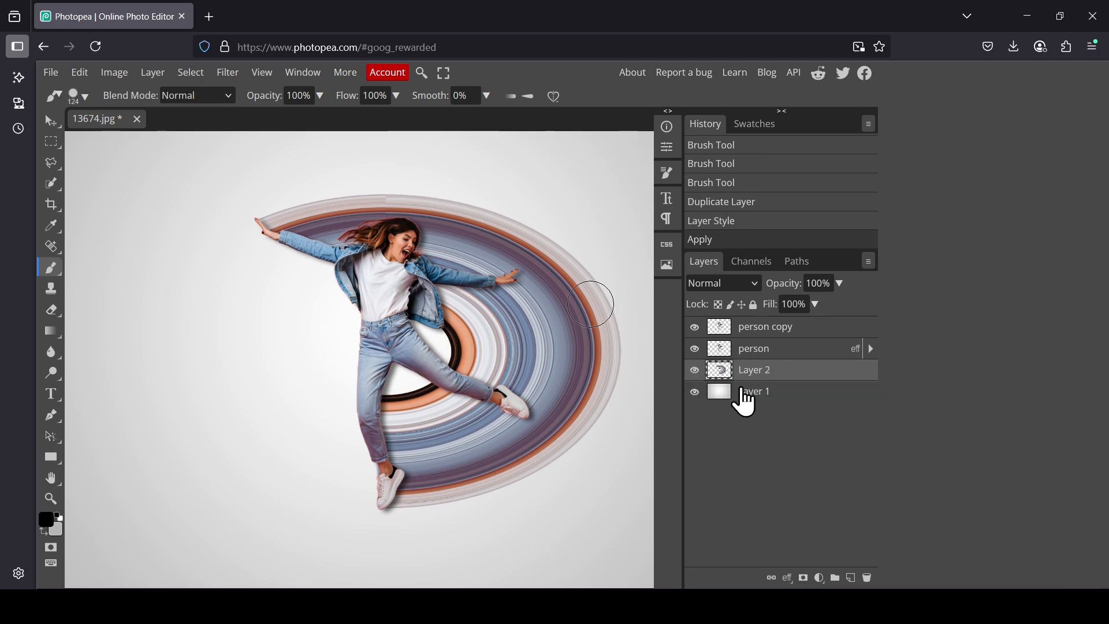
# Step: Load the stripe layer's pixels as a selection and add a raster mask from it to the person layer carrying the drop shadow
pyautogui.click(695, 370)
pyautogui.click(695, 371)
pyautogui.rightClick(719, 370)
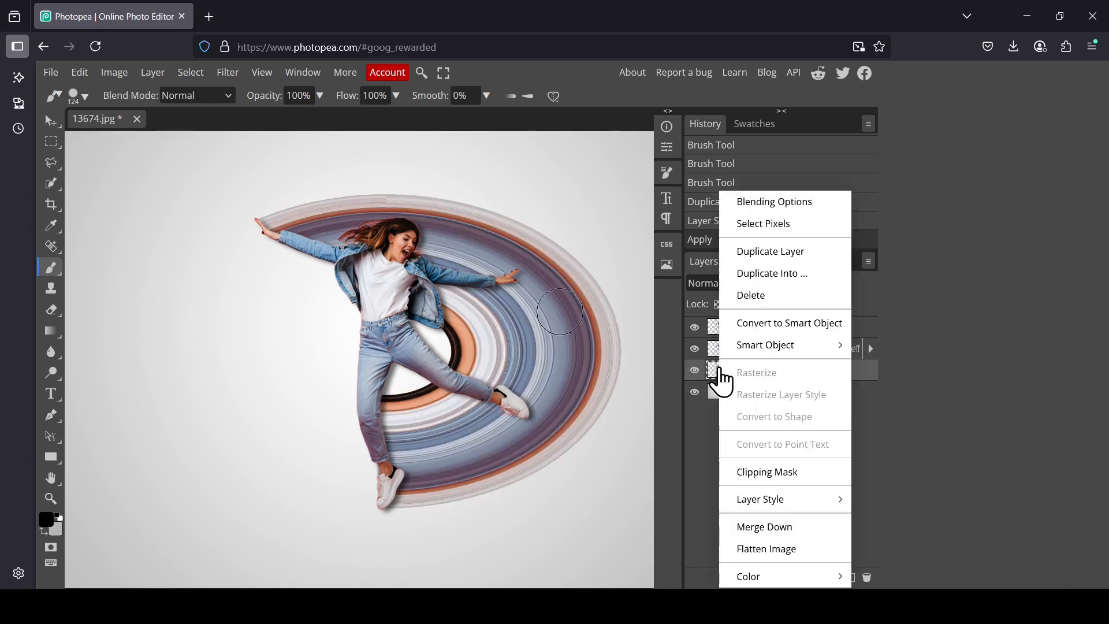
pyautogui.click(784, 233)
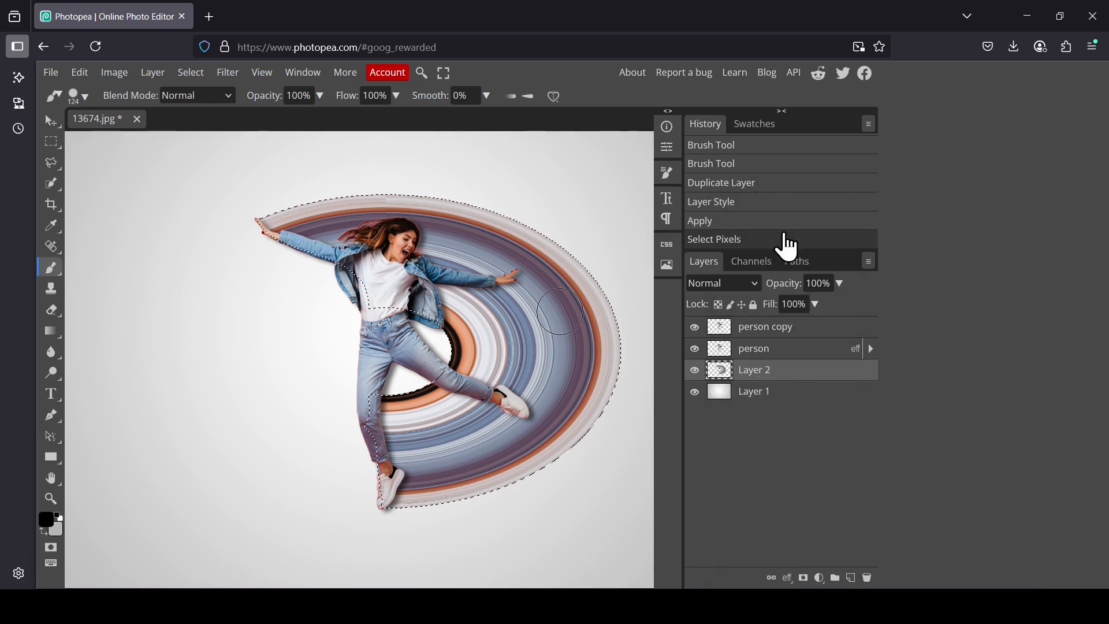
pyautogui.click(710, 349)
pyautogui.click(695, 350)
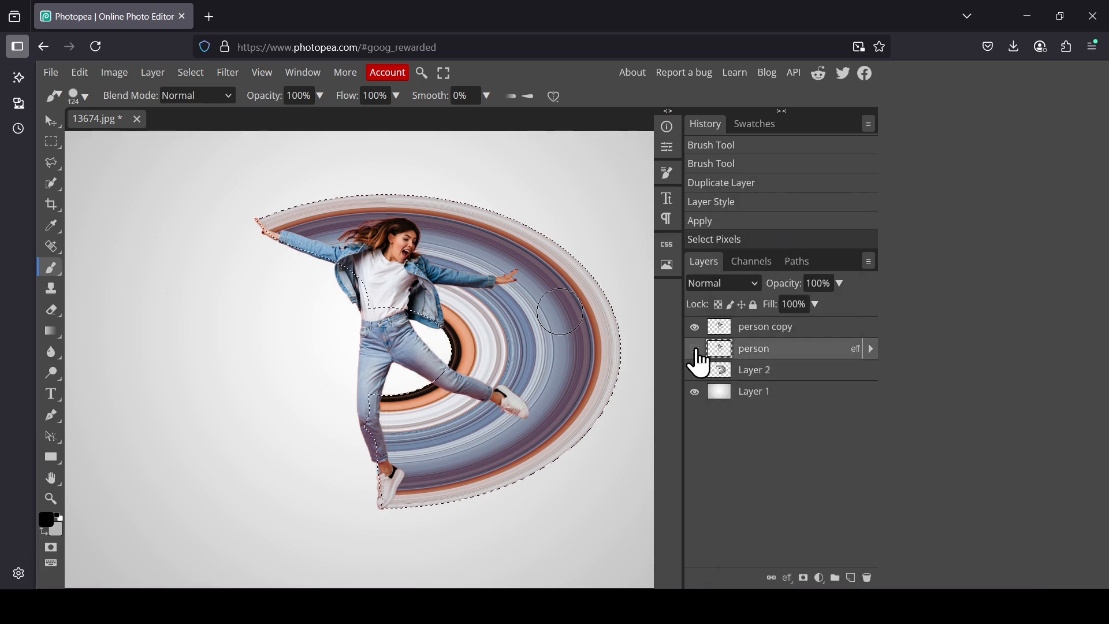
pyautogui.click(696, 350)
pyautogui.click(695, 349)
pyautogui.click(695, 350)
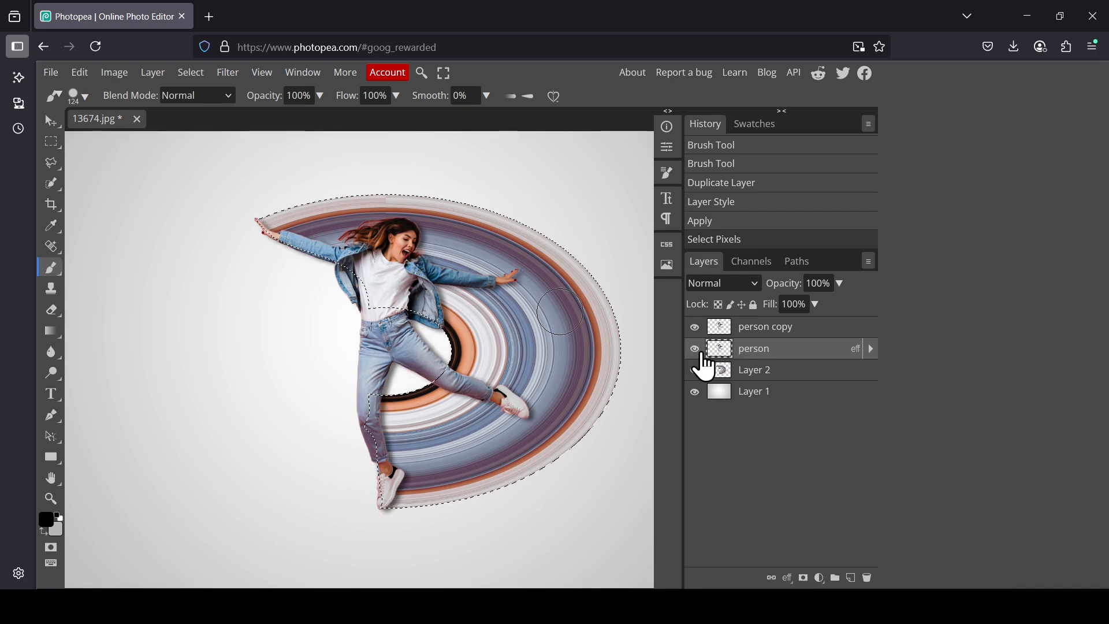
pyautogui.click(803, 578)
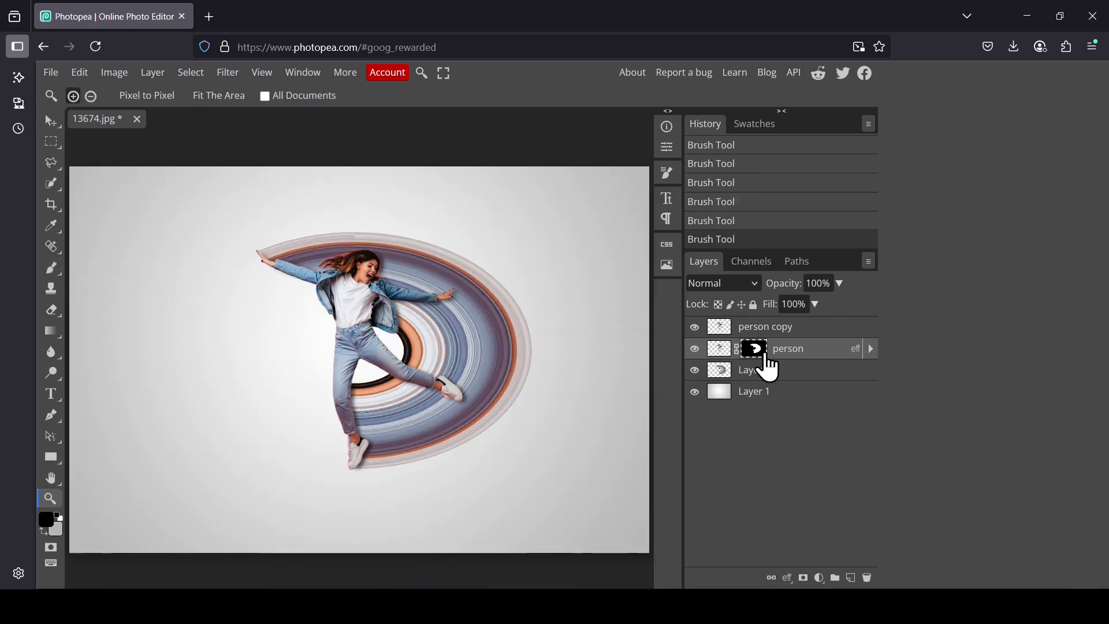
# Step: Apply the raster mask of the person layer permanently and rename the layer "drop shadow", after toggling its visibility off and on
pyautogui.rightClick(763, 354)
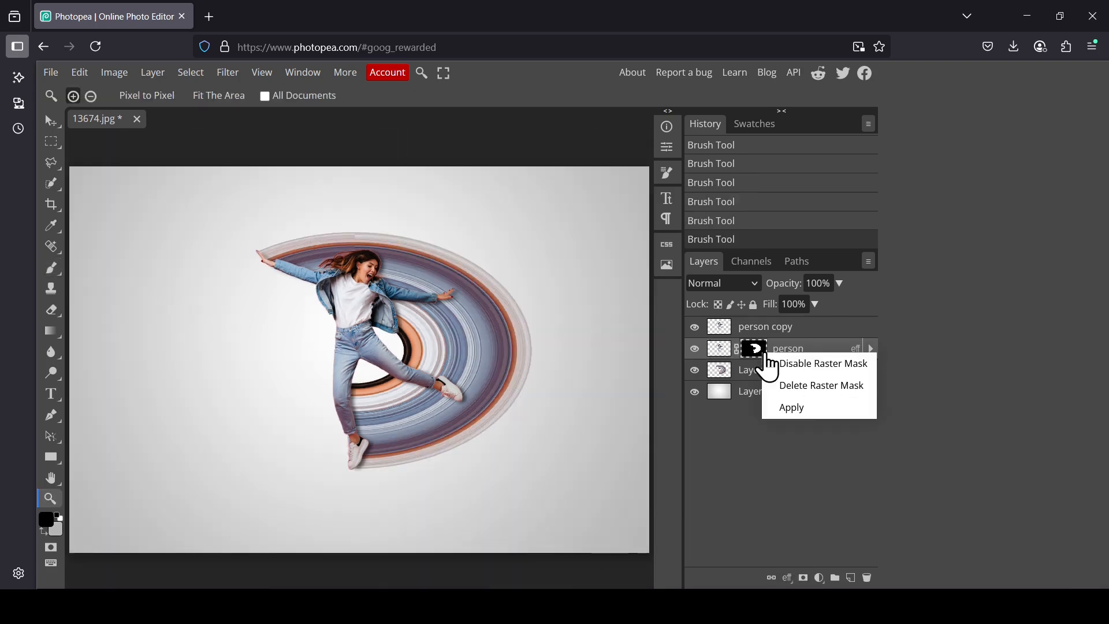
pyautogui.click(807, 407)
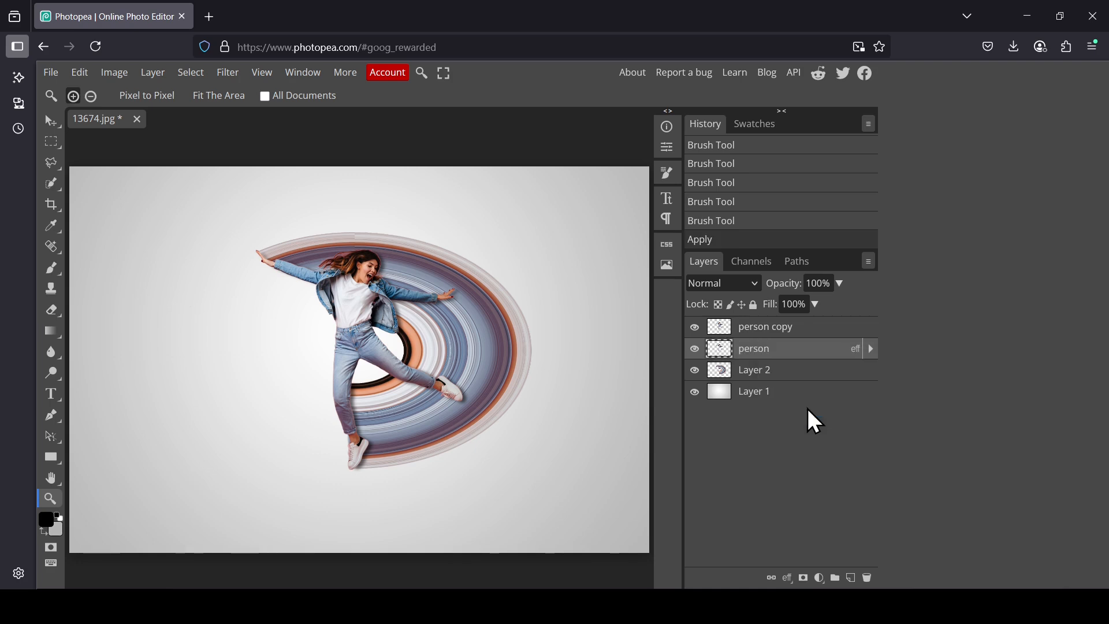
pyautogui.click(695, 349)
pyautogui.click(695, 349)
pyautogui.doubleClick(757, 355)
pyautogui.write('drop shadow')
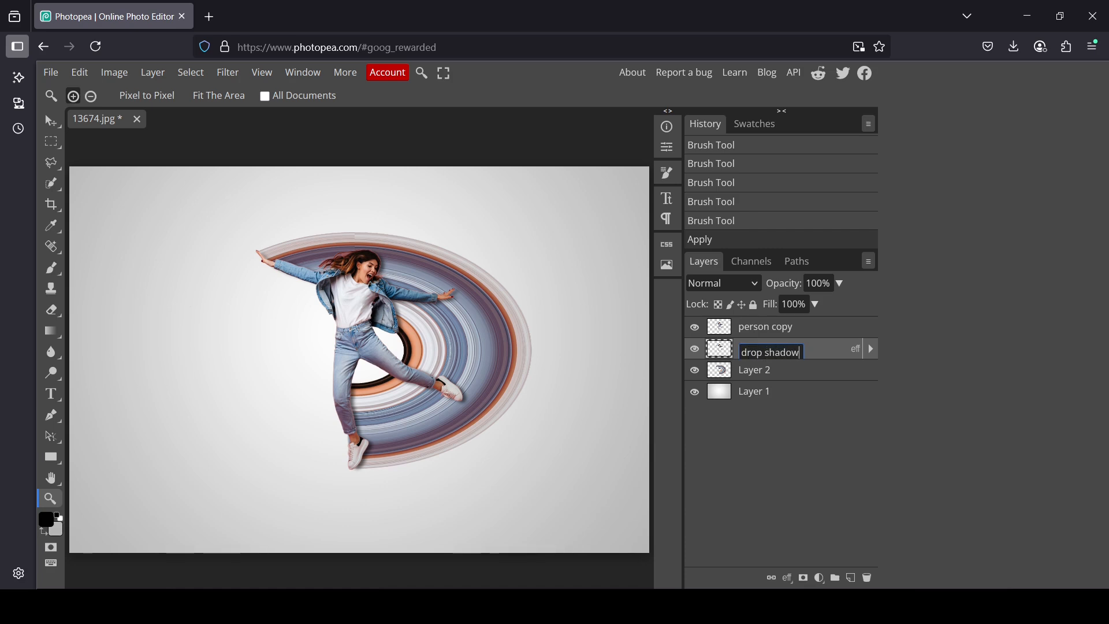
pyautogui.press('Return')
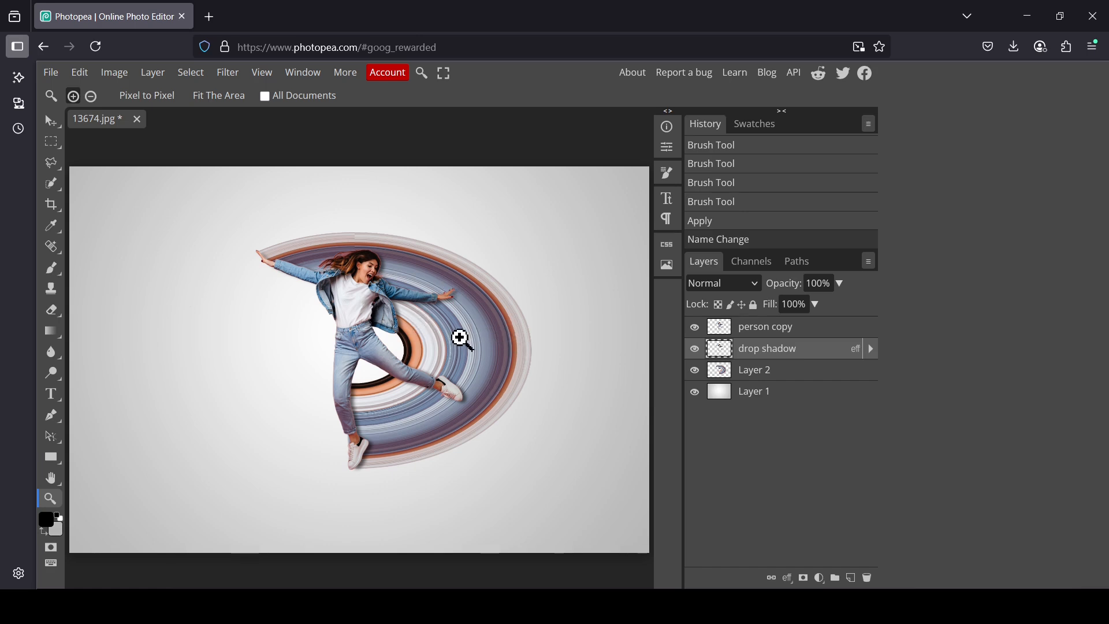
# Step: Add a new empty layer above person copy and load the stripe layer's pixels as a selection for it
pyautogui.click(763, 331)
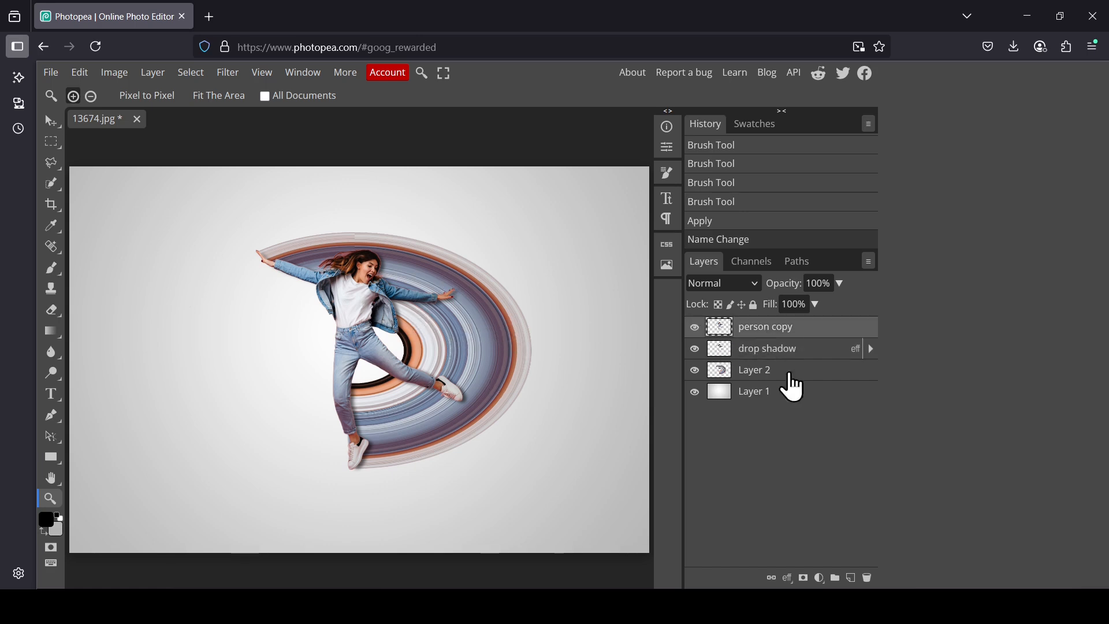
pyautogui.click(851, 578)
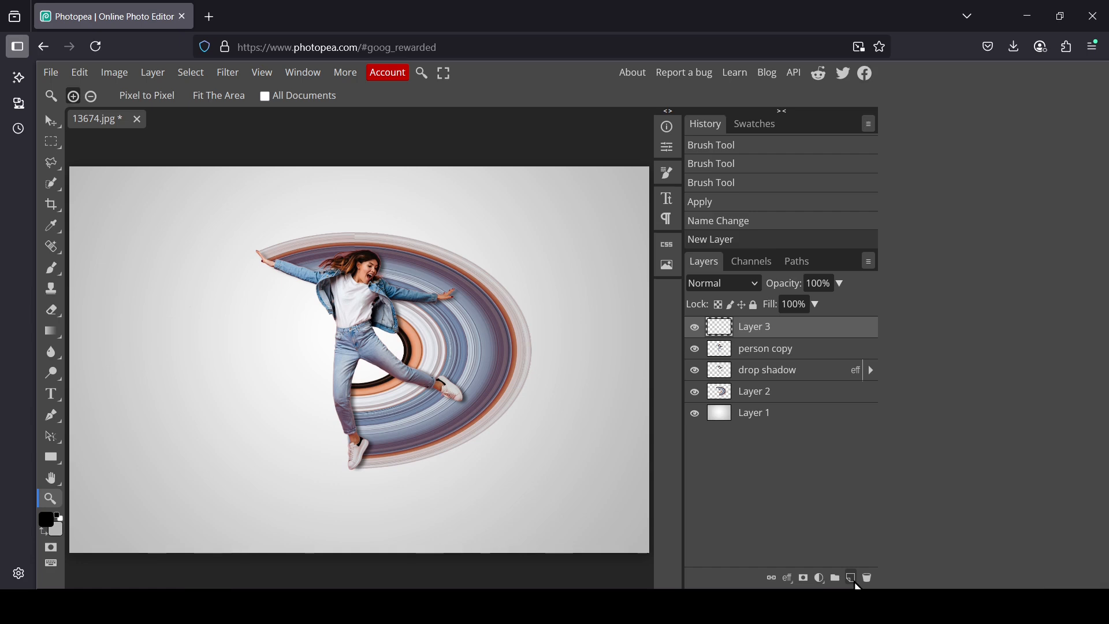
pyautogui.click(724, 397)
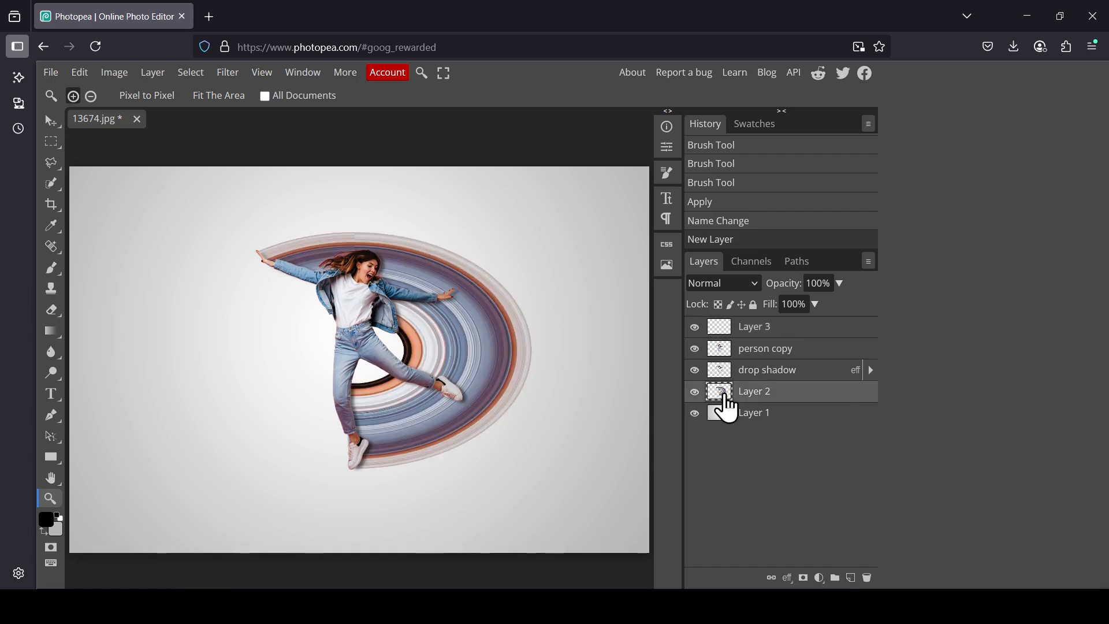
pyautogui.rightClick(722, 397)
pyautogui.click(792, 224)
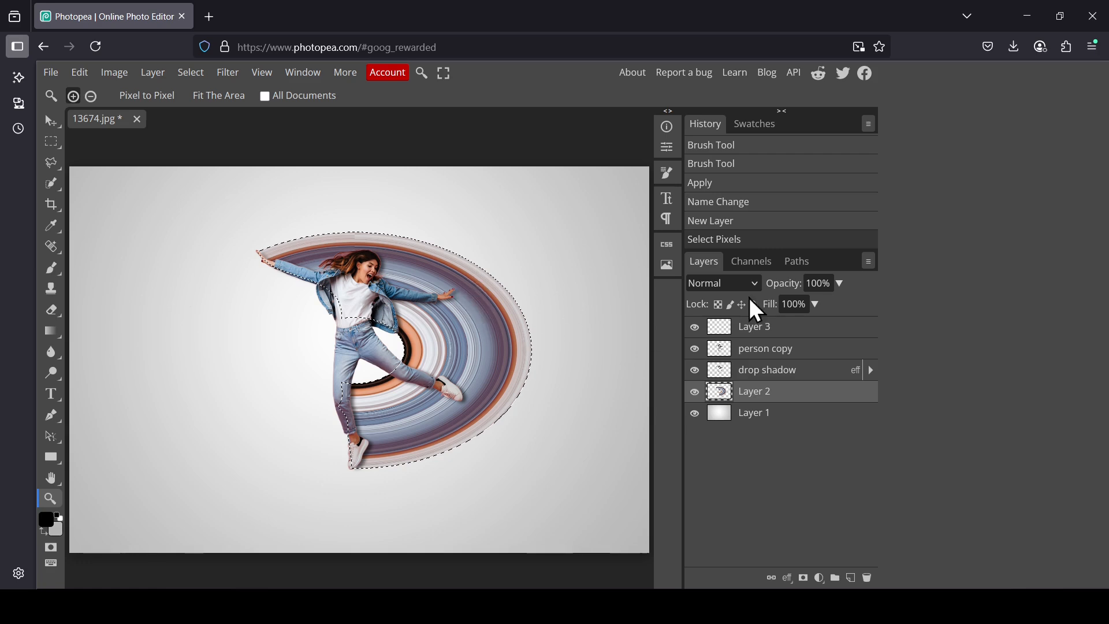
pyautogui.click(731, 330)
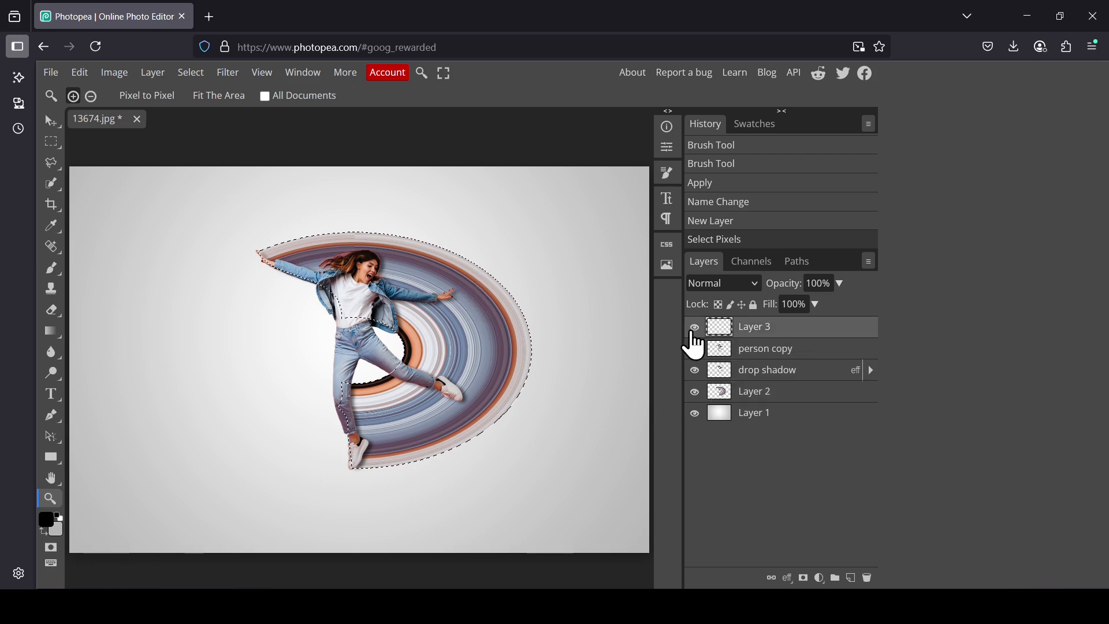
# Step: Set the foreground colour to white (ffffff) and the Brush tool to a size of 270 px with 72% hardness
pyautogui.click(48, 529)
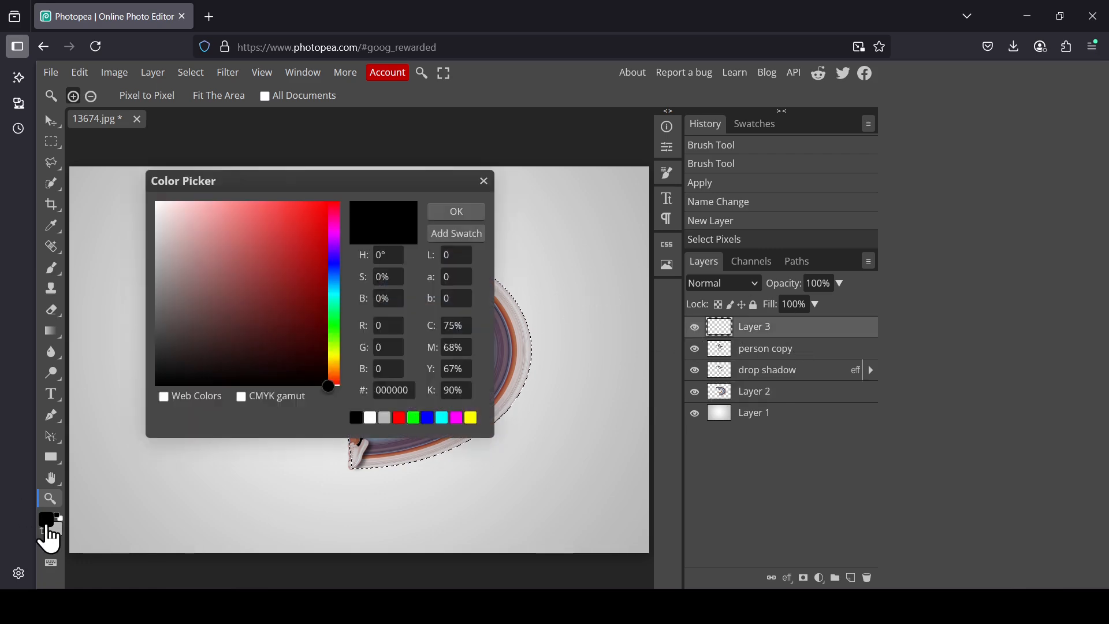
pyautogui.moveTo(269, 292); pyautogui.dragTo(89, 189)
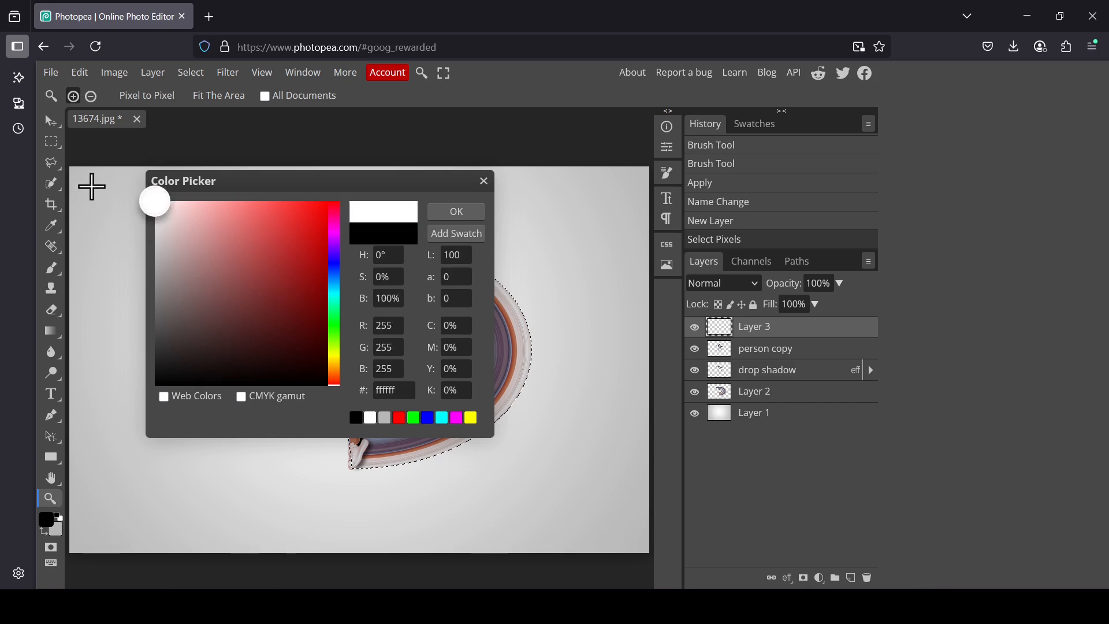
pyautogui.click(470, 210)
pyautogui.click(51, 268)
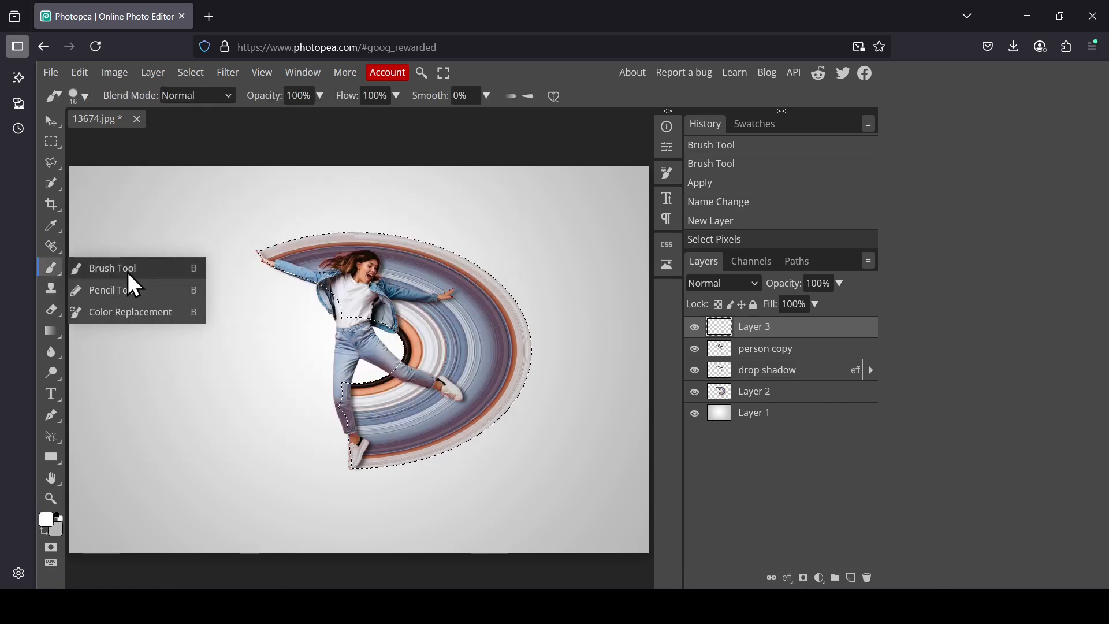
pyautogui.click(127, 271)
pyautogui.click(81, 99)
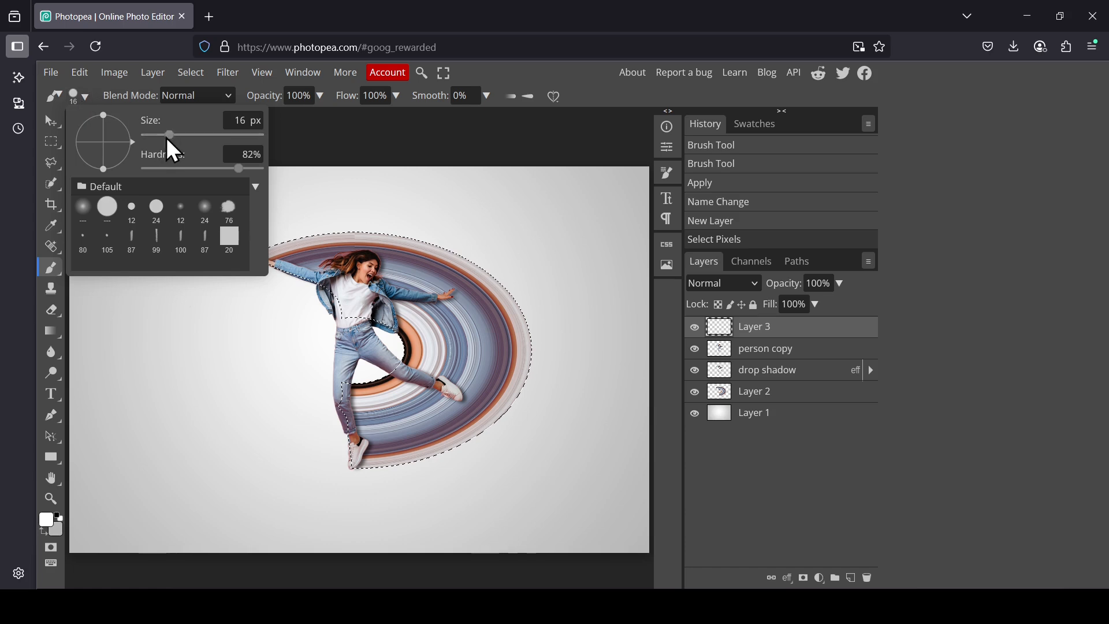
pyautogui.moveTo(167, 137); pyautogui.dragTo(216, 139)
pyautogui.click(228, 169)
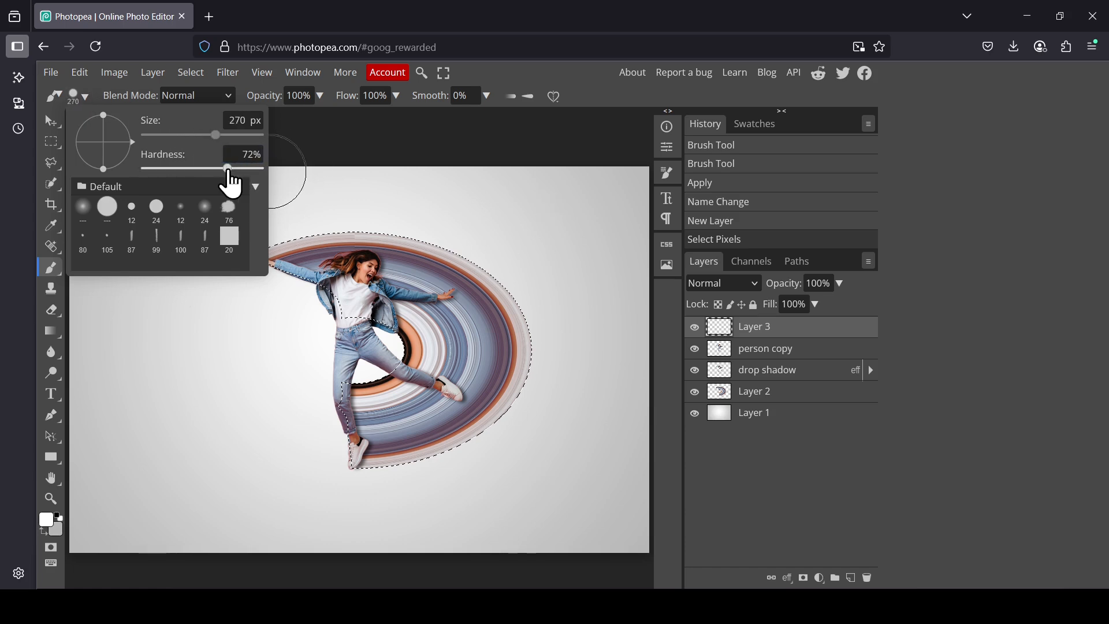
pyautogui.click(789, 456)
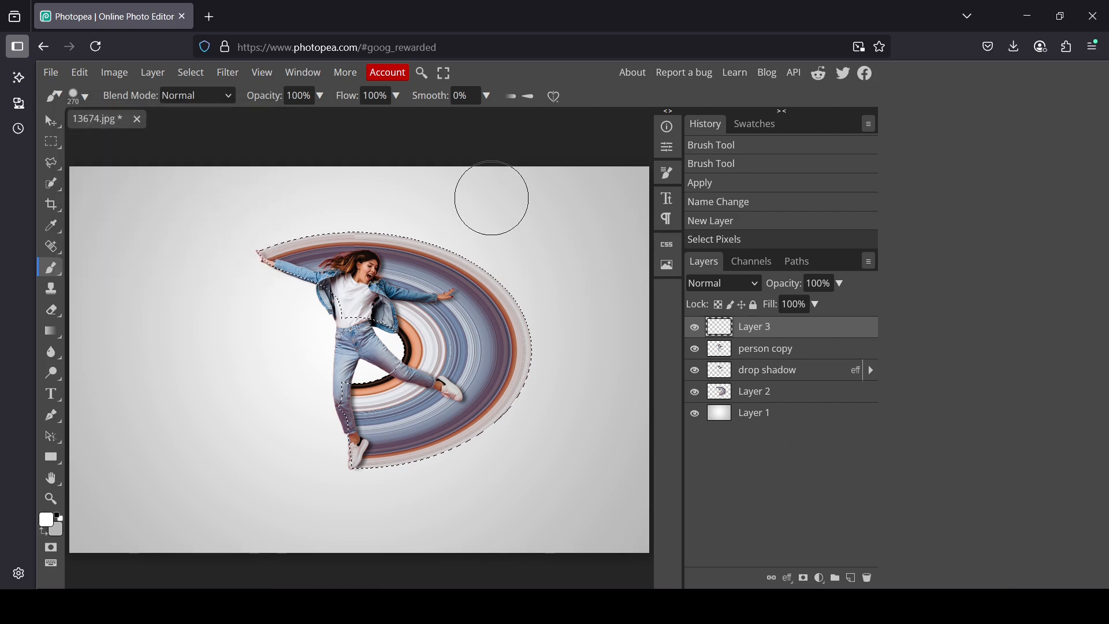
# Step: Paint three white bands across the selected stripes with a 155 px brush, after undoing a first wider stroke
pyautogui.moveTo(439, 264)
pyautogui.mouseDown()
pyautogui.moveTo(412, 271)
pyautogui.moveTo(373, 323)
pyautogui.mouseUp()
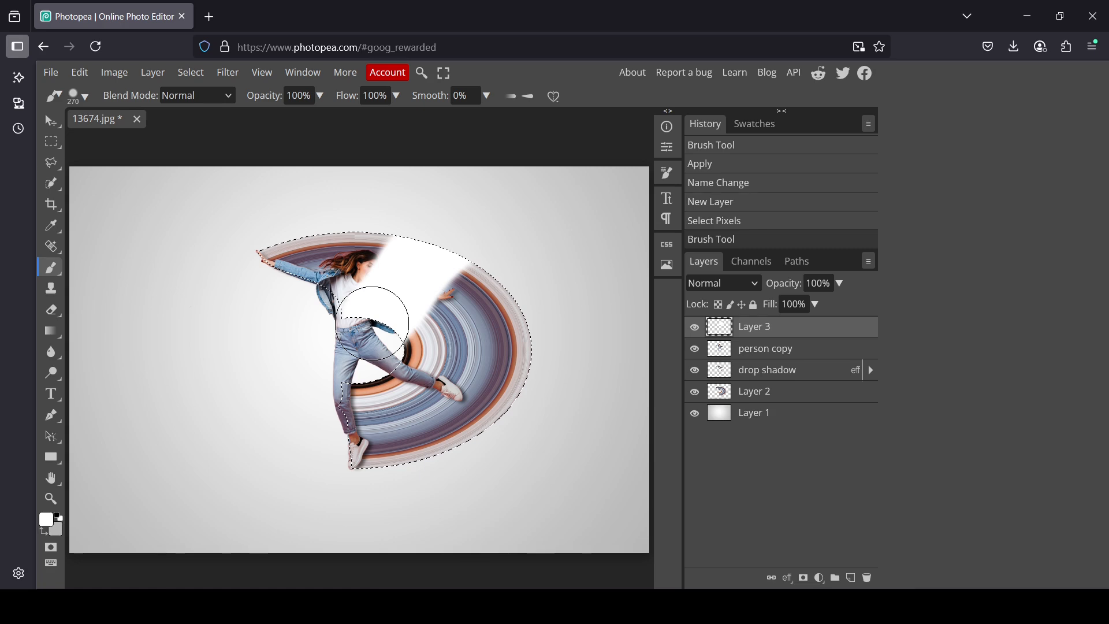
pyautogui.hotkey('ctrl', 'z')
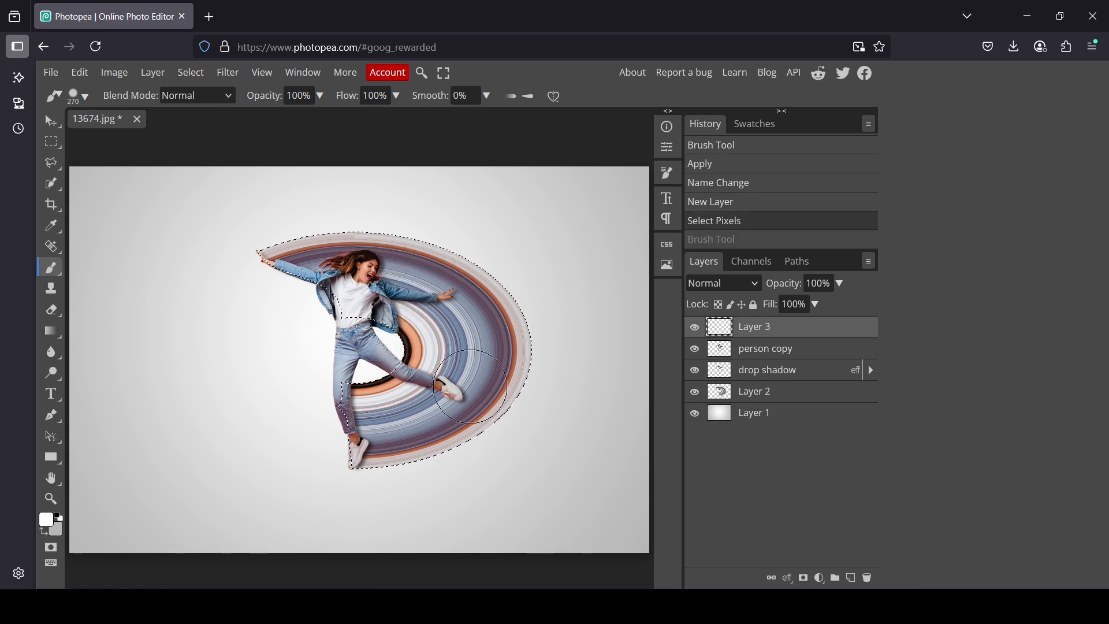
pyautogui.click(78, 102)
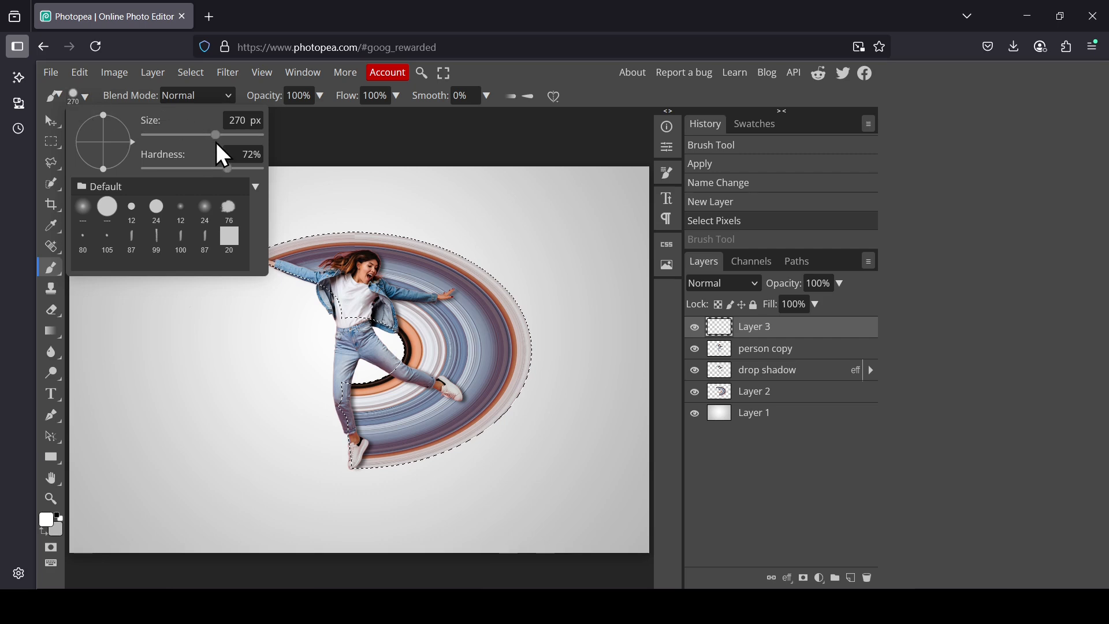
pyautogui.moveTo(216, 138); pyautogui.dragTo(196, 136)
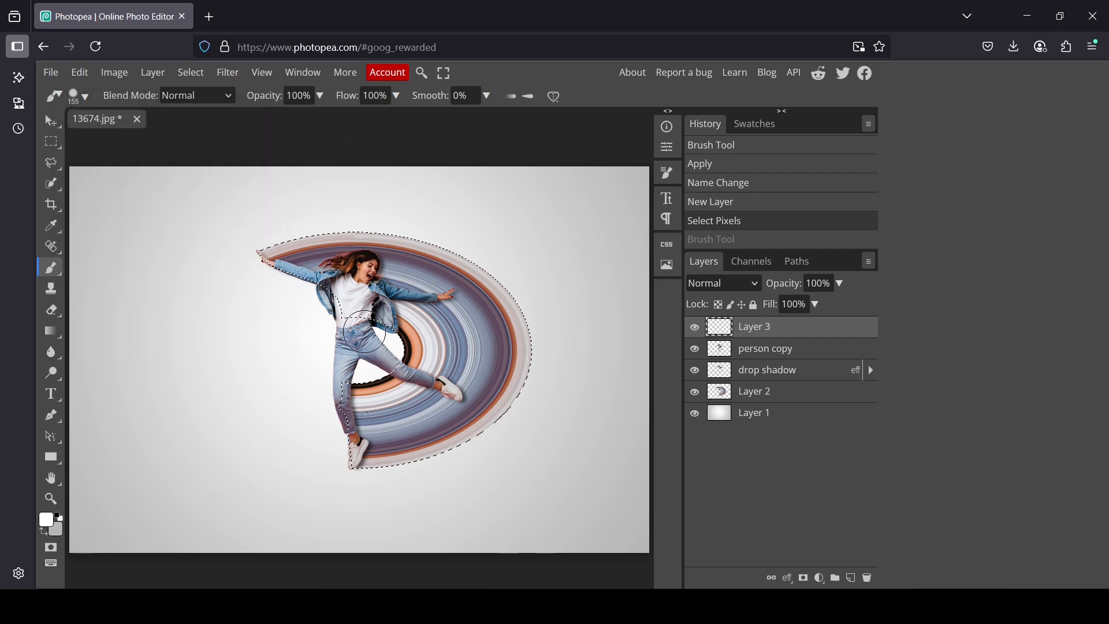
pyautogui.moveTo(370, 358); pyautogui.dragTo(479, 503)
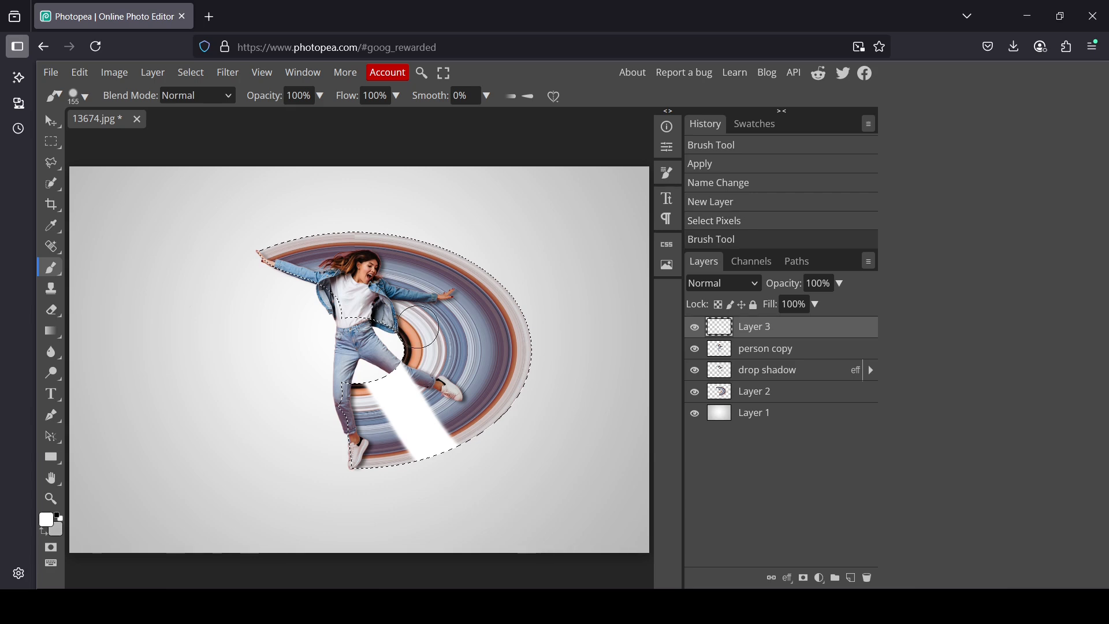
pyautogui.moveTo(404, 328); pyautogui.dragTo(580, 310)
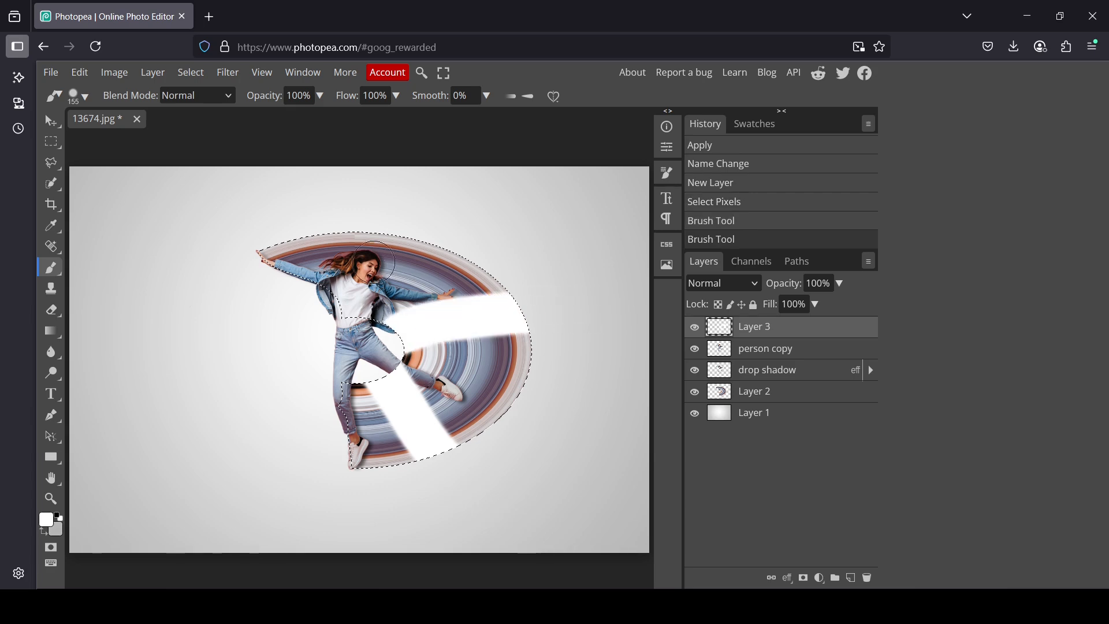
pyautogui.moveTo(359, 272); pyautogui.dragTo(417, 249)
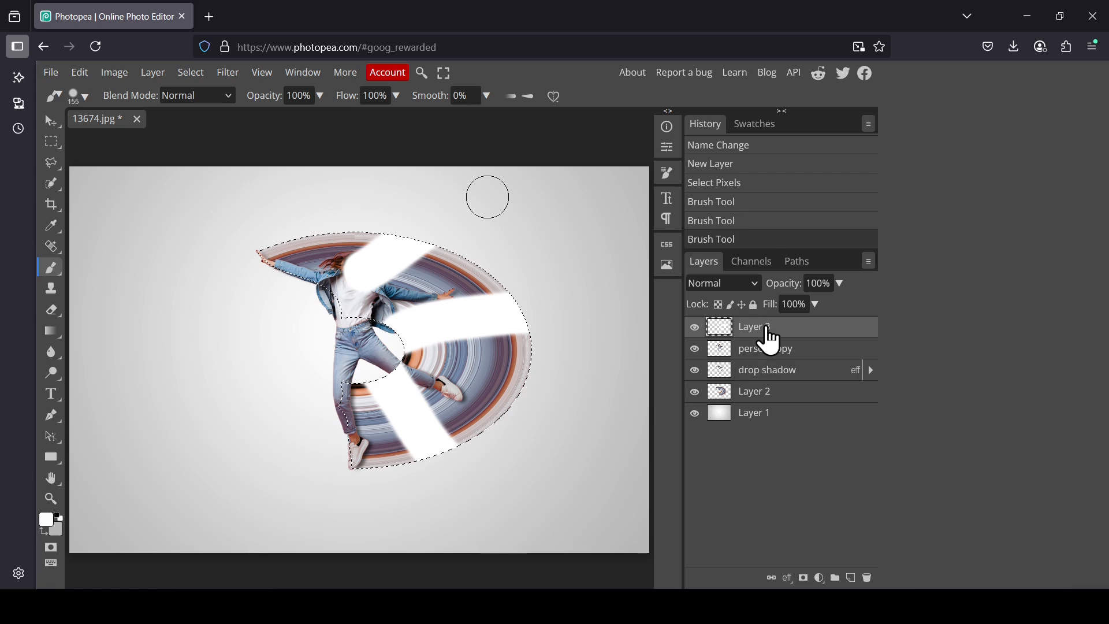
# Step: Move the layer with the white bands directly below the drop shadow layer and set its blend mode to Overlay
pyautogui.moveTo(768, 332); pyautogui.dragTo(764, 376)
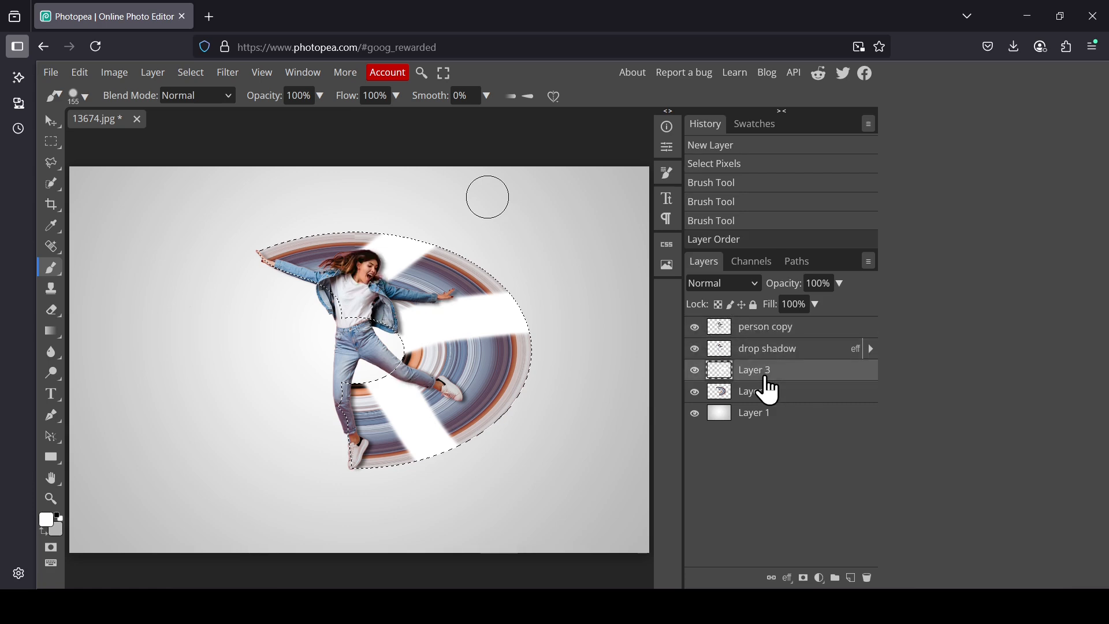
pyautogui.click(697, 373)
pyautogui.click(696, 372)
pyautogui.click(737, 285)
pyautogui.scroll(-3, 759, 347)
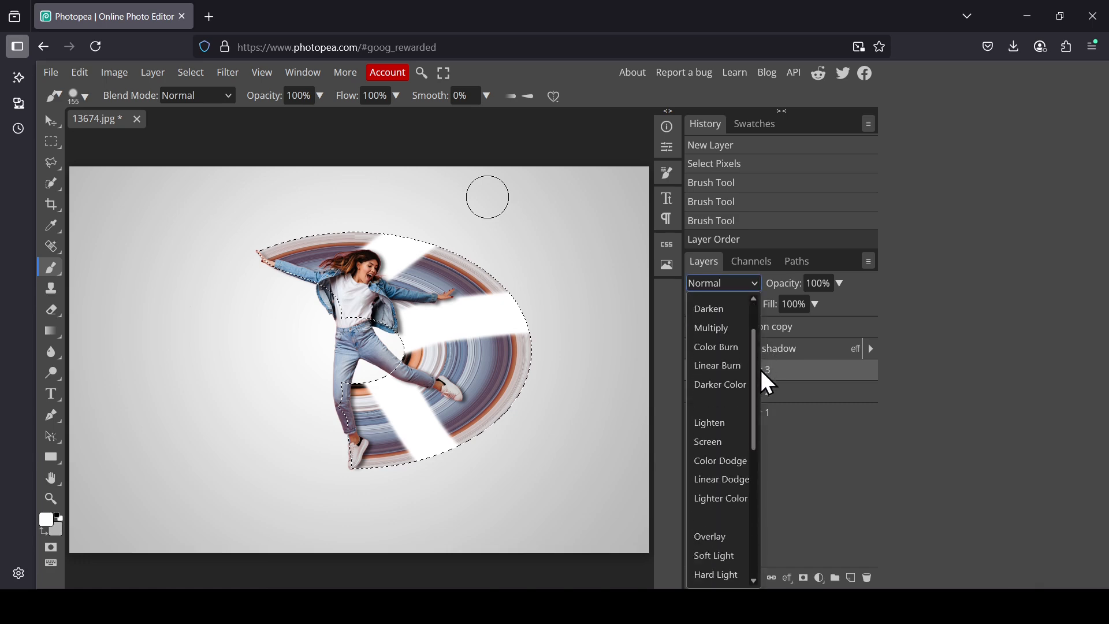
pyautogui.click(730, 487)
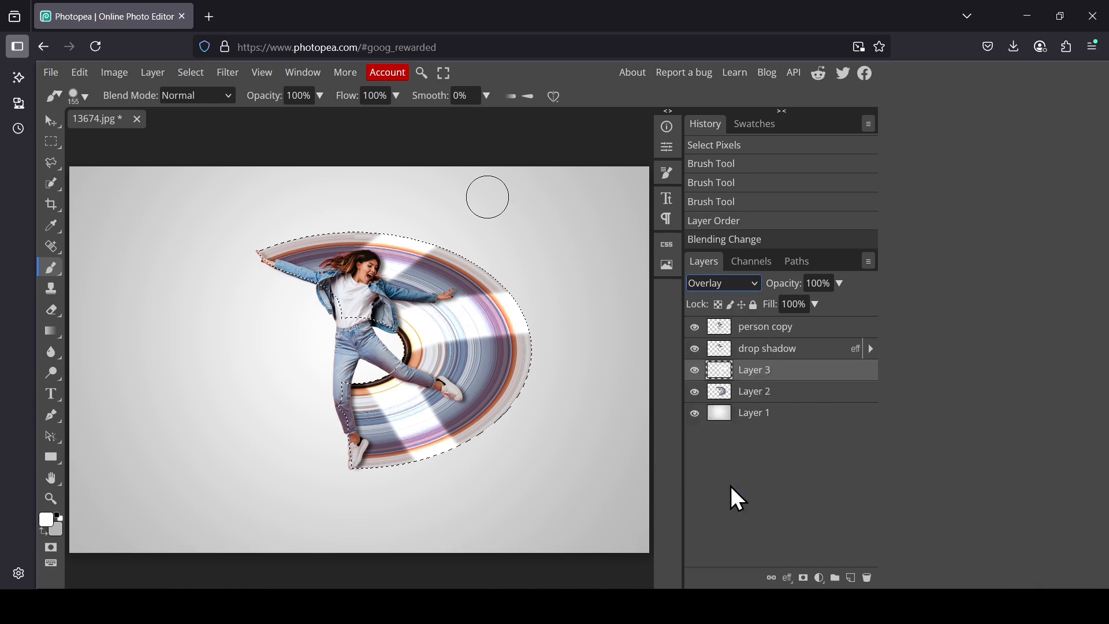
# Step: Soften the white bands with a Gaussian Blur of 26 px radius
pyautogui.click(227, 73)
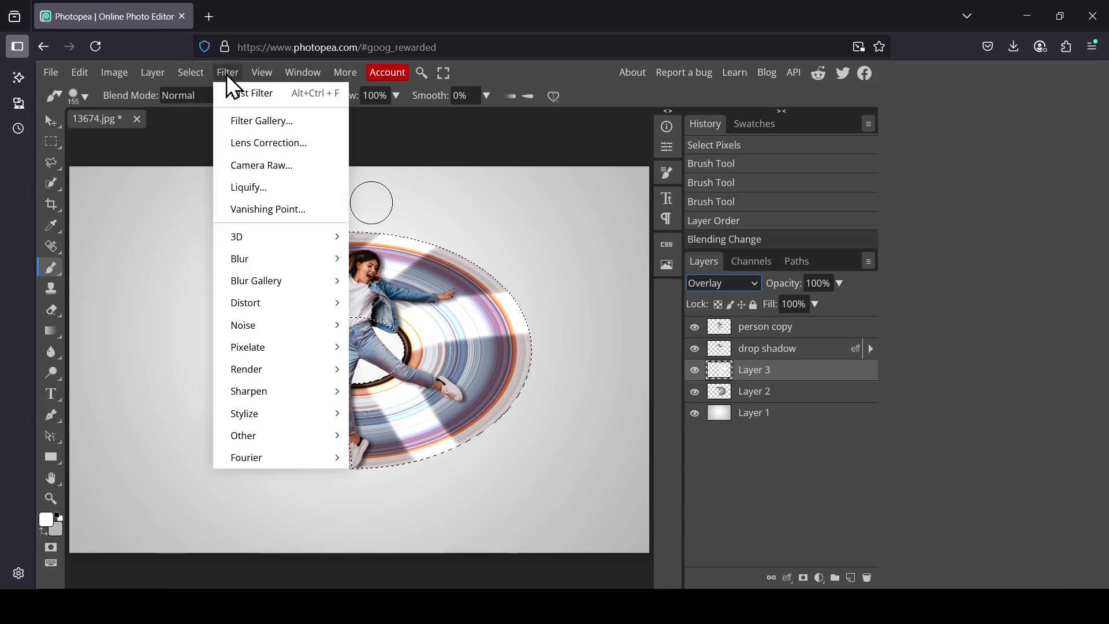
pyautogui.moveTo(272, 258)
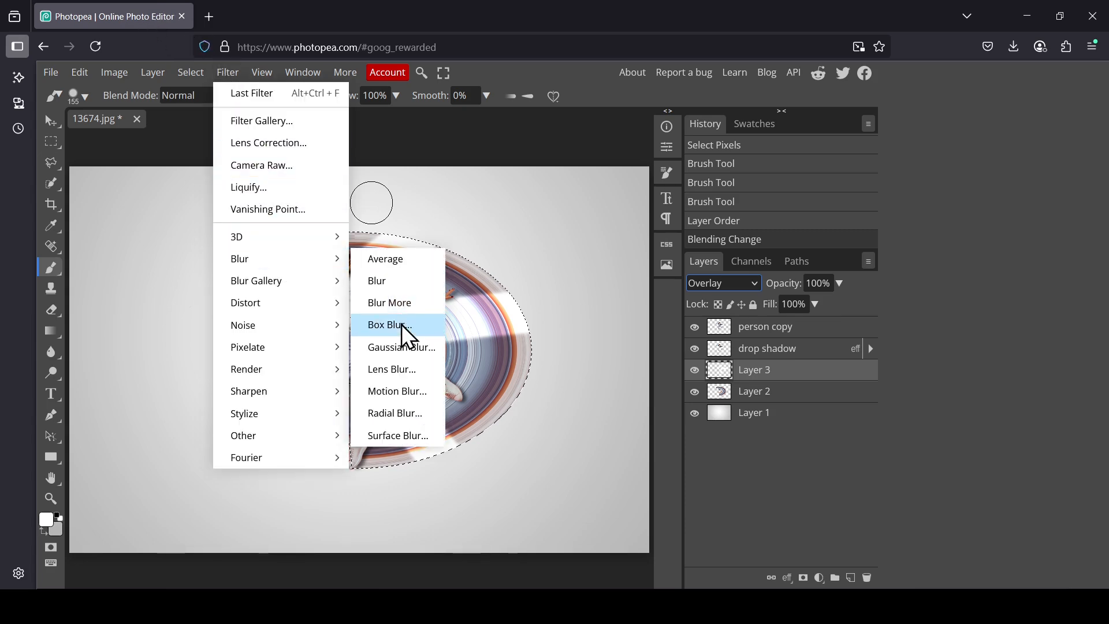
pyautogui.click(401, 347)
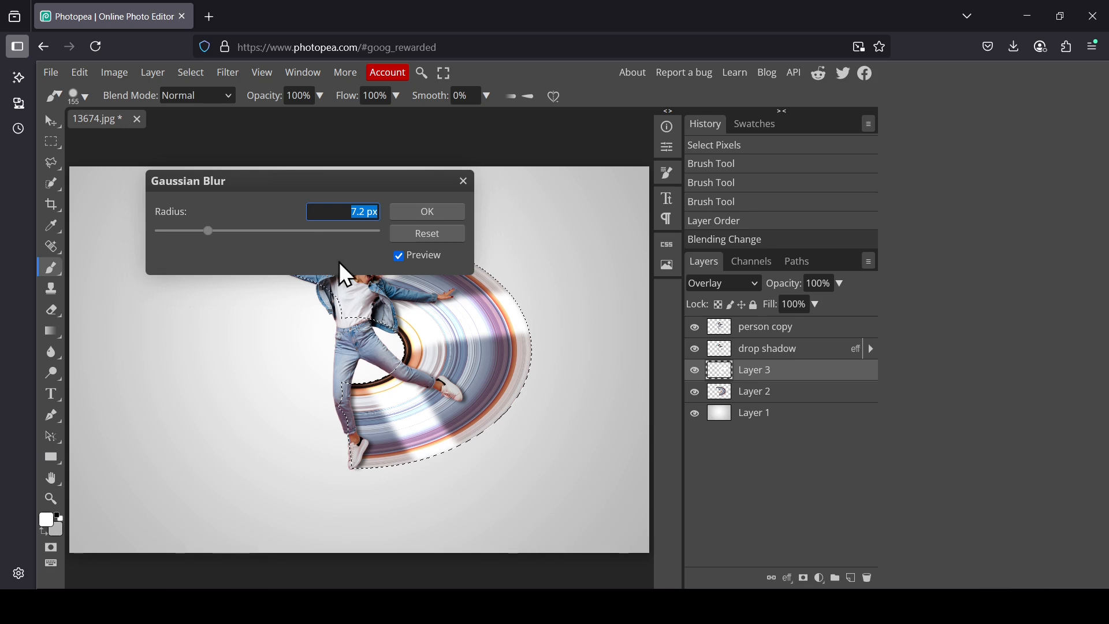
pyautogui.moveTo(209, 231); pyautogui.dragTo(240, 237)
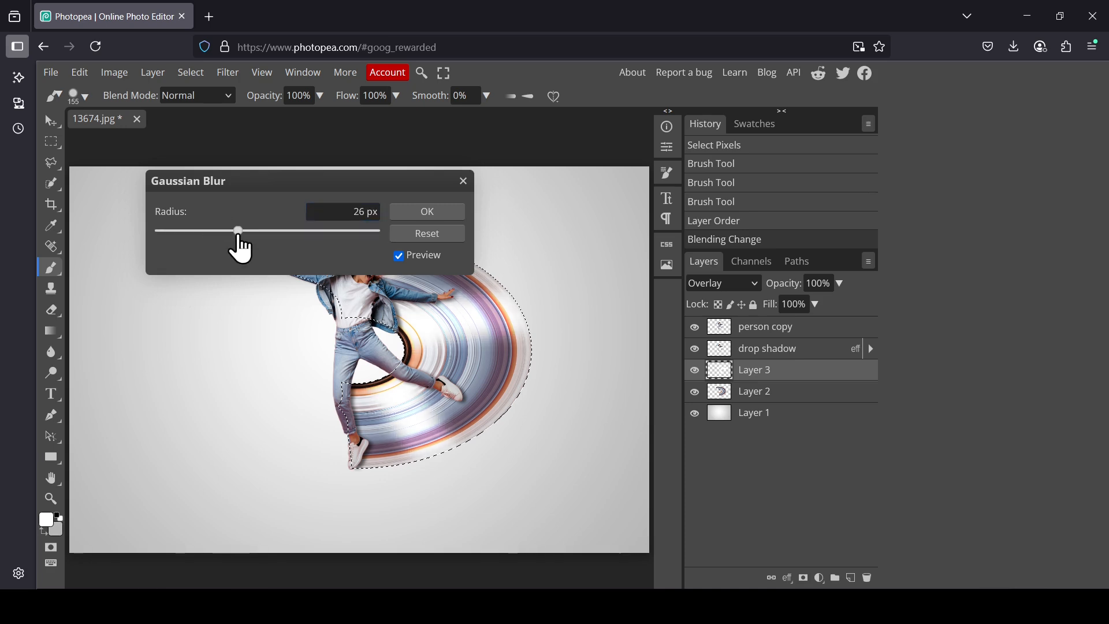
pyautogui.click(407, 213)
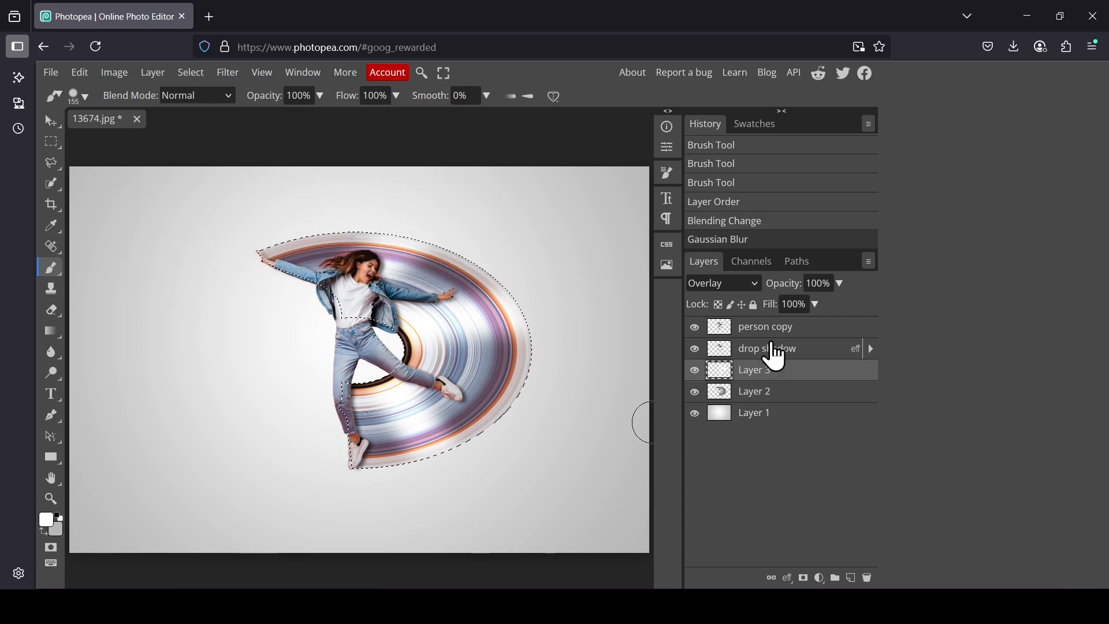
# Step: Lower the opacity of the blurred highlight layer and remove the selection around the stripes
pyautogui.click(840, 284)
pyautogui.moveTo(842, 306); pyautogui.dragTo(821, 304)
pyautogui.click(801, 413)
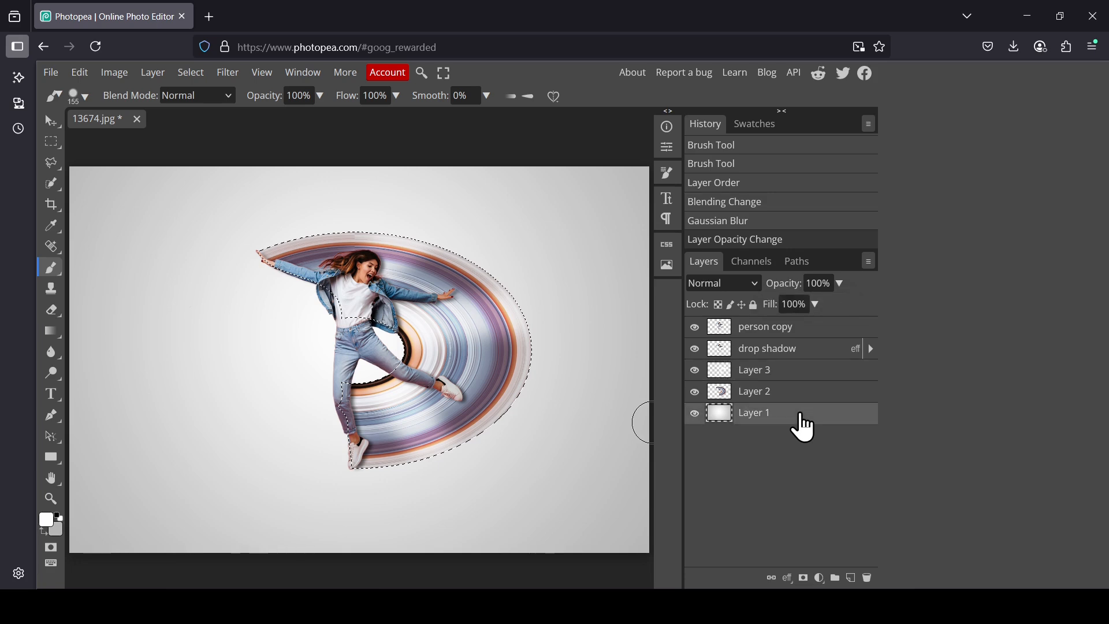
pyautogui.click(795, 327)
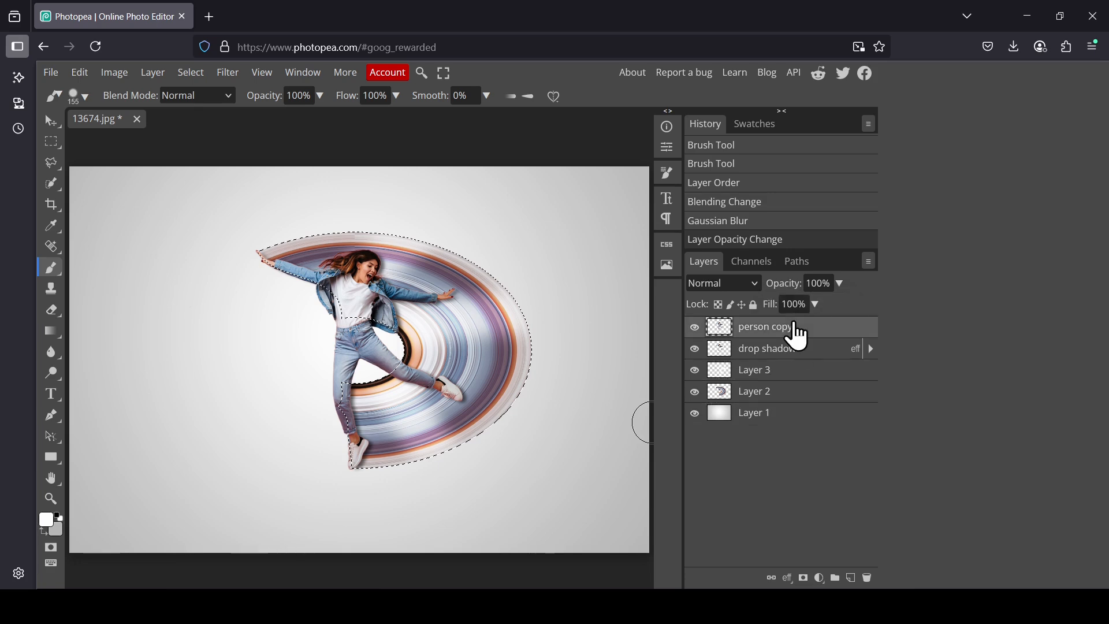
pyautogui.click(189, 74)
pyautogui.click(211, 116)
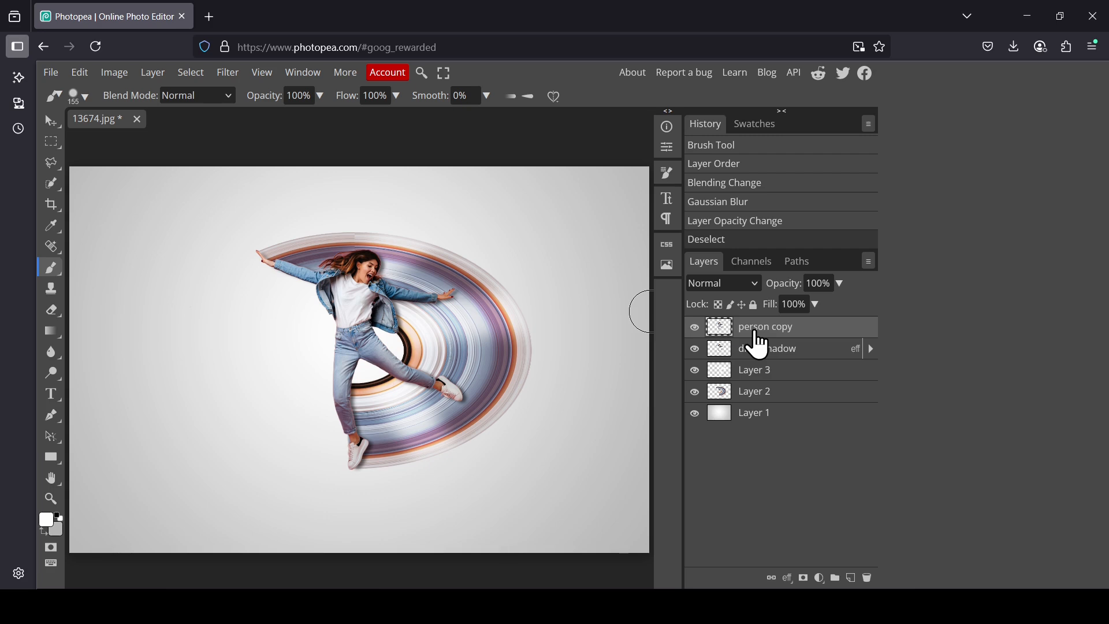
# Step: Merge the person copy, drop shadow, Layer 3 and Layer 2 layers into one layer, leaving the background layer separate
pyautogui.keyDown('shift'); pyautogui.click(757, 398); pyautogui.keyUp('shift')
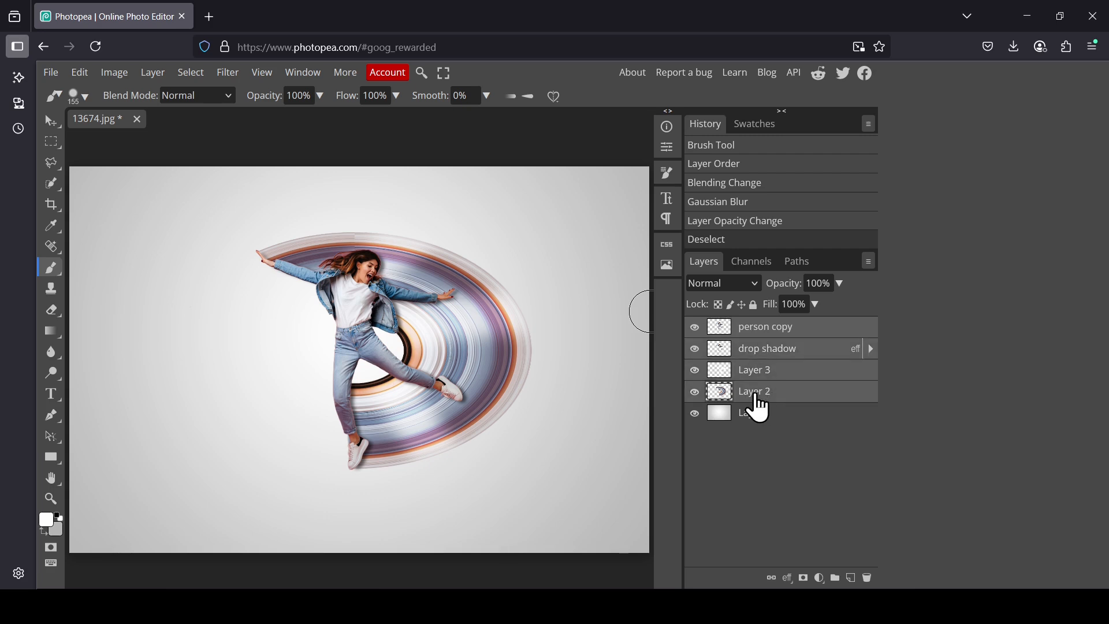
pyautogui.rightClick(757, 370)
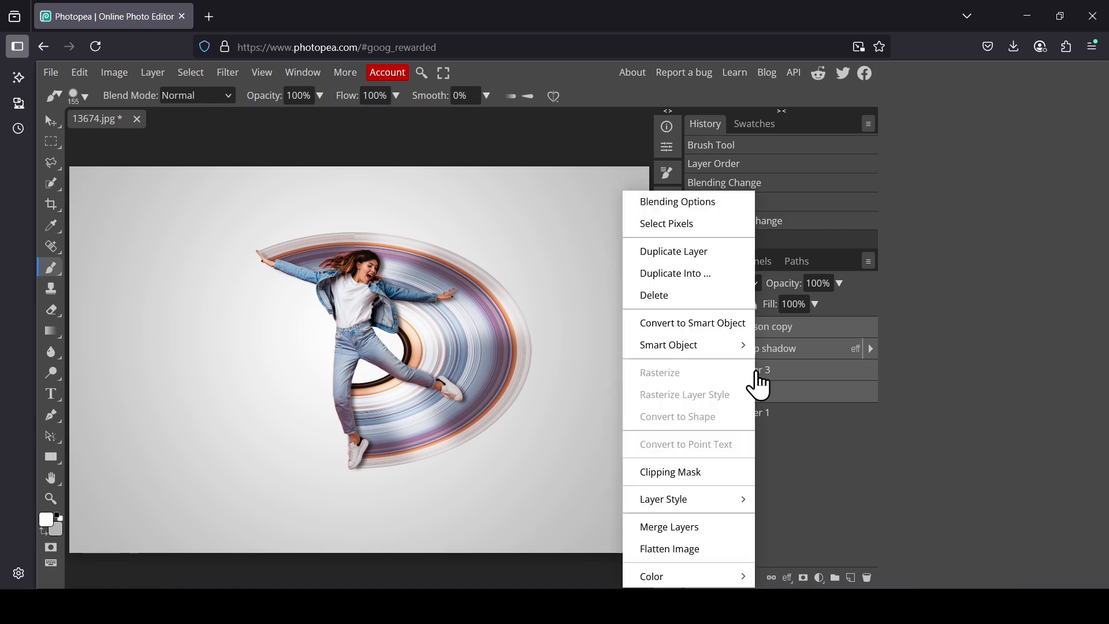
pyautogui.click(718, 525)
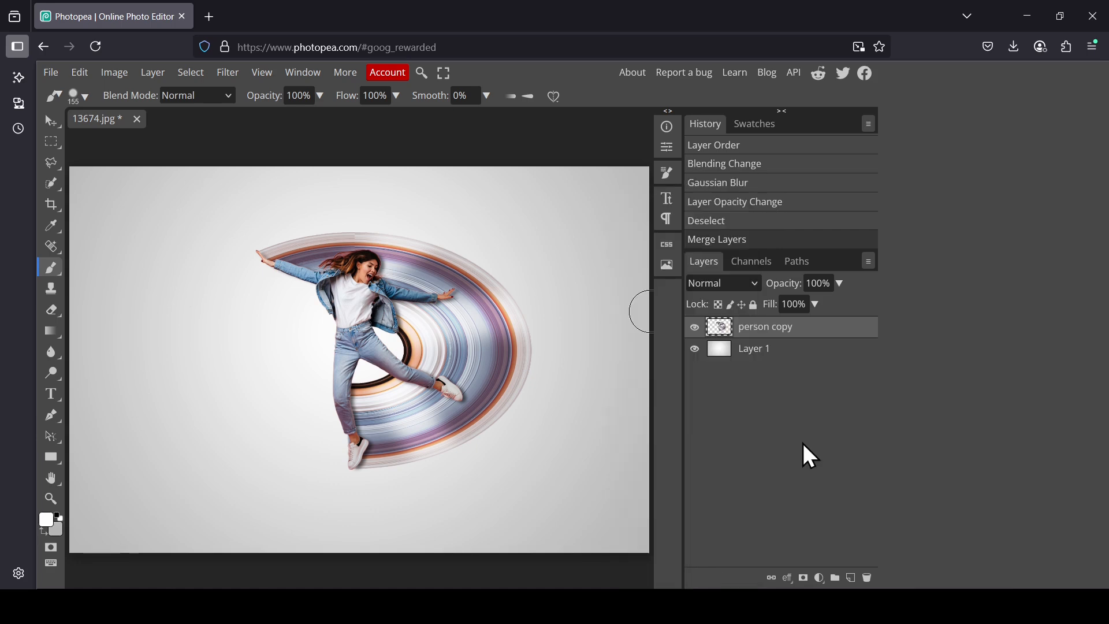
# Step: Duplicate the merged figure layer and flip the duplicate vertically
pyautogui.rightClick(780, 327)
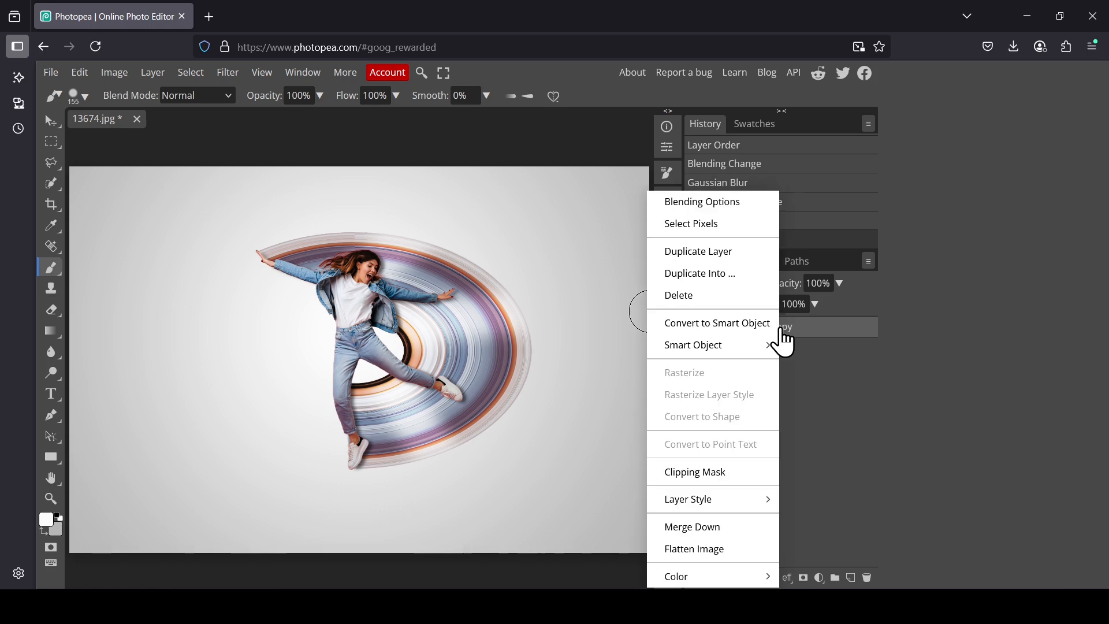
pyautogui.click(739, 250)
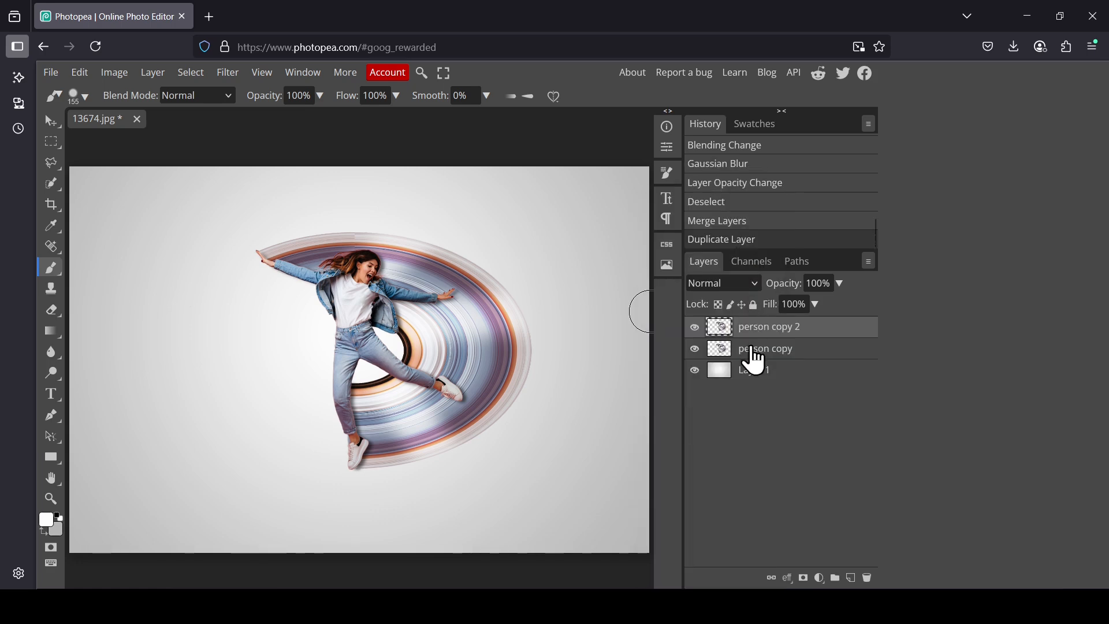
pyautogui.click(79, 73)
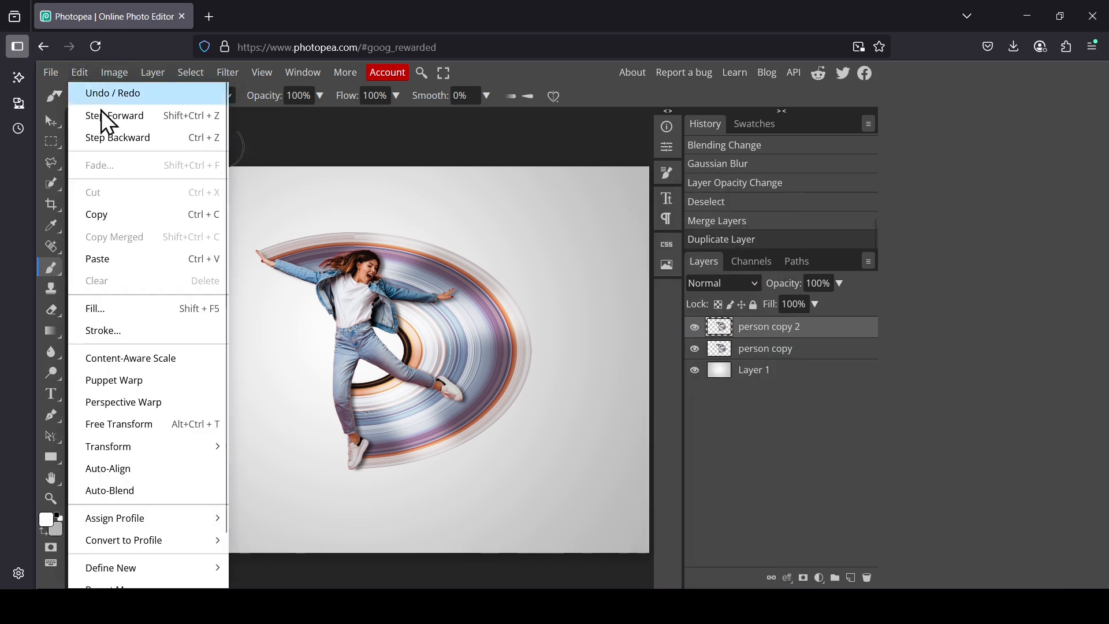
pyautogui.moveTo(150, 451)
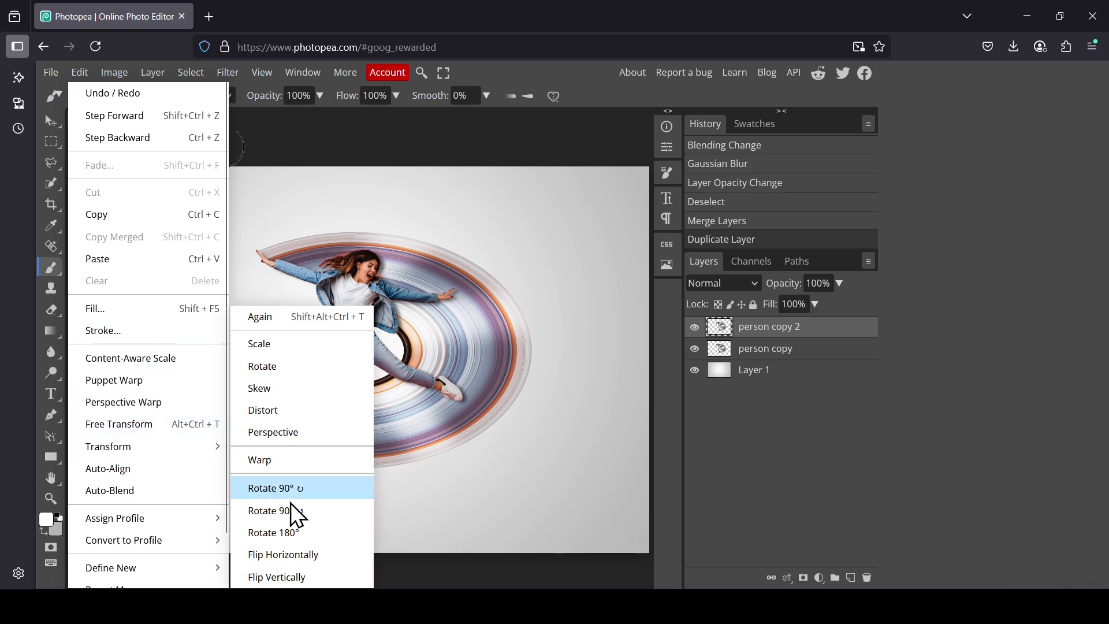
pyautogui.click(308, 577)
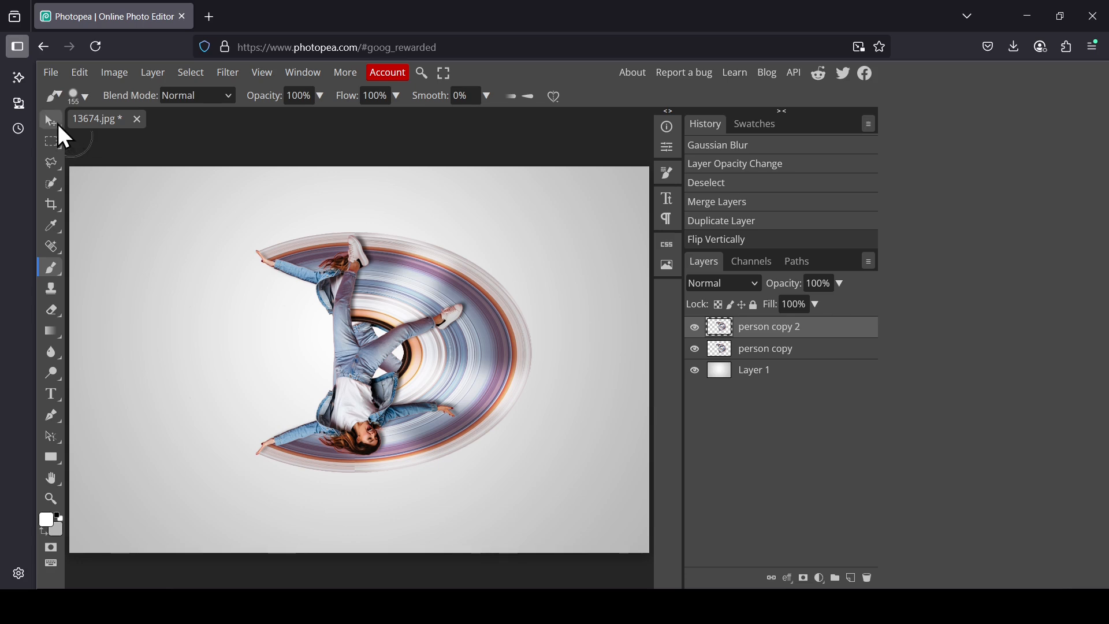
# Step: Move the flipped copy straight down until it meets the figure's feet, and shift both figure layers slightly up together
pyautogui.click(58, 124)
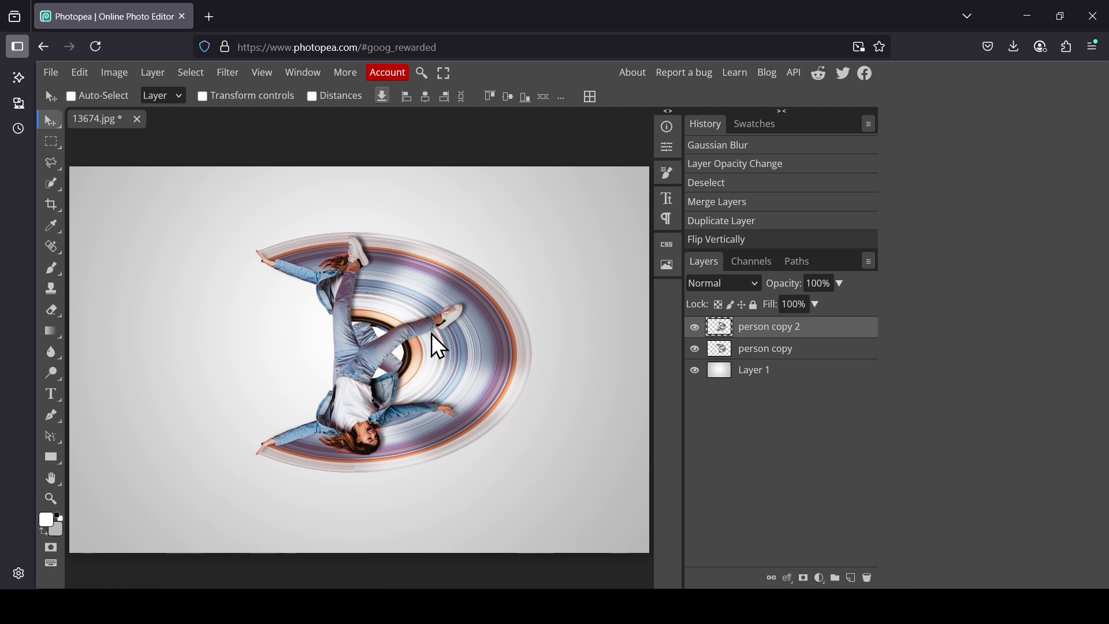
pyautogui.moveTo(439, 346); pyautogui.dragTo(454, 575)
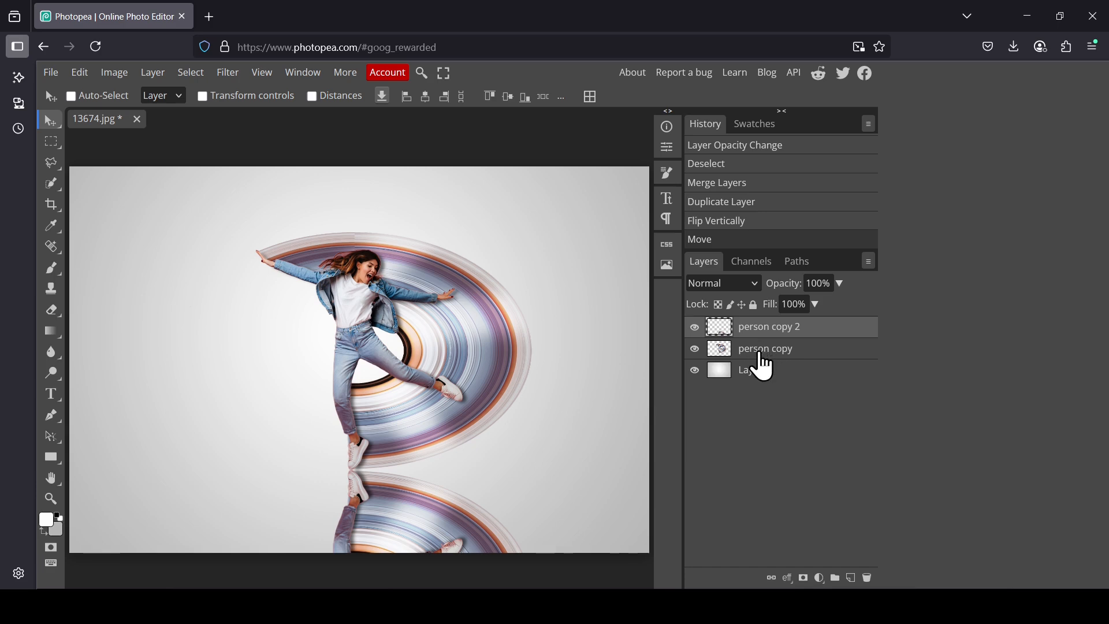
pyautogui.keyDown('shift'); pyautogui.click(761, 353); pyautogui.keyUp('shift')
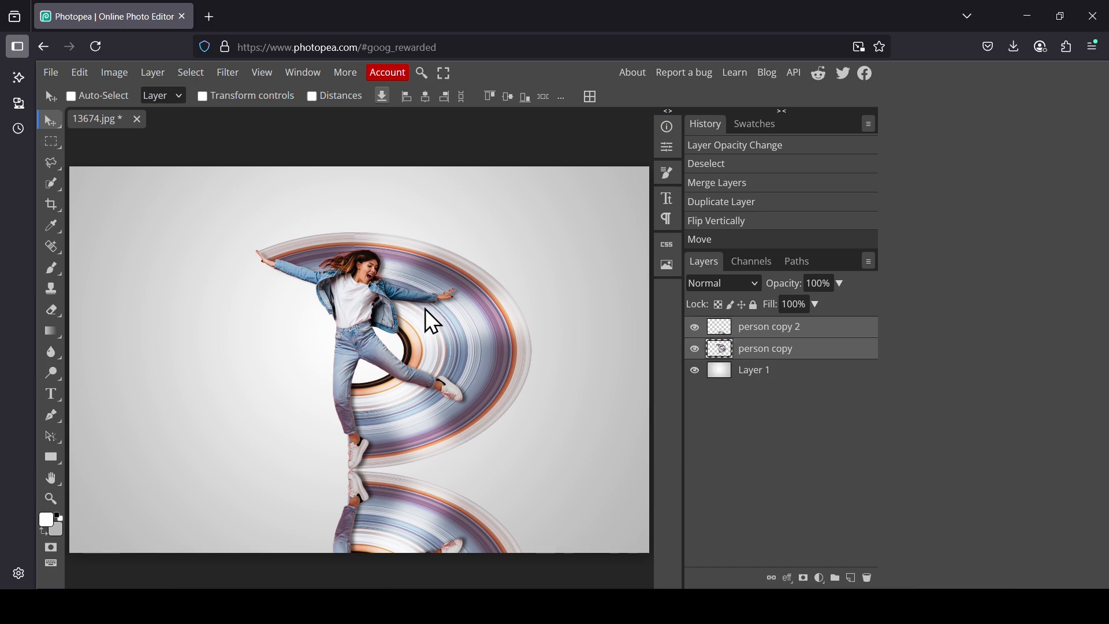
pyautogui.moveTo(433, 317); pyautogui.dragTo(432, 296)
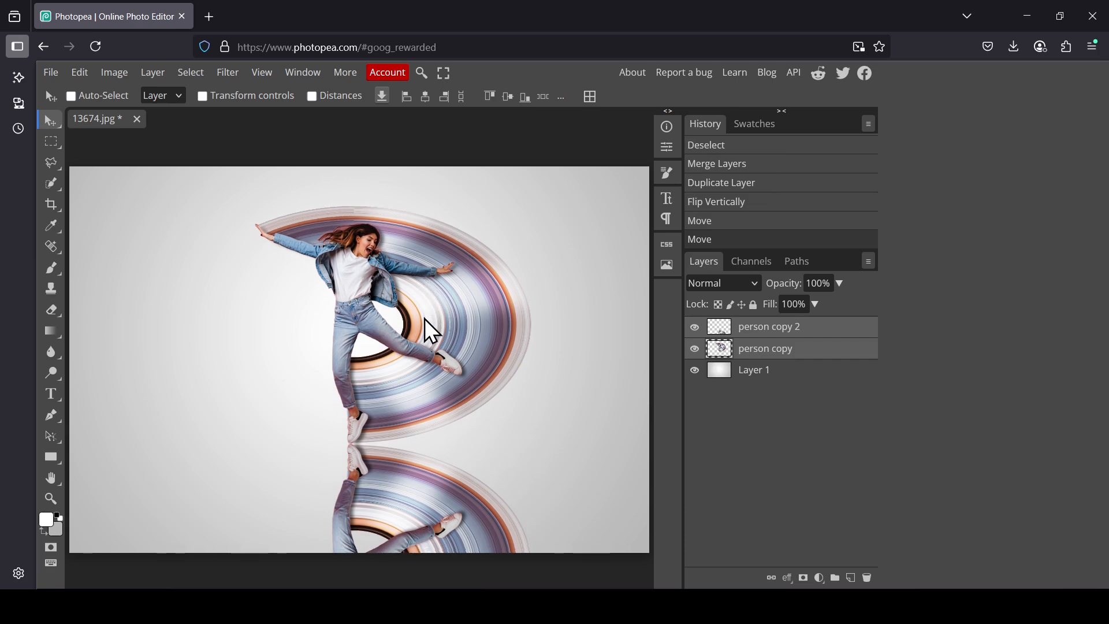
# Step: Place the flipped copy's layer beneath the upright figure's layer in the layer order
pyautogui.click(733, 331)
pyautogui.click(695, 328)
pyautogui.click(696, 328)
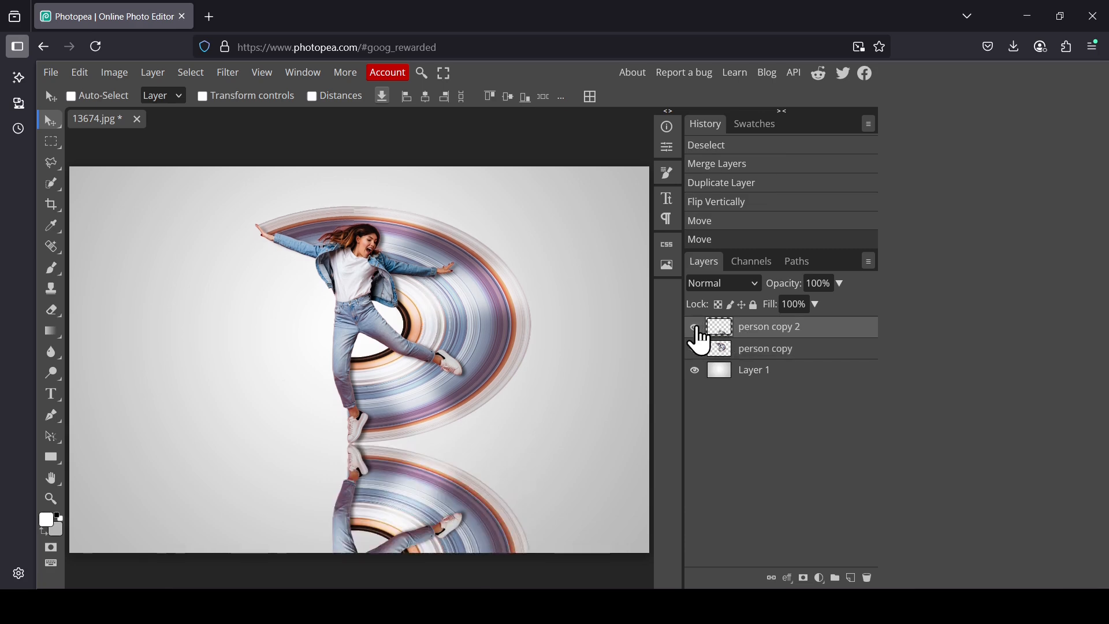
pyautogui.moveTo(700, 338); pyautogui.dragTo(738, 370)
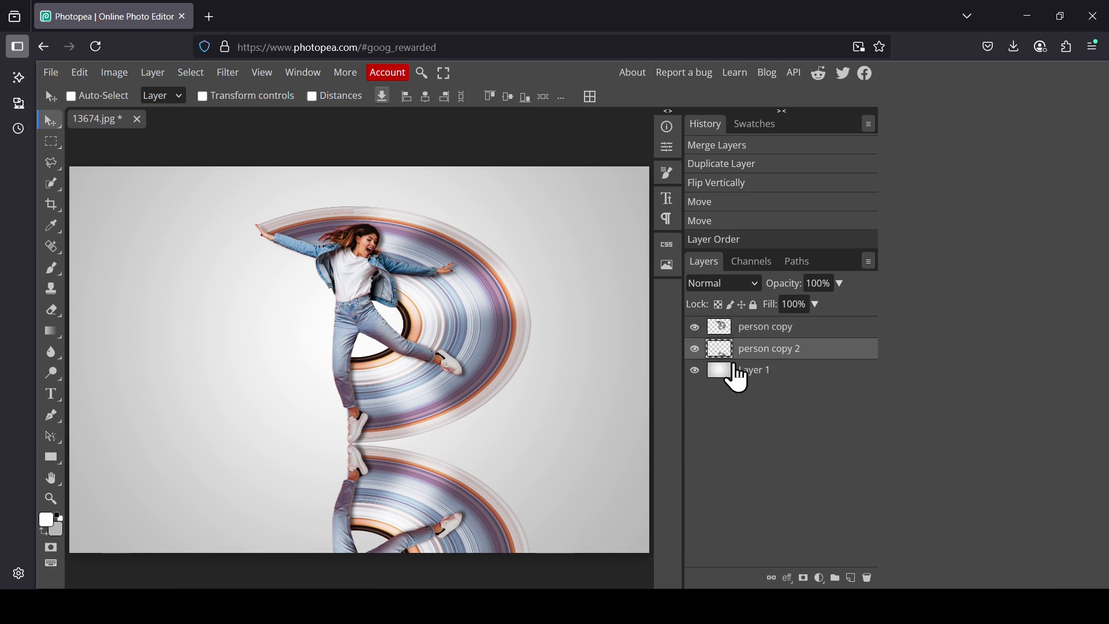
# Step: Add a raster mask to the flipped copy and set the background color to black (000000)
pyautogui.click(804, 578)
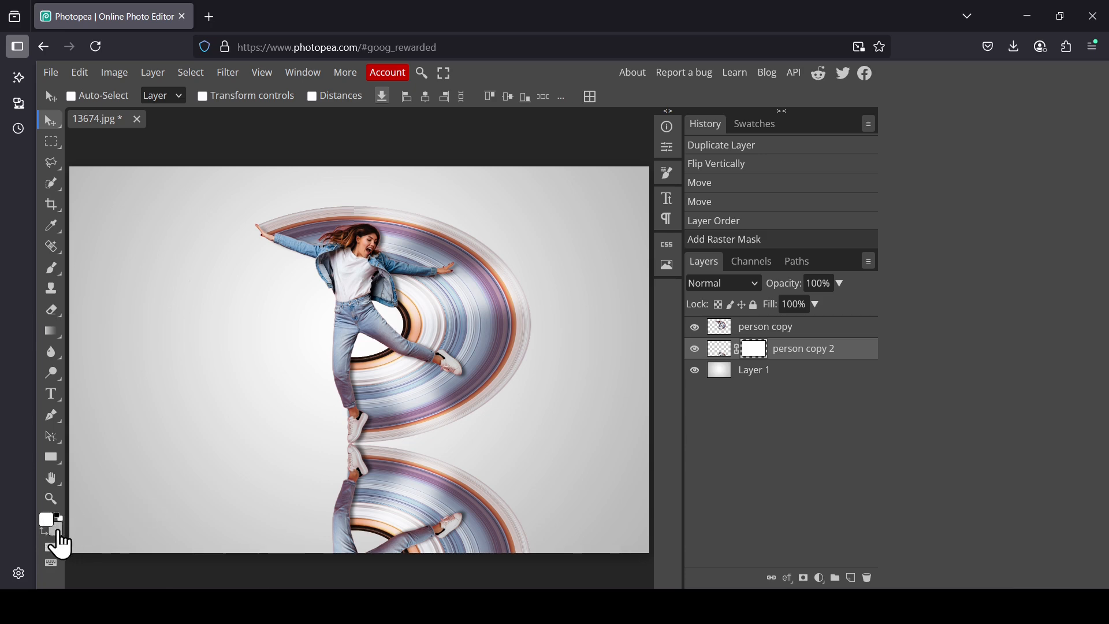
pyautogui.click(58, 531)
pyautogui.moveTo(260, 335); pyautogui.dragTo(380, 426)
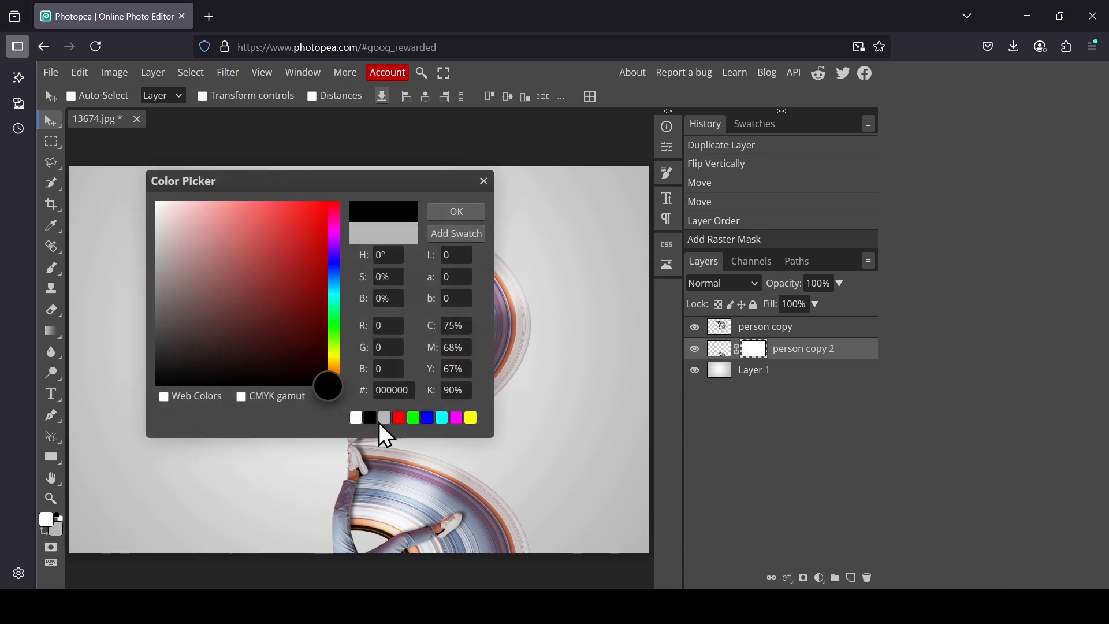
pyautogui.click(465, 214)
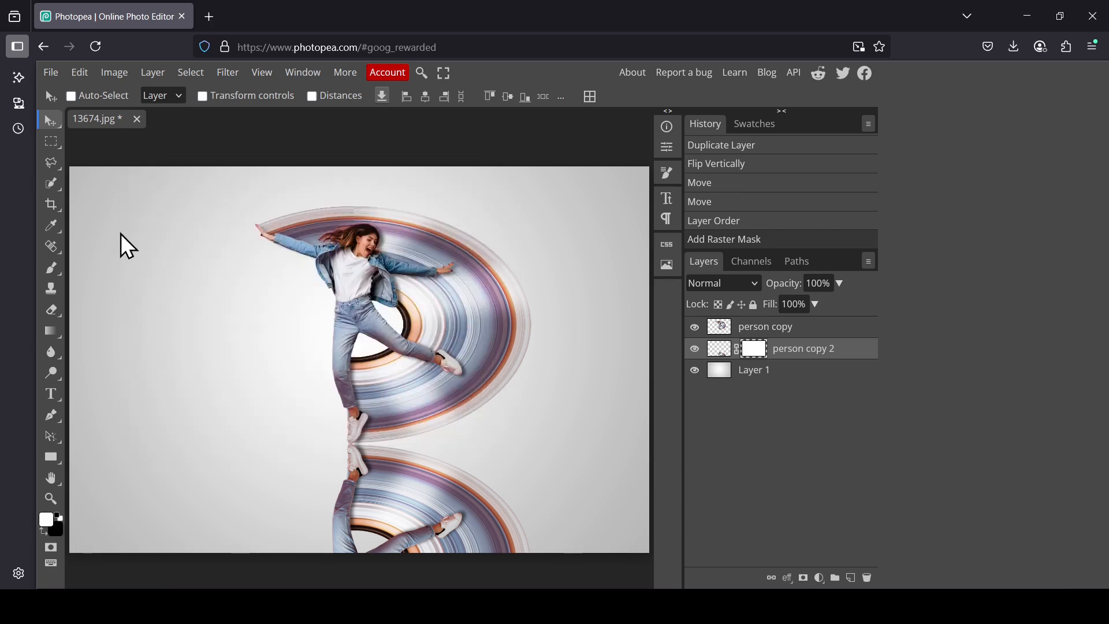
# Step: Fade the reflection downward with a Linear white-to-black gradient on its mask, running from the figure's legs to just below the canvas
pyautogui.click(51, 331)
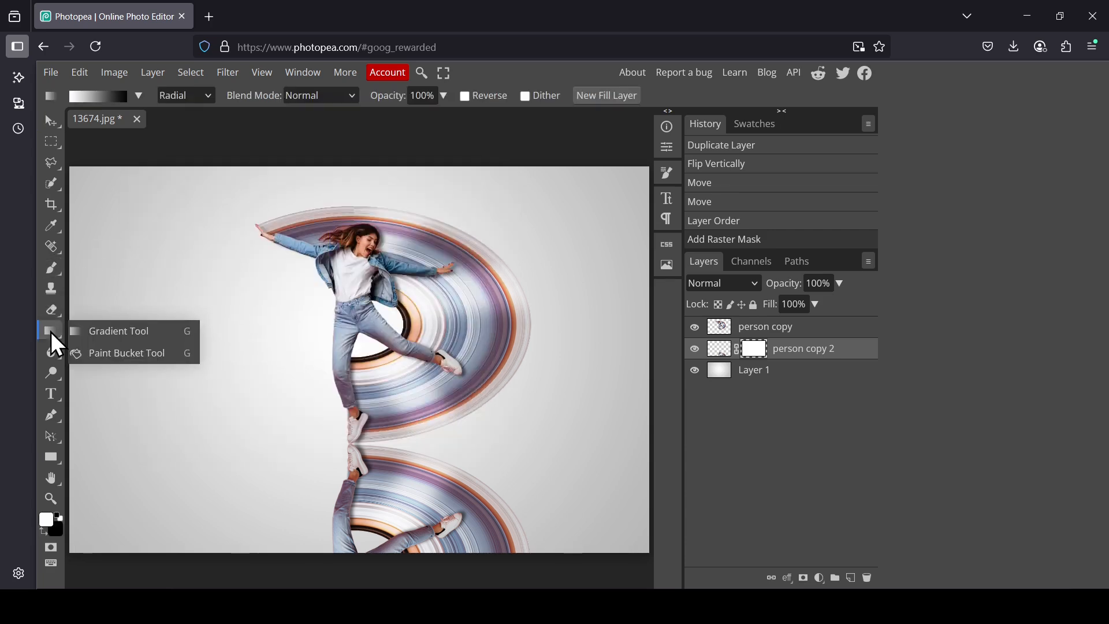
pyautogui.click(104, 332)
pyautogui.click(202, 93)
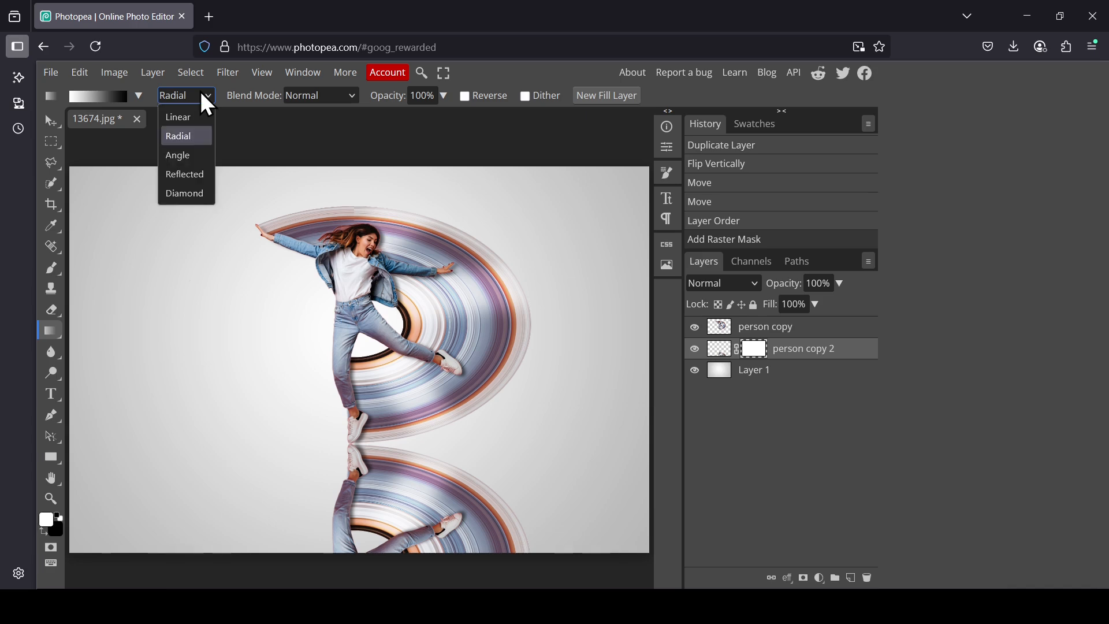
pyautogui.click(194, 121)
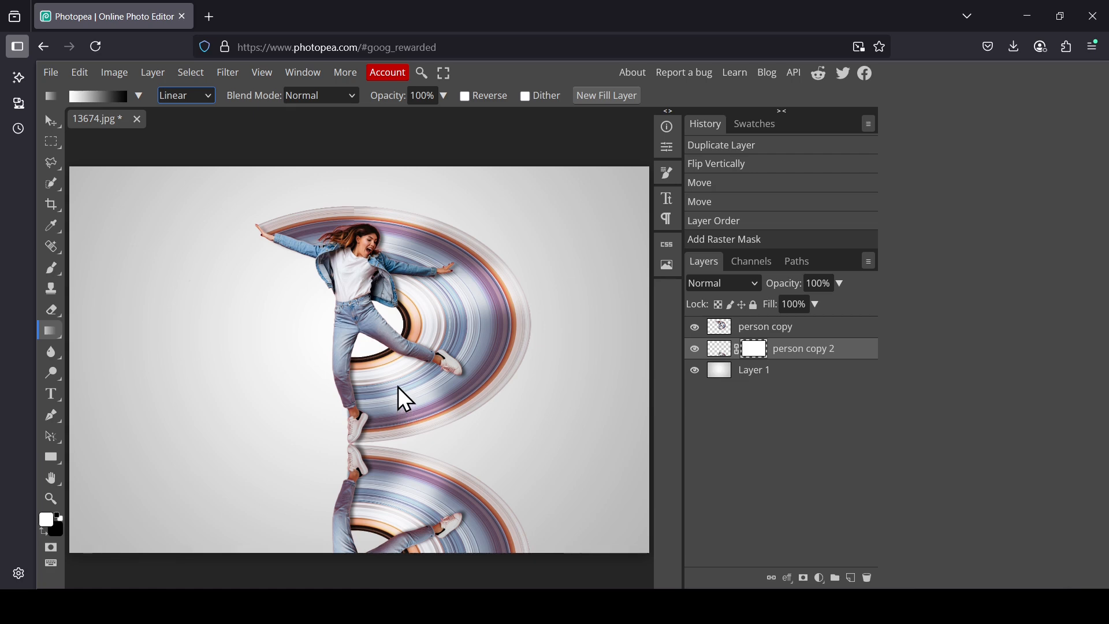
pyautogui.moveTo(397, 331); pyautogui.dragTo(399, 567)
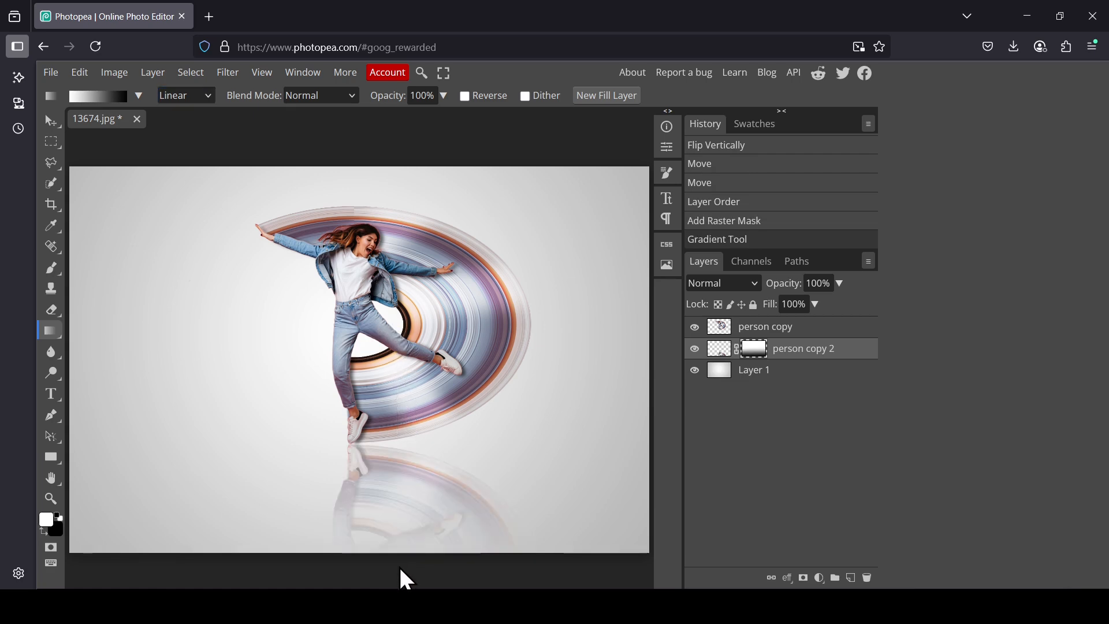